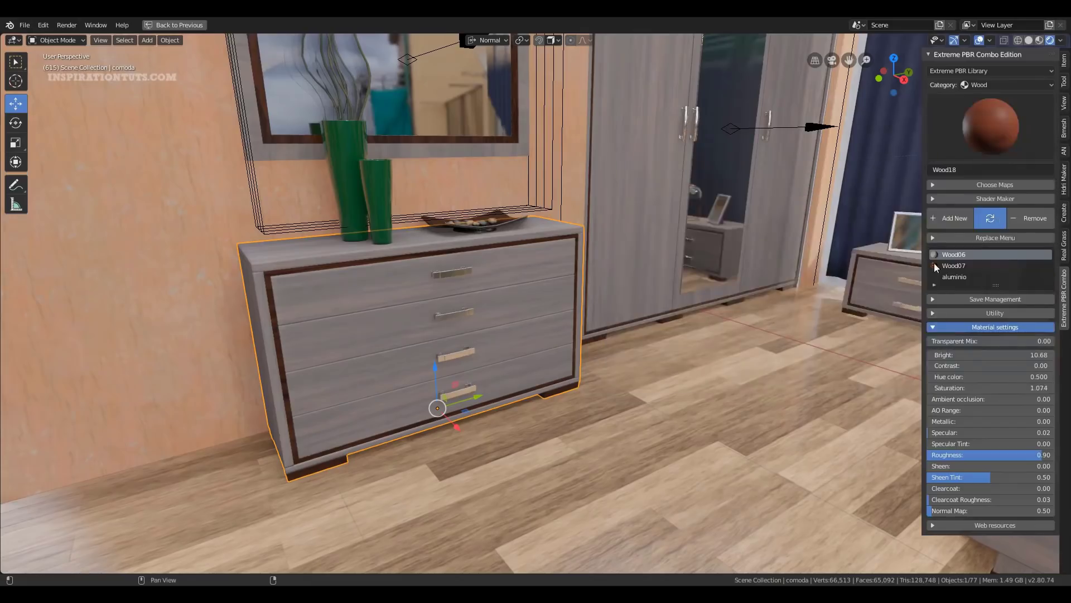
# Choose a different library material from the Wood category for the dresser's active material slot.
pyautogui.scroll(-3, 751, 333)
pyautogui.moveTo(725, 332); pyautogui.dragTo(535, 391, button='middle')
pyautogui.click(990, 127)
pyautogui.click(913, 229)
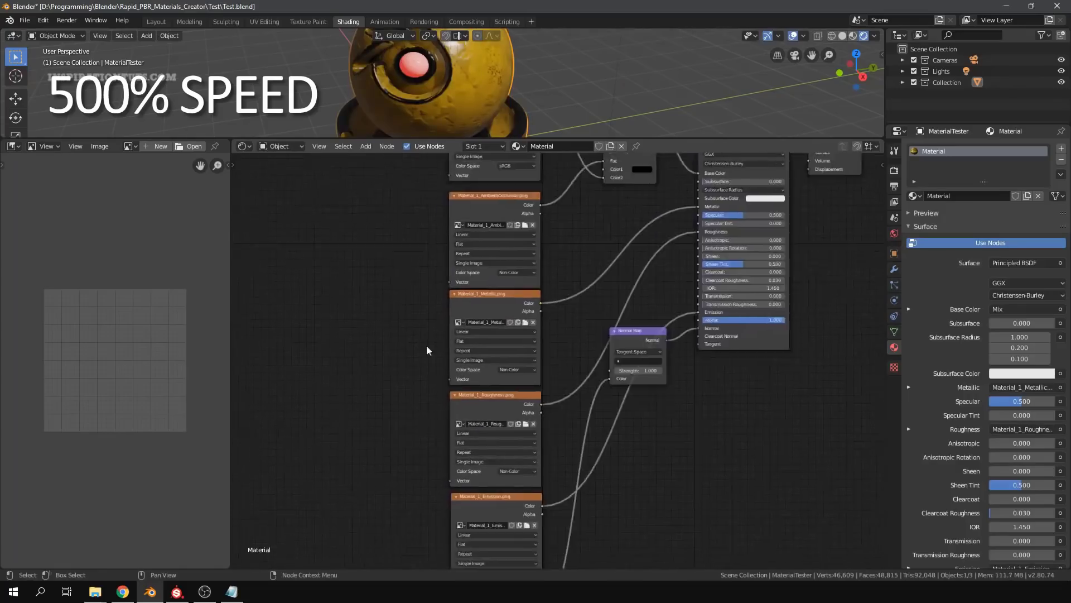
# Connect the color texture's Alpha output to the Principled BSDF's Alpha input and set the material's blend mode to Alpha Clip.
pyautogui.scroll(1, 483, 322)
pyautogui.moveTo(390, 218); pyautogui.dragTo(548, 433)
pyautogui.scroll(-9, 1012, 507)
pyautogui.click(1012, 484)
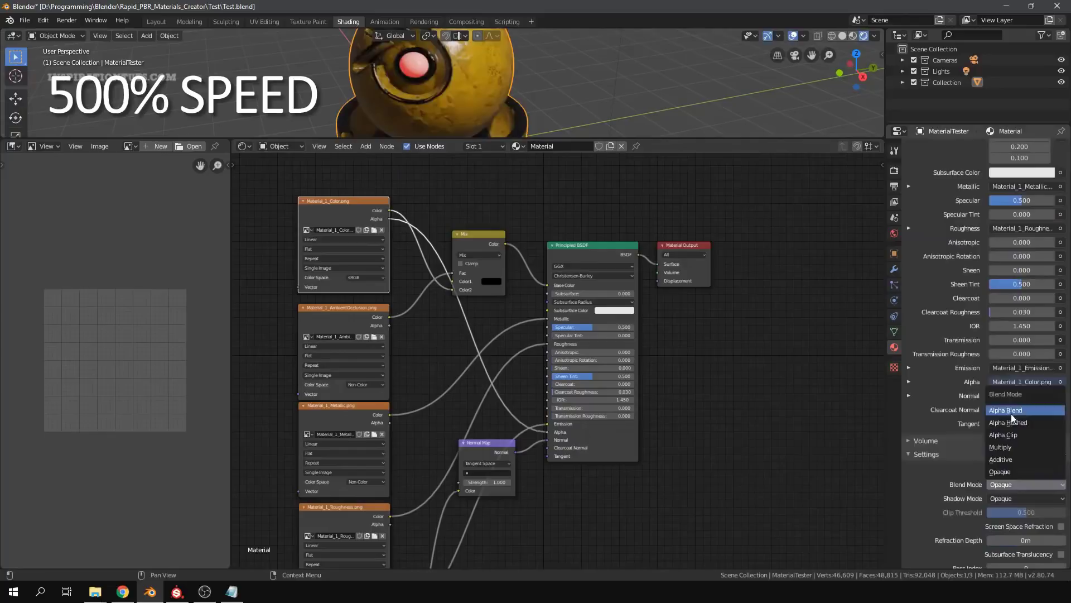
pyautogui.click(1013, 435)
pyautogui.click(1026, 499)
pyautogui.click(1026, 511)
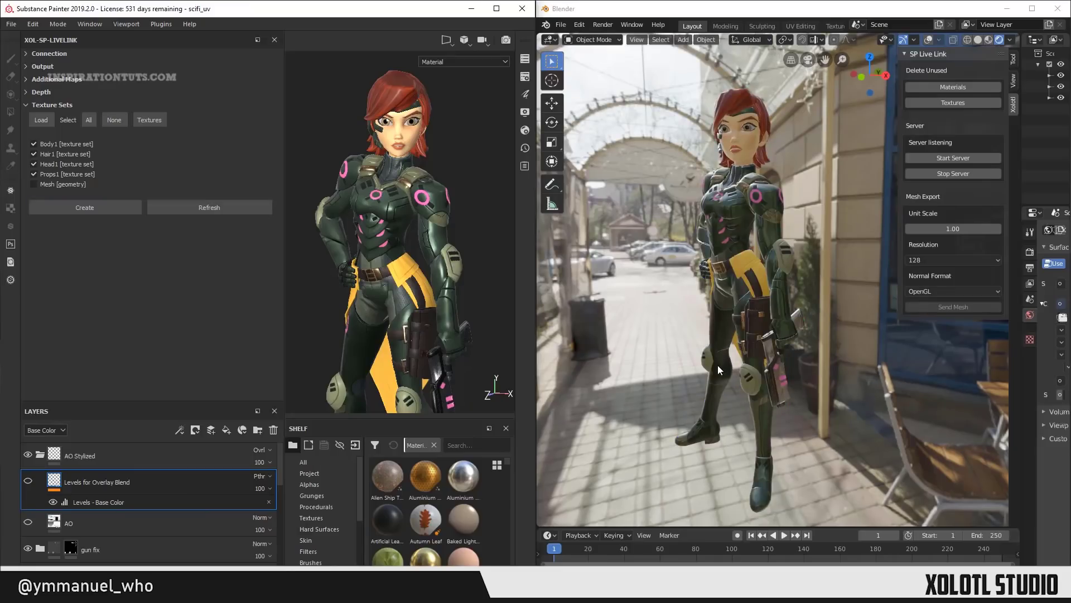
# Switch to Substance Painter and apply the gold-coloured Aluminium shelf material to the character's torso.
pyautogui.moveTo(425, 476); pyautogui.dragTo(376, 236)
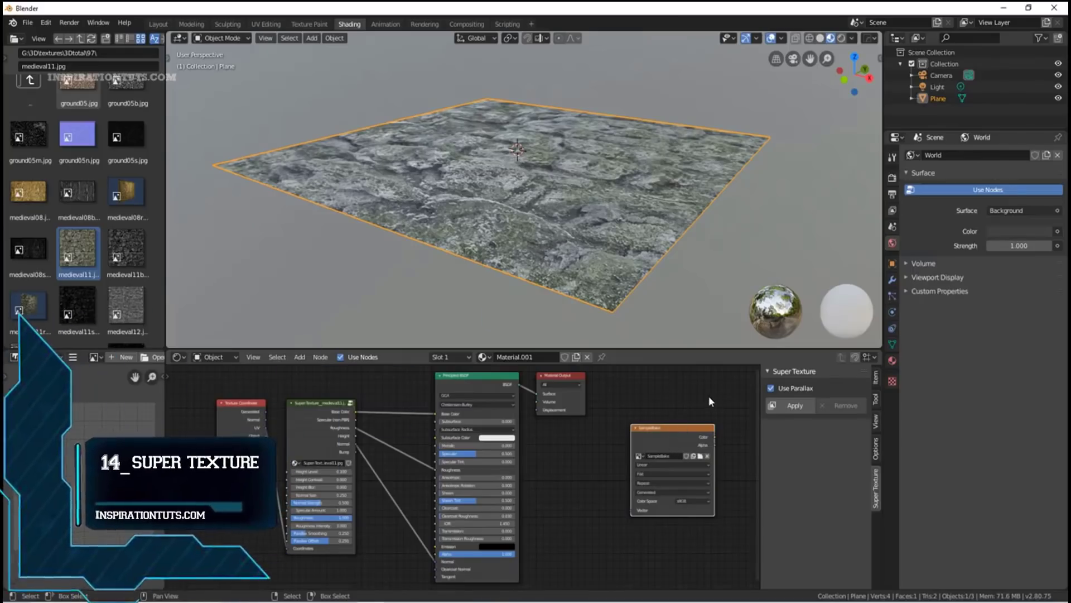
# Display the SampleBake image in the small image editor and set the render engine to Cycles.
pyautogui.click(94, 357)
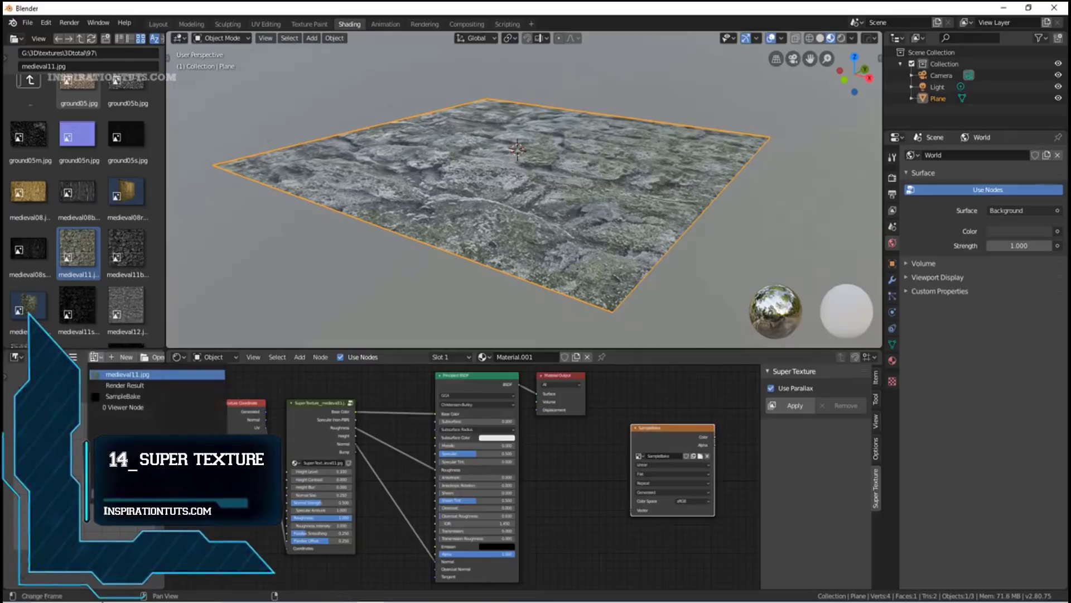
pyautogui.click(107, 401)
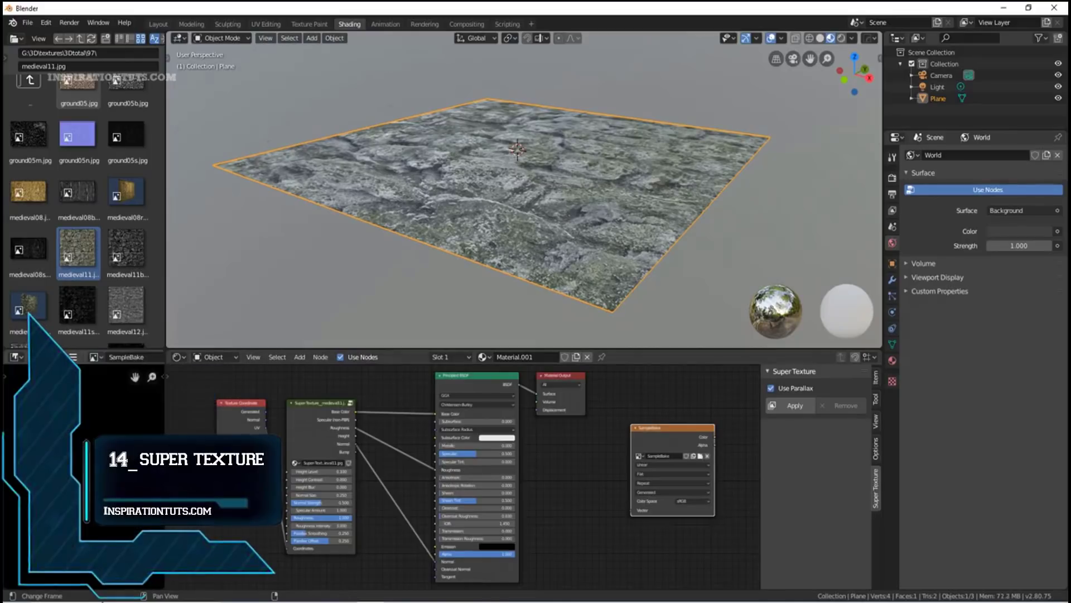
pyautogui.click(894, 183)
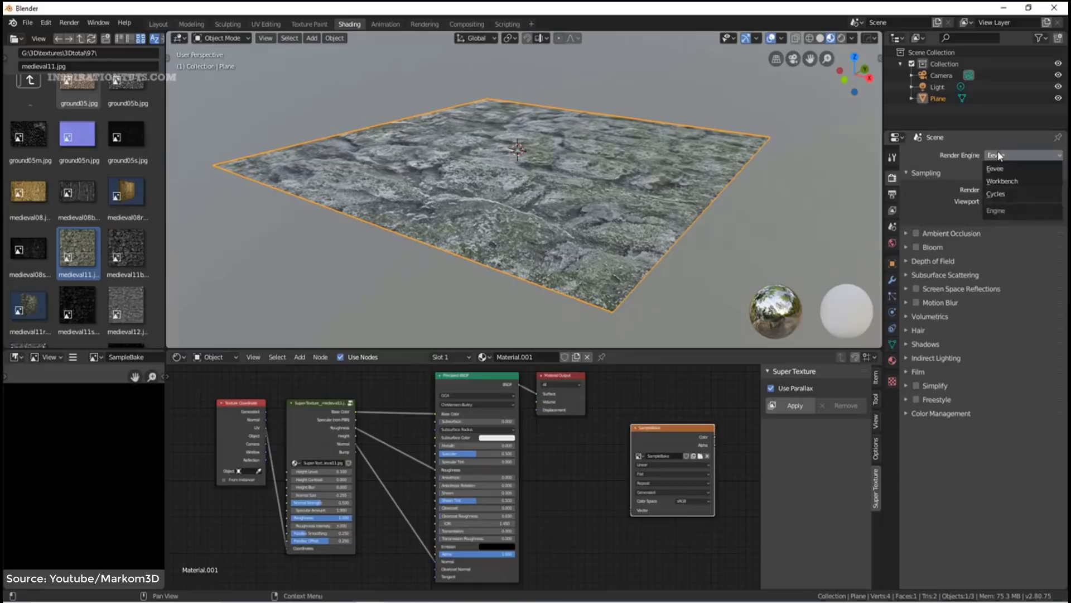
pyautogui.click(999, 194)
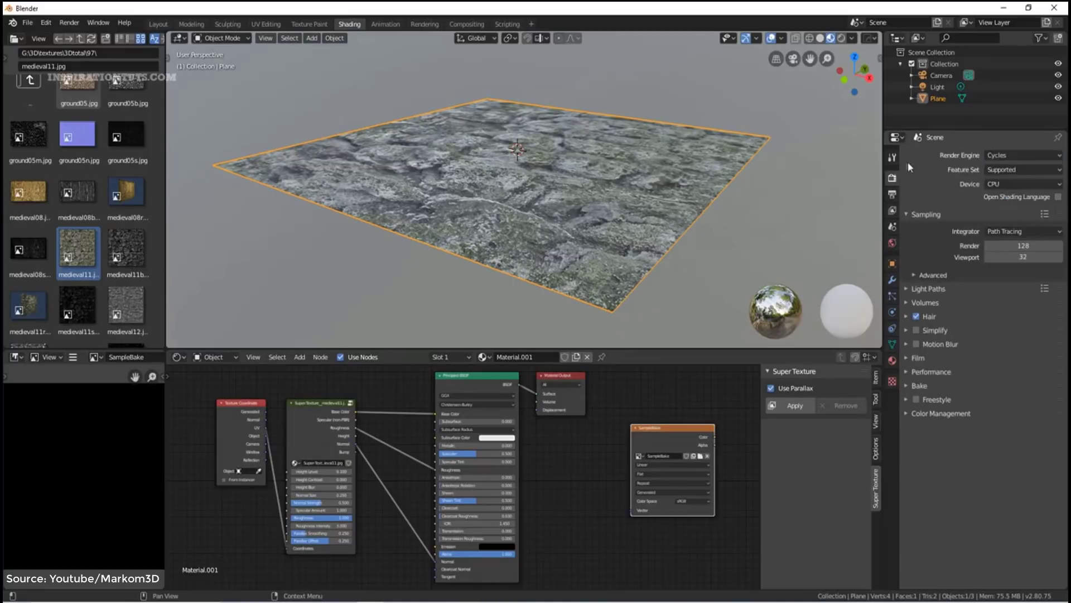
# Set the bake type to Normal and bake the plane's material to the SampleBake image.
pyautogui.click(909, 386)
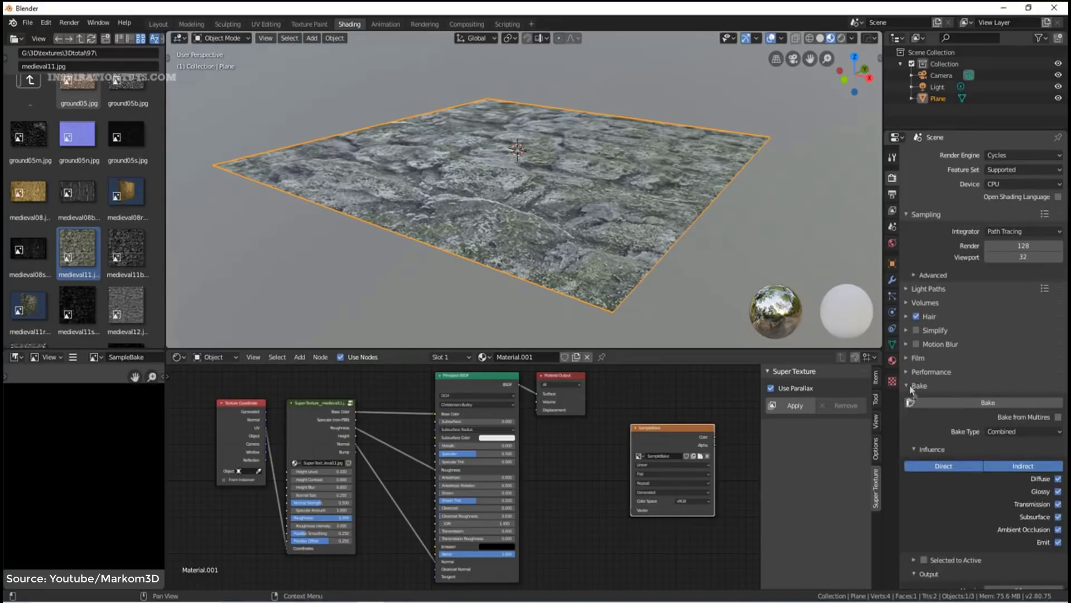
pyautogui.click(1016, 432)
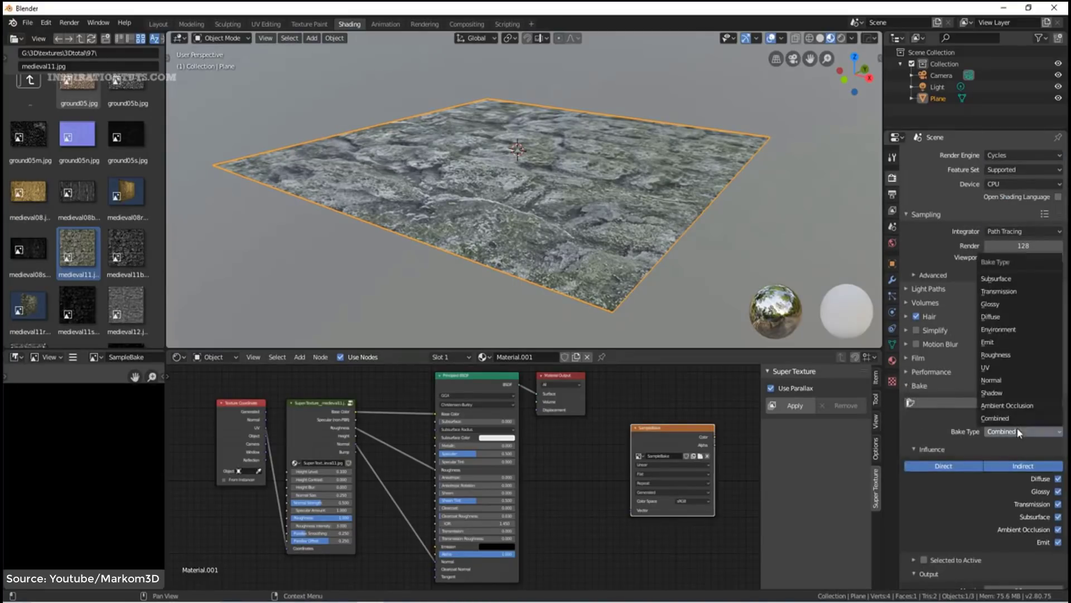
pyautogui.click(998, 381)
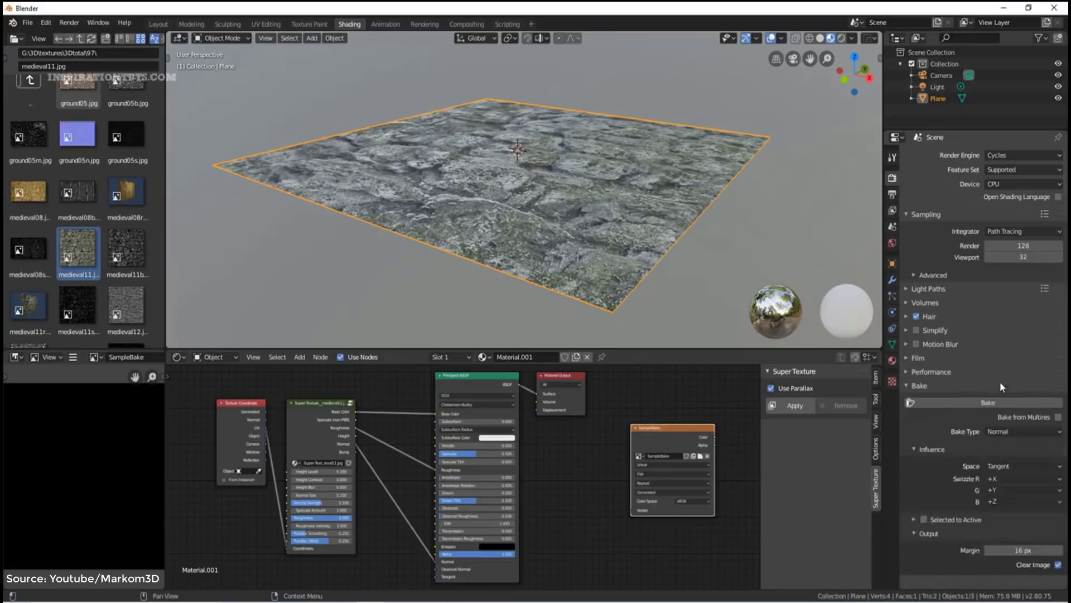
pyautogui.click(976, 404)
# Turn the shader editor into an enlarged Image Editor and display the baked SampleBake image in it.
pyautogui.click(179, 357)
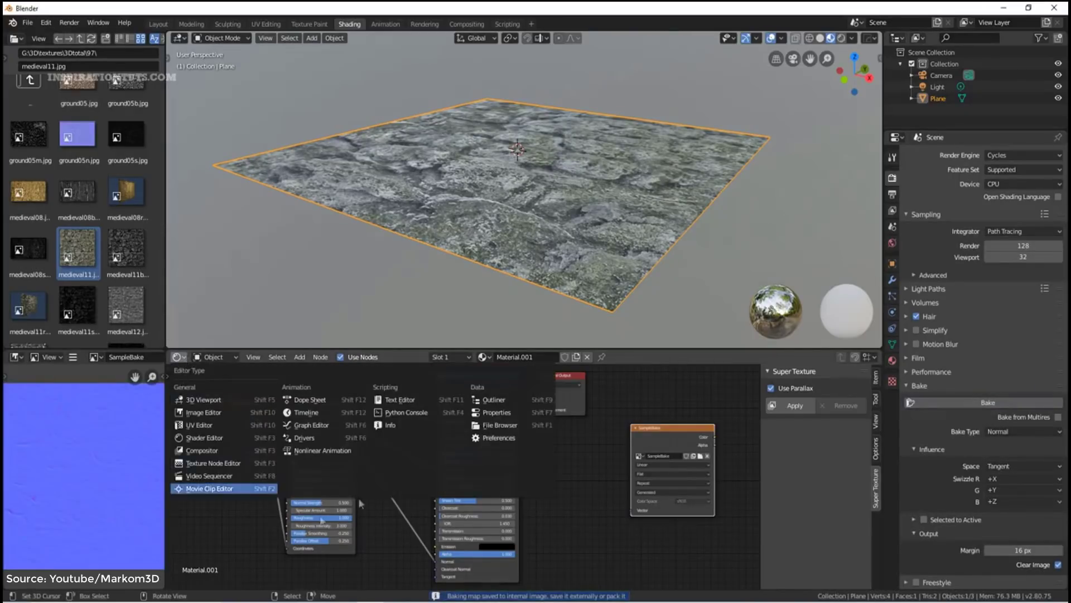
pyautogui.click(201, 412)
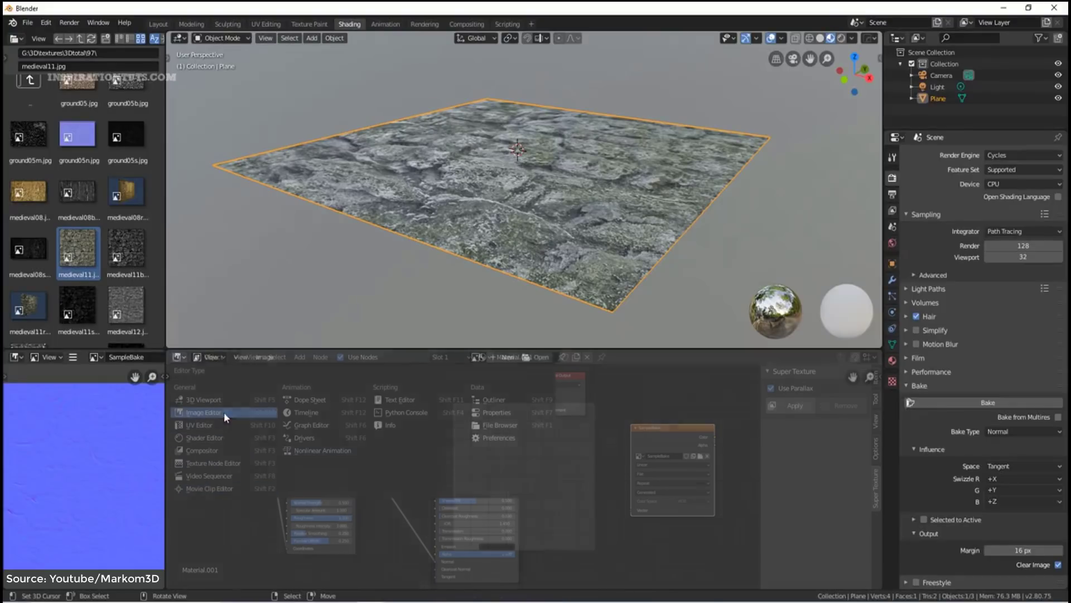
pyautogui.moveTo(397, 350); pyautogui.dragTo(404, 244)
pyautogui.click(477, 251)
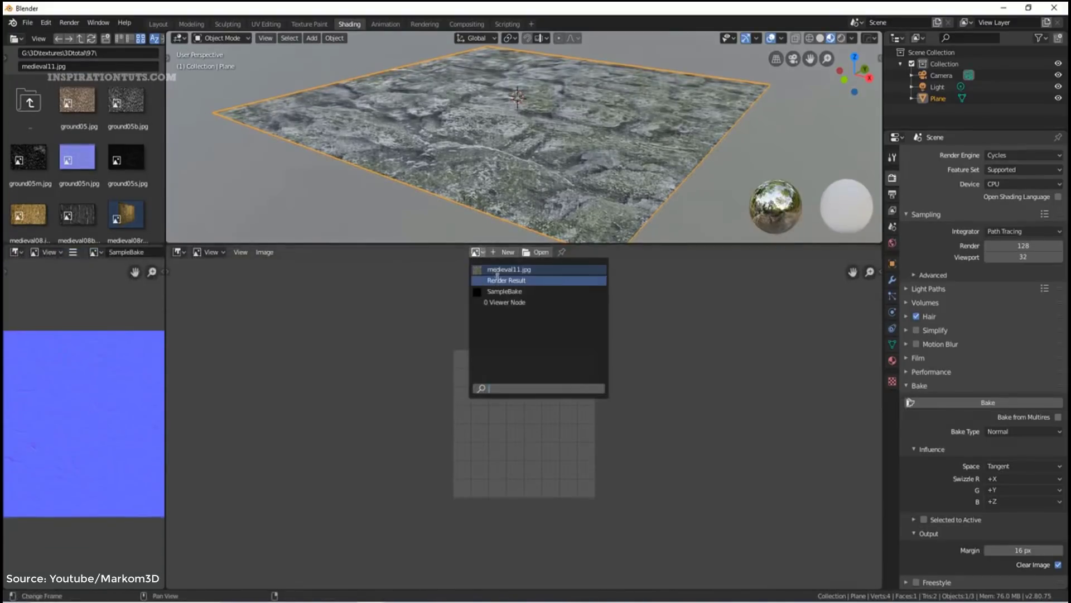
pyautogui.click(505, 291)
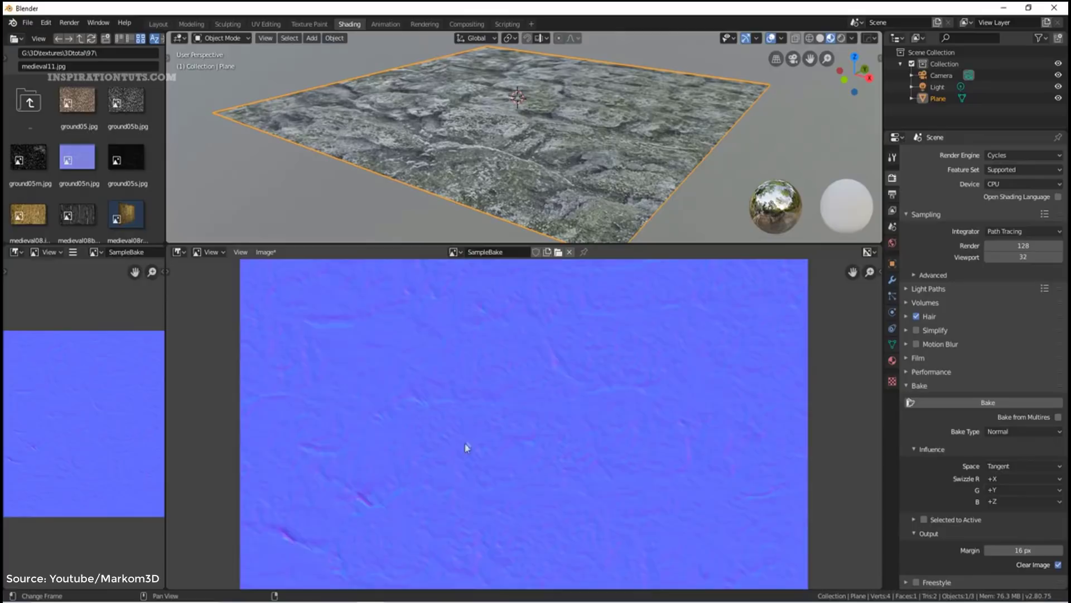
pyautogui.moveTo(468, 447); pyautogui.dragTo(449, 365, button='middle')
pyautogui.moveTo(685, 442); pyautogui.dragTo(603, 366, button='middle')
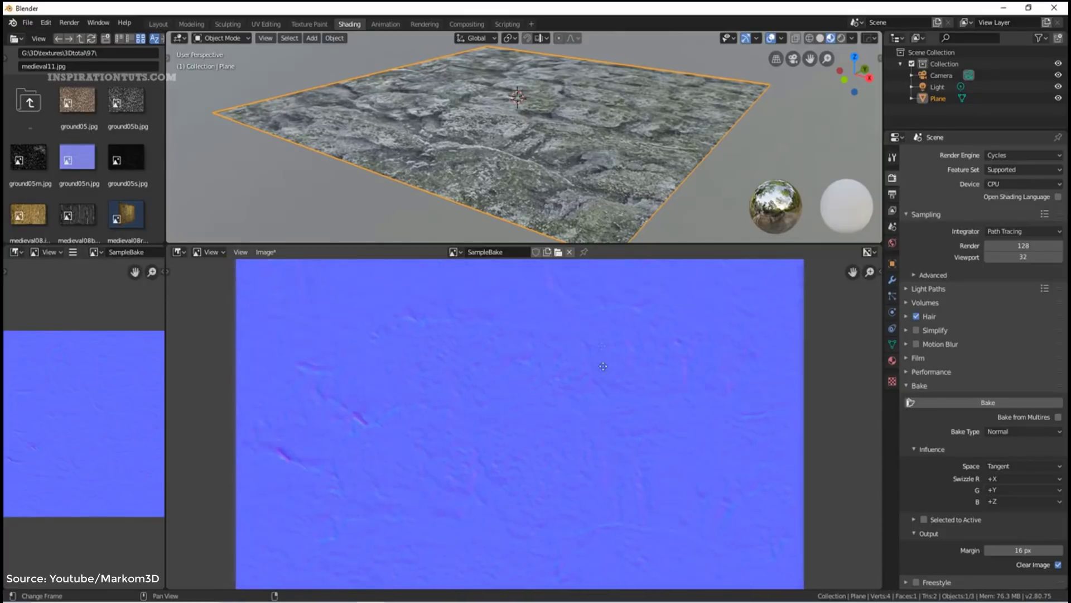
# Bake the plane's material with the bake type set to Roughness.
pyautogui.click(1032, 430)
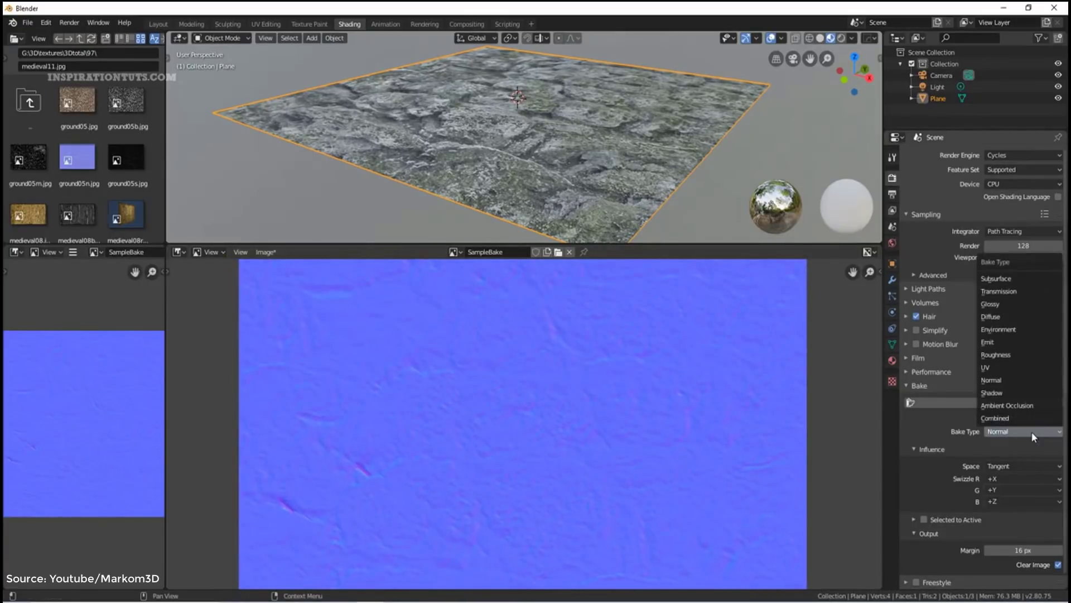
pyautogui.click(1021, 355)
pyautogui.click(1017, 404)
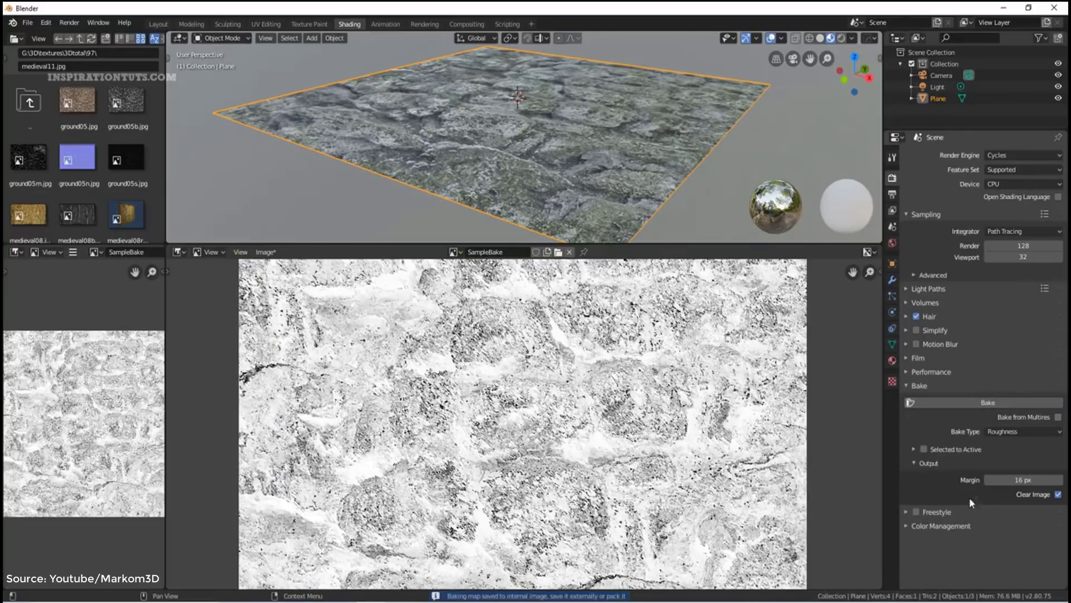
# Bake the plane's material with the bake type set to Glossy.
pyautogui.click(1001, 432)
pyautogui.click(1019, 307)
pyautogui.click(994, 404)
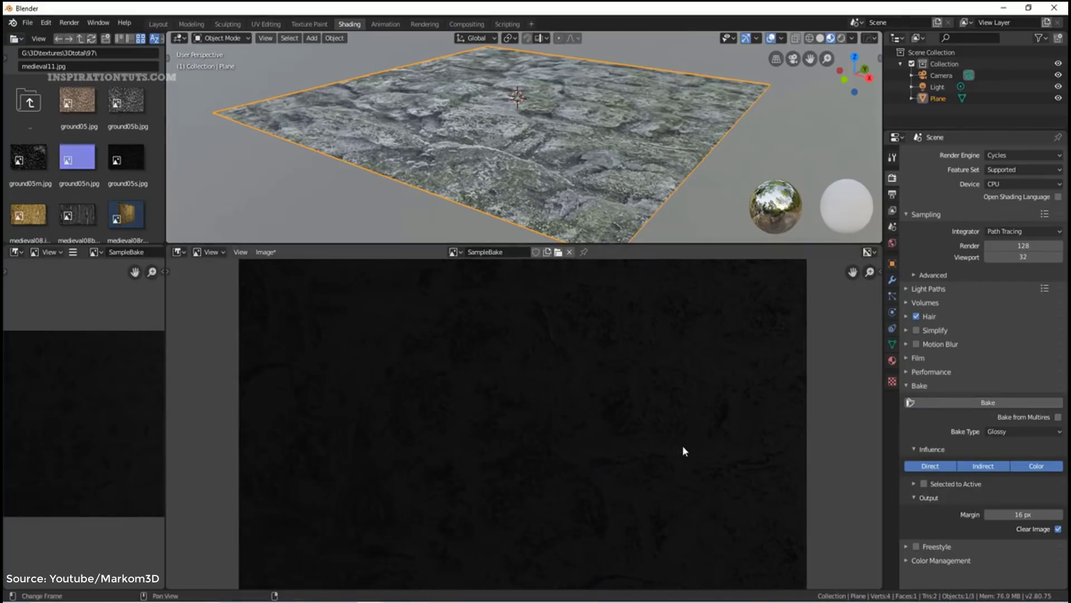
pyautogui.click(999, 432)
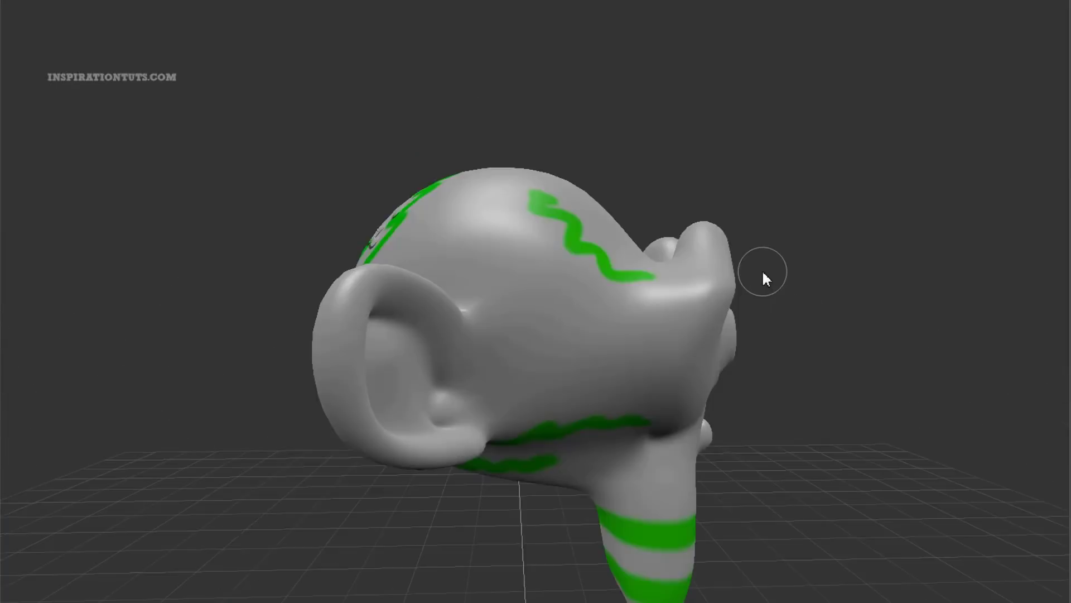
pyautogui.moveTo(762, 270); pyautogui.dragTo(816, 248, button='middle')
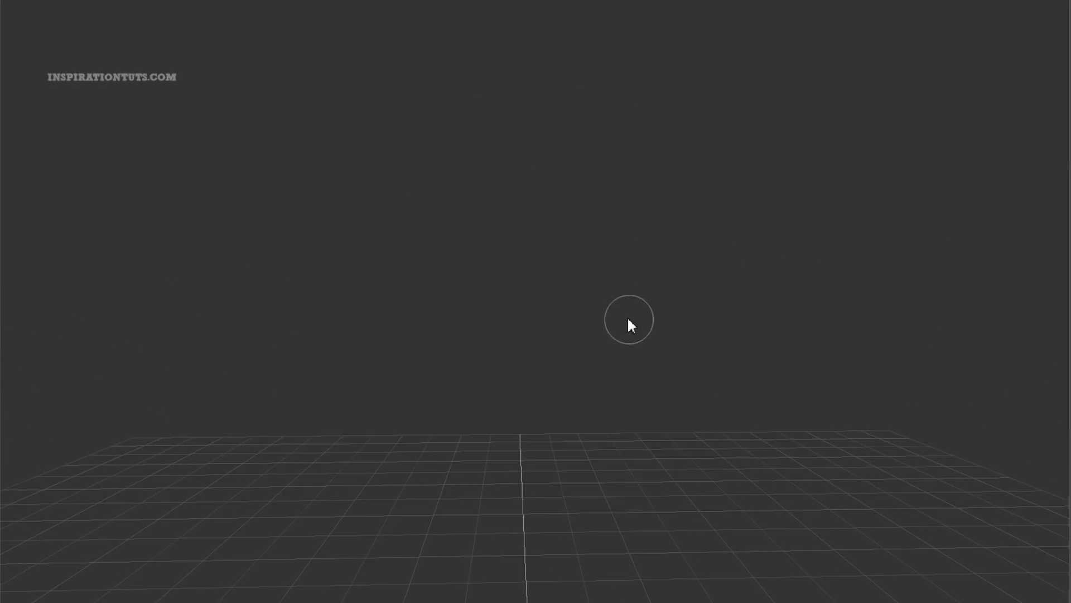
pyautogui.moveTo(629, 324); pyautogui.dragTo(603, 314, button='middle')
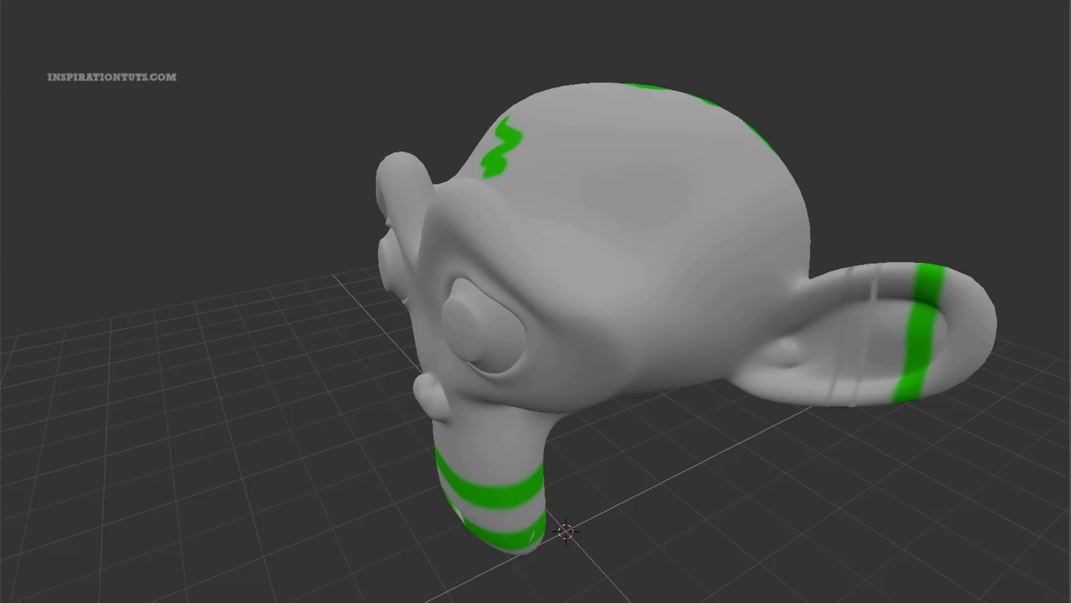
pyautogui.moveTo(602, 255); pyautogui.dragTo(622, 263, button='middle')
pyautogui.moveTo(635, 310); pyautogui.dragTo(520, 397, button='middle')
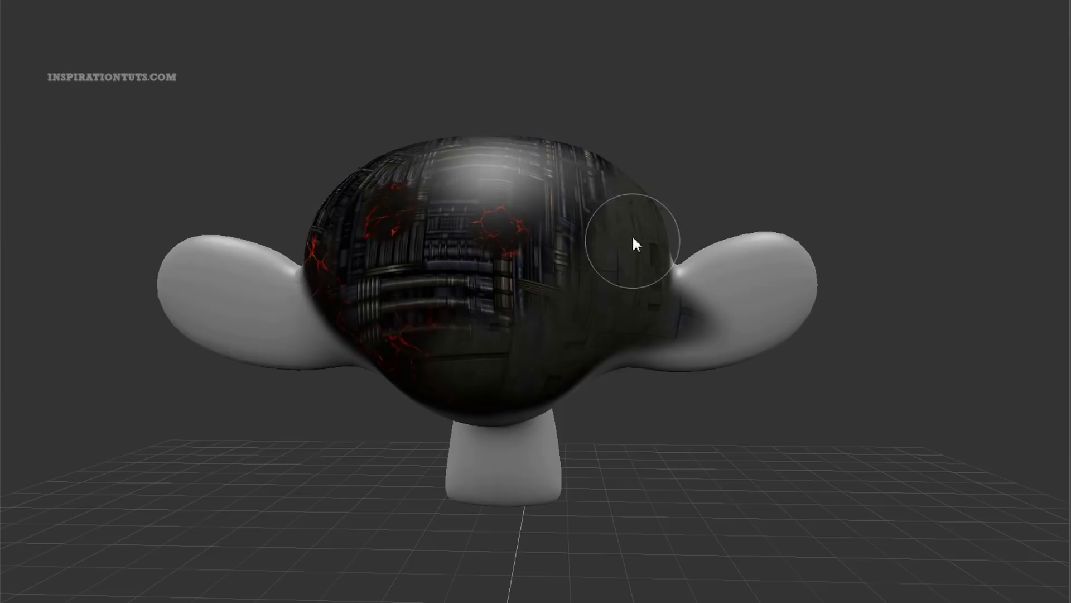
pyautogui.press('space')
pyautogui.click(895, 304)
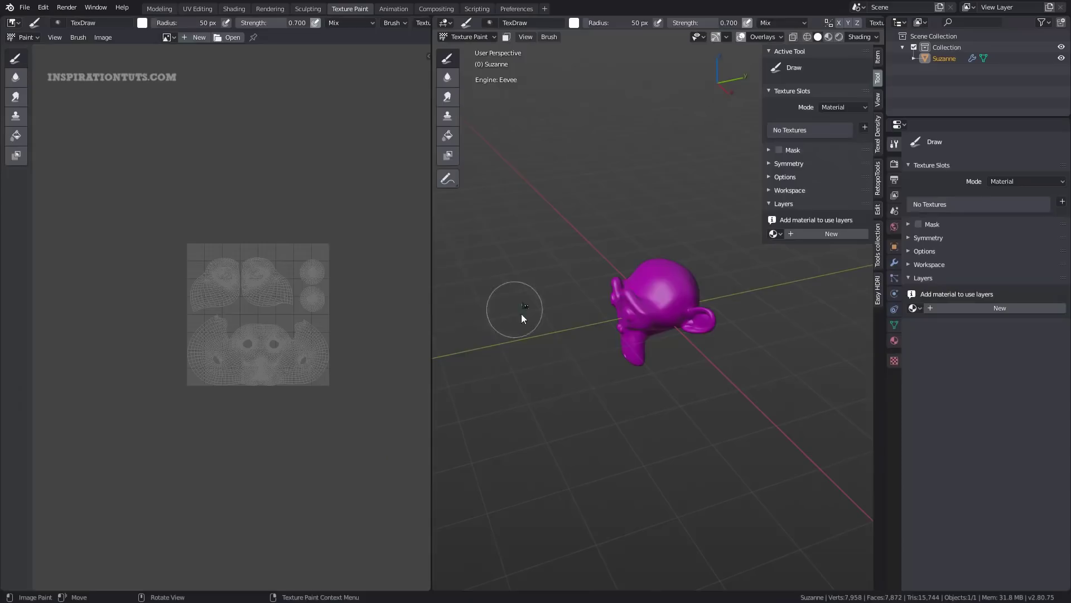
# Create a new material for Suzanne and add its first paint layer, Layer 0.
pyautogui.moveTo(521, 314)
pyautogui.mouseDown(button='middle')
pyautogui.moveTo(682, 368)
pyautogui.moveTo(734, 317)
pyautogui.mouseUp(button='middle')
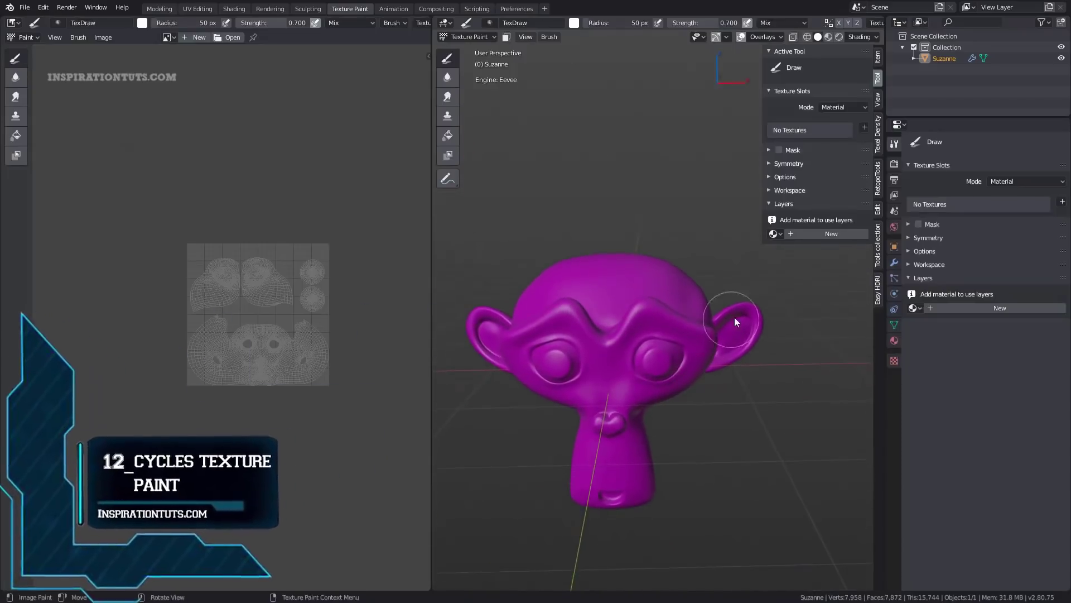
pyautogui.click(823, 234)
pyautogui.moveTo(619, 340); pyautogui.dragTo(681, 334, button='middle')
pyautogui.click(819, 290)
pyautogui.keyDown('shift'); pyautogui.moveTo(648, 415); pyautogui.dragTo(623, 412, button='middle'); pyautogui.keyUp('shift')
pyautogui.scroll(-6, 836, 374)
pyautogui.moveTo(863, 468); pyautogui.dragTo(863, 336)
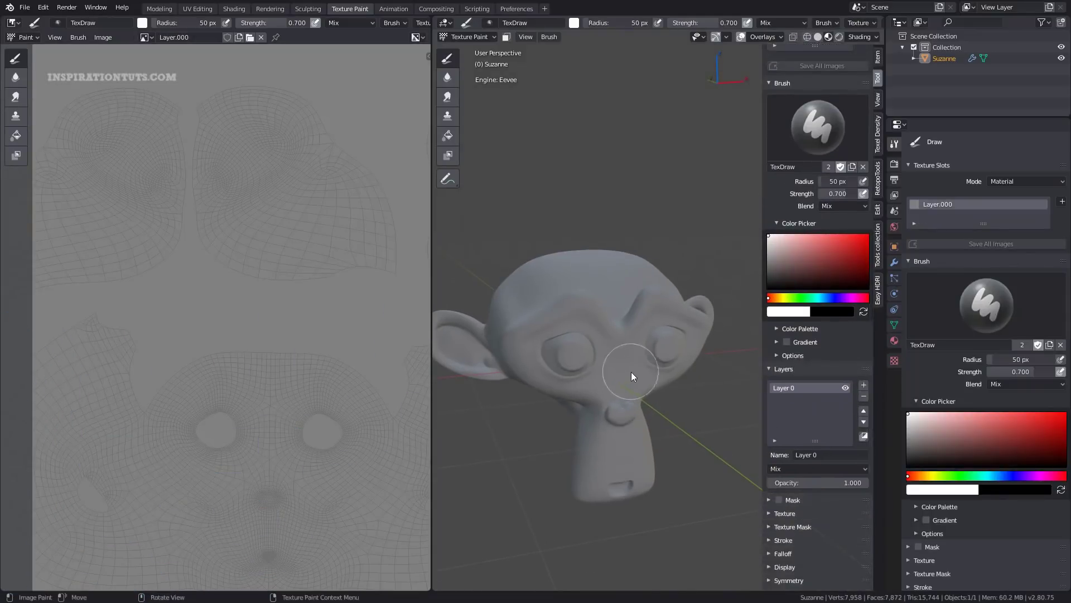
# Set the brush to red with a 17 px radius and paint a zigzag stroke over one of Suzanne's eyes.
pyautogui.click(846, 236)
pyautogui.scroll(2, 603, 335)
pyautogui.press('f')
pyautogui.click(578, 335)
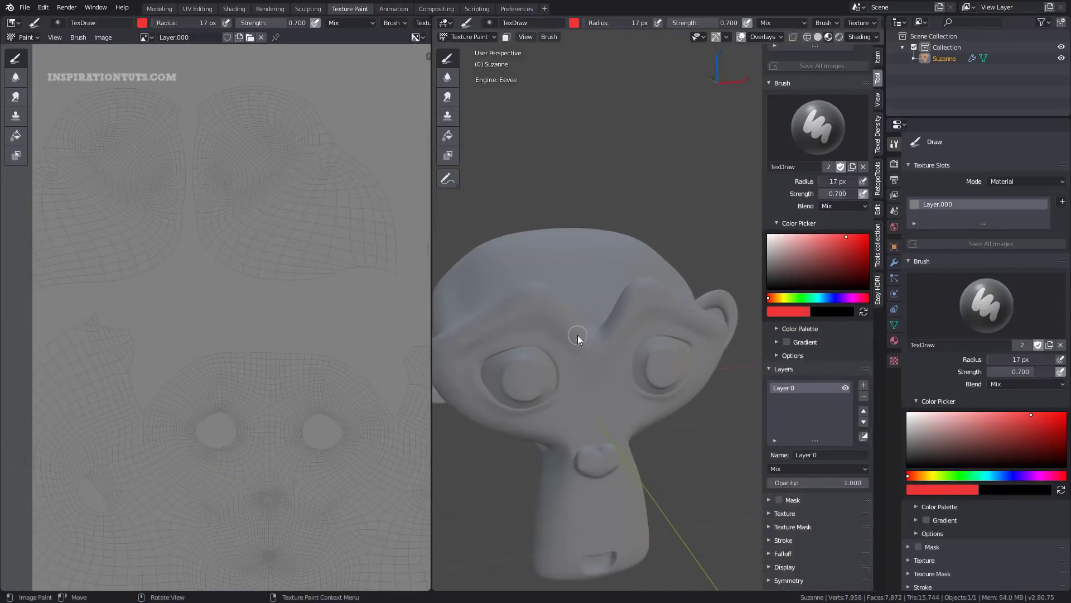
# Add a second paint layer and set the brush to blue with a 65 px radius.
pyautogui.click(863, 386)
pyautogui.click(837, 298)
pyautogui.click(856, 243)
pyautogui.press('f')
pyautogui.click(613, 365)
# Paint a broad blue stroke from the unpainted brow down to Suzanne's chin and set the layer's opacity to 0.26.
pyautogui.moveTo(650, 308); pyautogui.dragTo(621, 519)
pyautogui.keyDown('shift'); pyautogui.moveTo(664, 484); pyautogui.dragTo(664, 418, button='middle'); pyautogui.keyUp('shift')
pyautogui.moveTo(826, 483); pyautogui.dragTo(750, 483)
pyautogui.moveTo(707, 447); pyautogui.dragTo(688, 435, button='middle')
# Add a third paint layer and paint bright green strokes down the middle of Suzanne's face to the mouth.
pyautogui.click(793, 298)
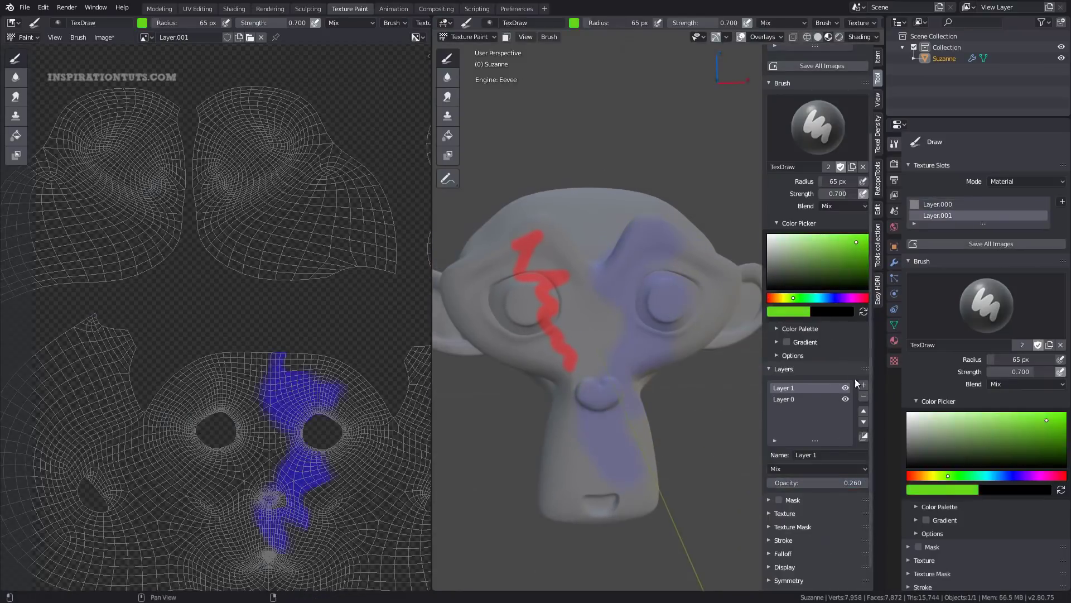
pyautogui.click(863, 384)
pyautogui.moveTo(602, 498); pyautogui.dragTo(604, 498)
pyautogui.keyDown('shift'); pyautogui.moveTo(618, 408); pyautogui.dragTo(630, 376, button='middle'); pyautogui.keyUp('shift')
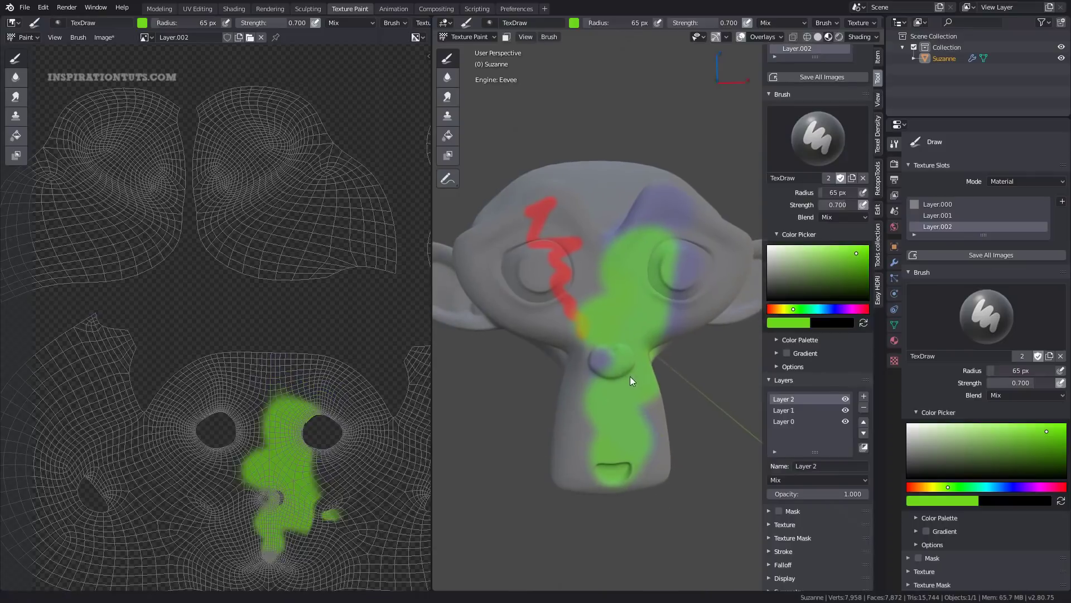
# Merge the visible paint layers with a 64 px margin.
pyautogui.scroll(-3, 272, 370)
pyautogui.moveTo(275, 370); pyautogui.dragTo(284, 355, button='middle')
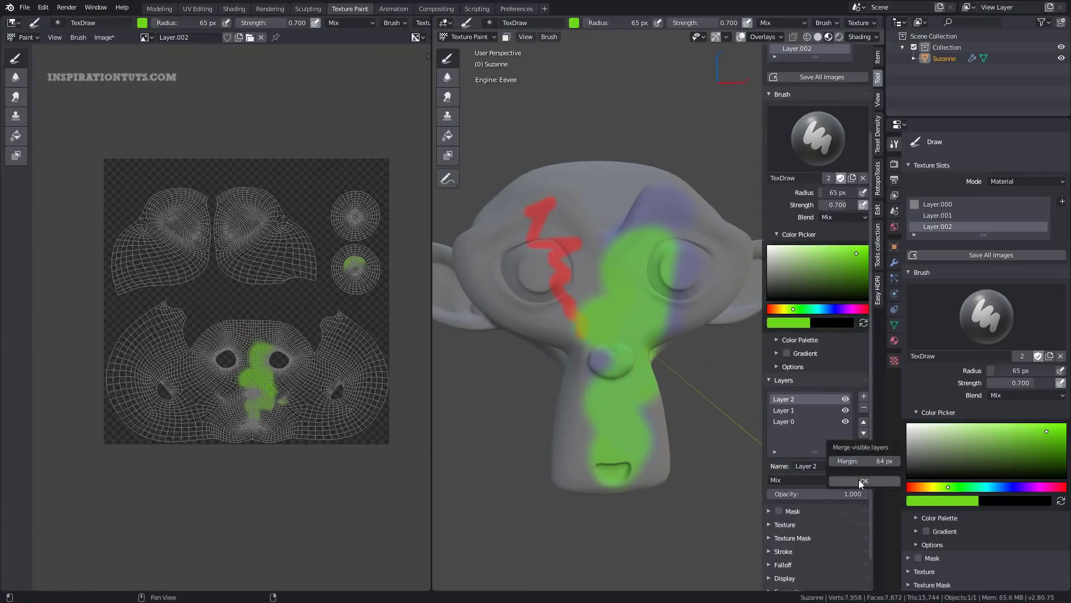
pyautogui.press('Return')
pyautogui.scroll(5, 238, 335)
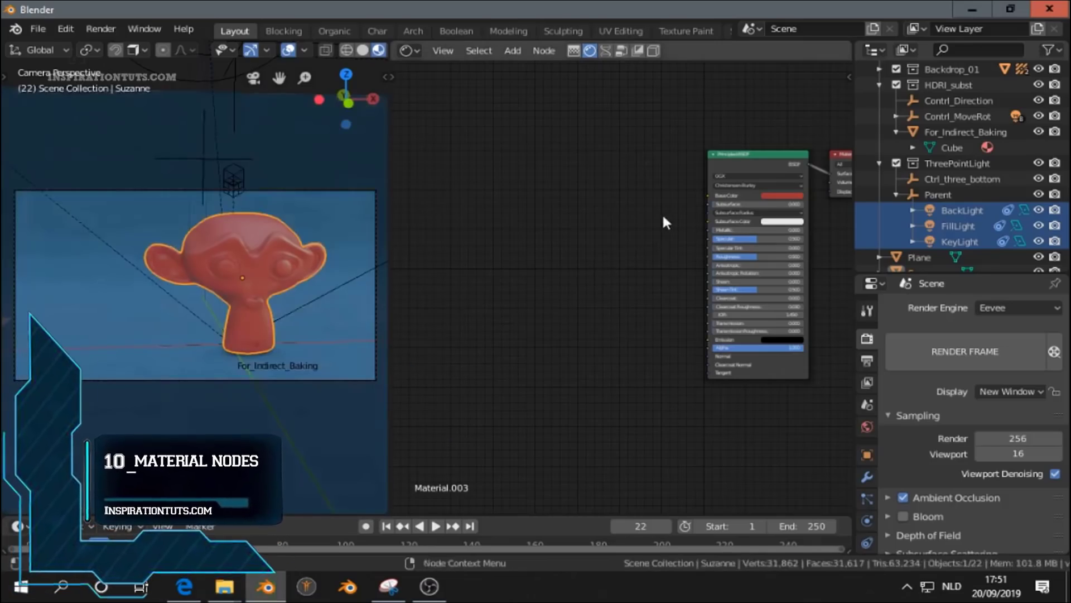
# Add the Noise_Plus shader from Material_Nodes_1_4 and place its node beside the Principled BSDF.
pyautogui.press('n')
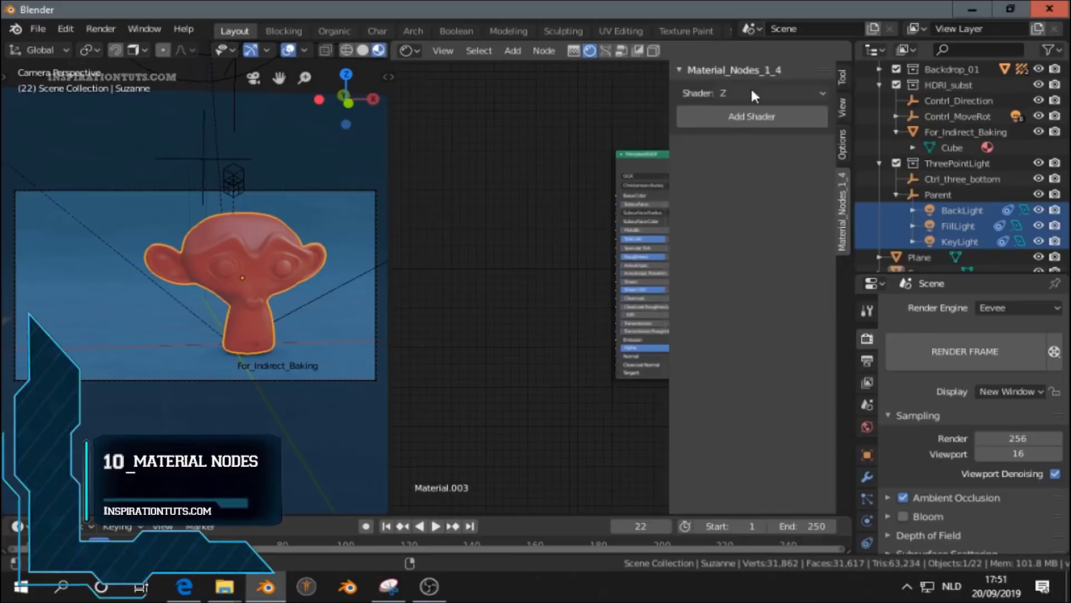
pyautogui.click(751, 91)
pyautogui.click(725, 214)
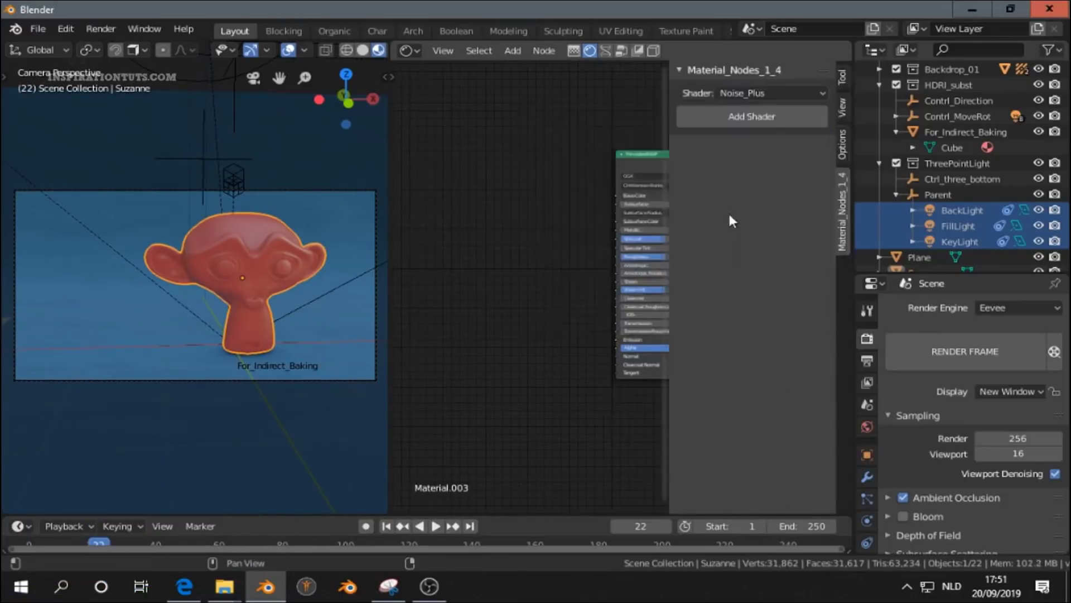
pyautogui.click(768, 115)
pyautogui.press('n')
pyautogui.moveTo(645, 127); pyautogui.dragTo(620, 159)
pyautogui.scroll(3, 240, 266)
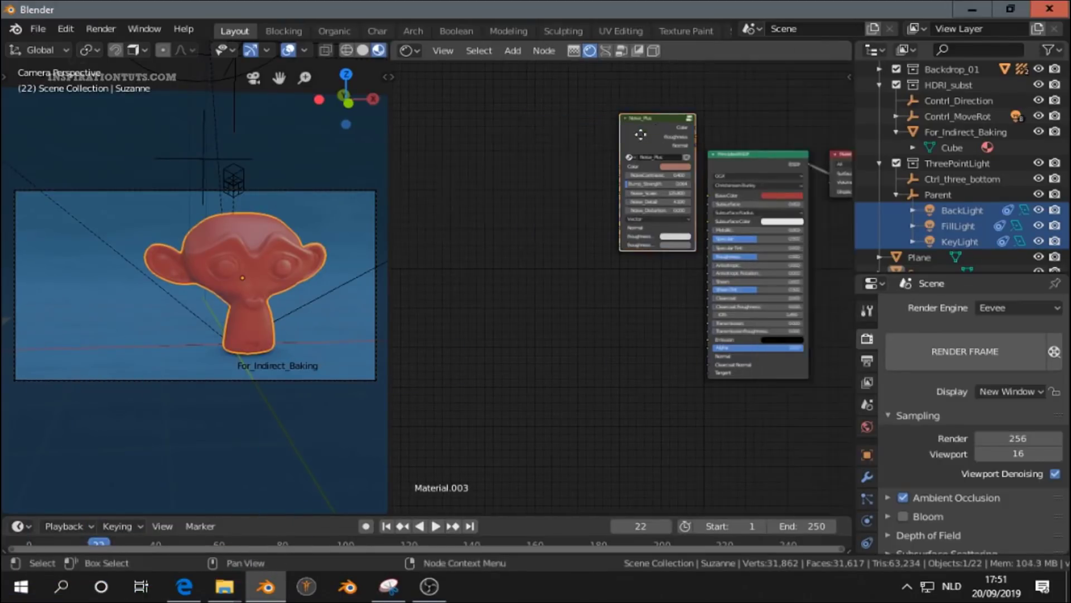
pyautogui.keyDown('shift'); pyautogui.moveTo(246, 261); pyautogui.dragTo(204, 289, button='middle'); pyautogui.keyUp('shift')
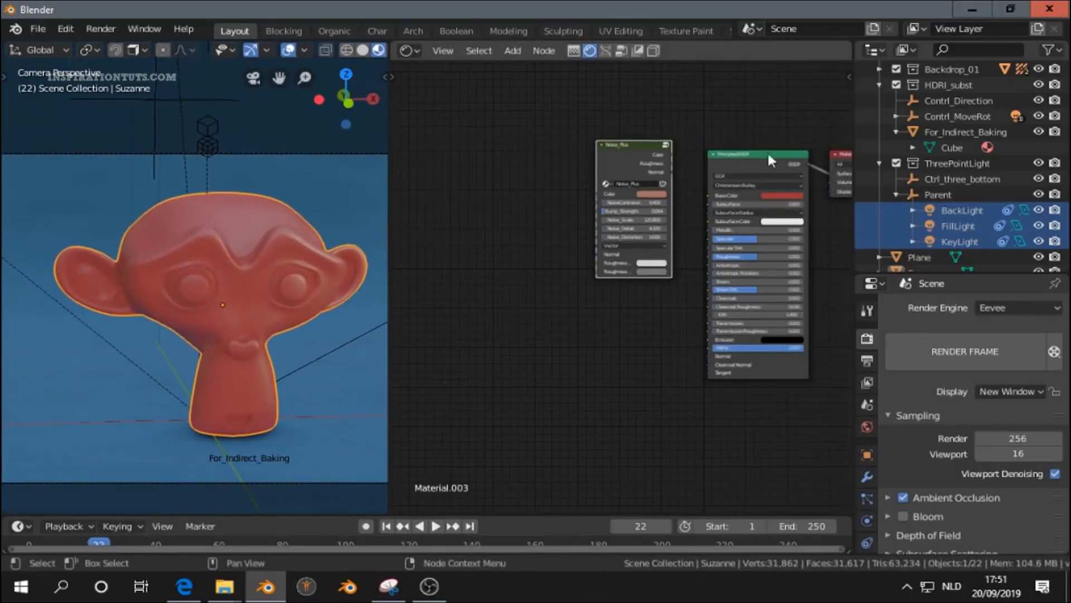
# Connect the Noise_Plus node's Color, Roughness and Normal outputs to the Base Color, Roughness and Normal inputs of the Principled BSDF.
pyautogui.scroll(5, 765, 165)
pyautogui.scroll(-4, 815, 108)
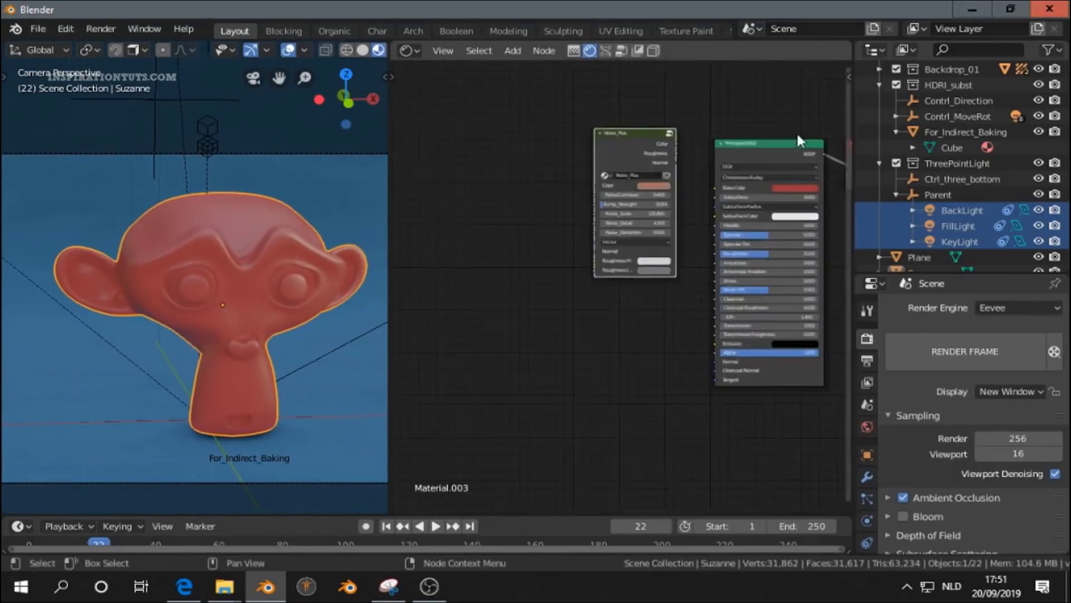
pyautogui.keyDown('shift'); pyautogui.moveTo(774, 145); pyautogui.dragTo(740, 145, button='middle'); pyautogui.keyUp('shift')
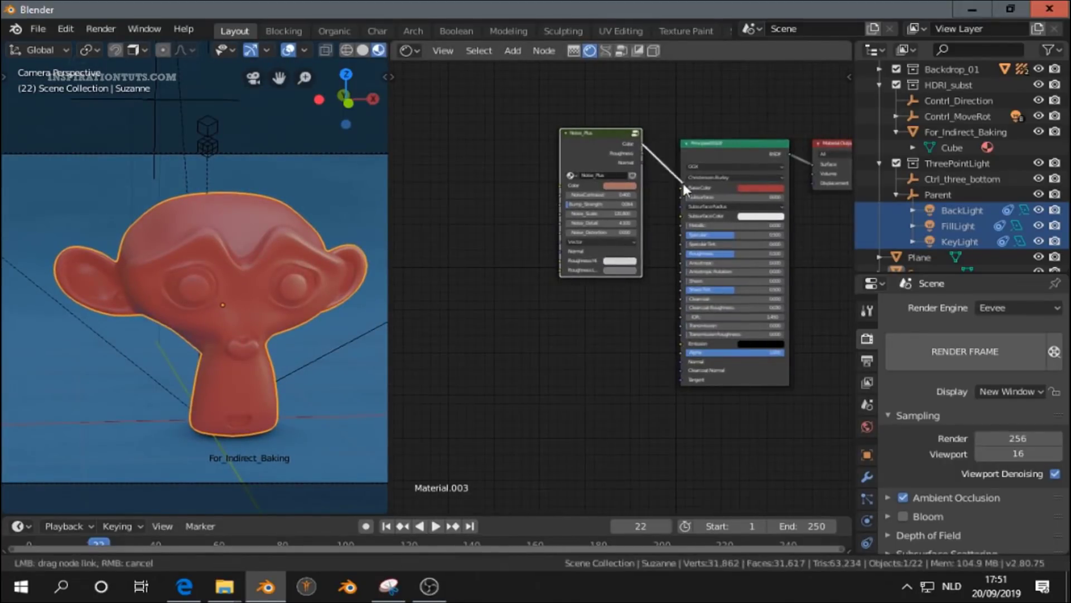
pyautogui.moveTo(683, 183); pyautogui.dragTo(683, 187)
pyautogui.scroll(1, 645, 116)
pyautogui.moveTo(647, 118)
pyautogui.mouseDown()
pyautogui.moveTo(681, 165)
pyautogui.moveTo(698, 229)
pyautogui.moveTo(697, 244)
pyautogui.moveTo(665, 166)
pyautogui.moveTo(676, 349)
pyautogui.moveTo(696, 382)
pyautogui.mouseUp()
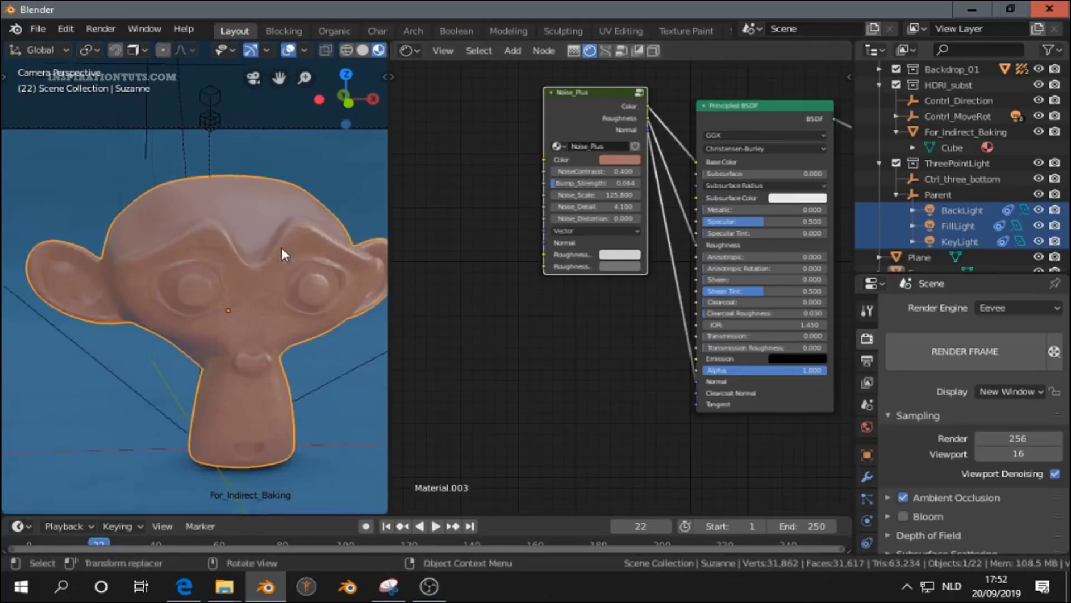
# Set the Noise_Plus node's noise scale to 225.5 and check the finer texture on Suzanne's face.
pyautogui.moveTo(282, 249); pyautogui.dragTo(253, 284, button='middle')
pyautogui.scroll(5, 291, 271)
pyautogui.moveTo(189, 269); pyautogui.dragTo(264, 245, button='middle')
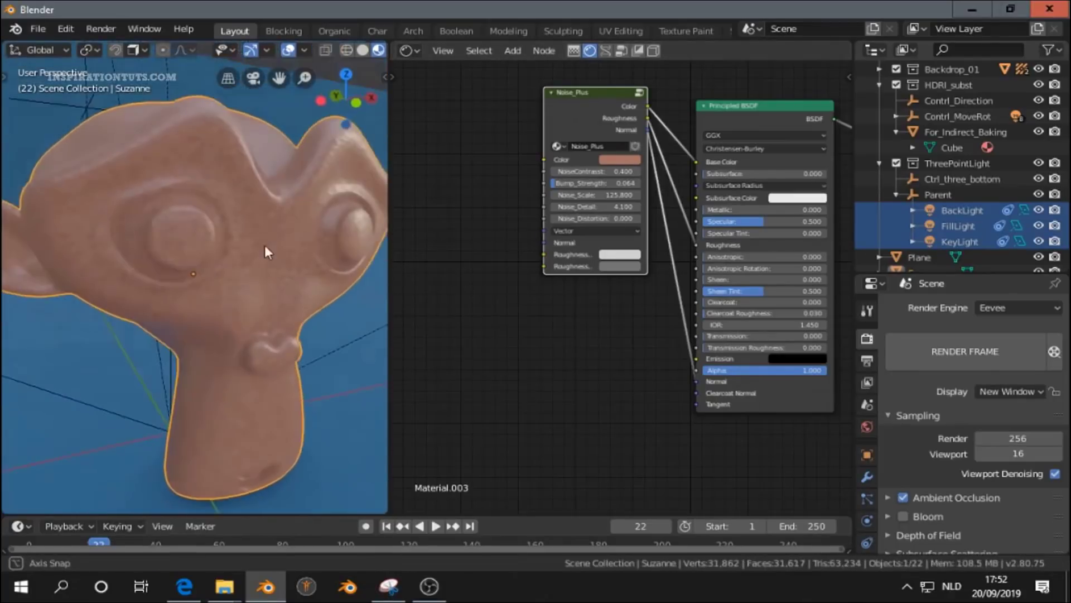
pyautogui.scroll(2, 592, 208)
pyautogui.moveTo(593, 208); pyautogui.dragTo(586, 310, button='middle')
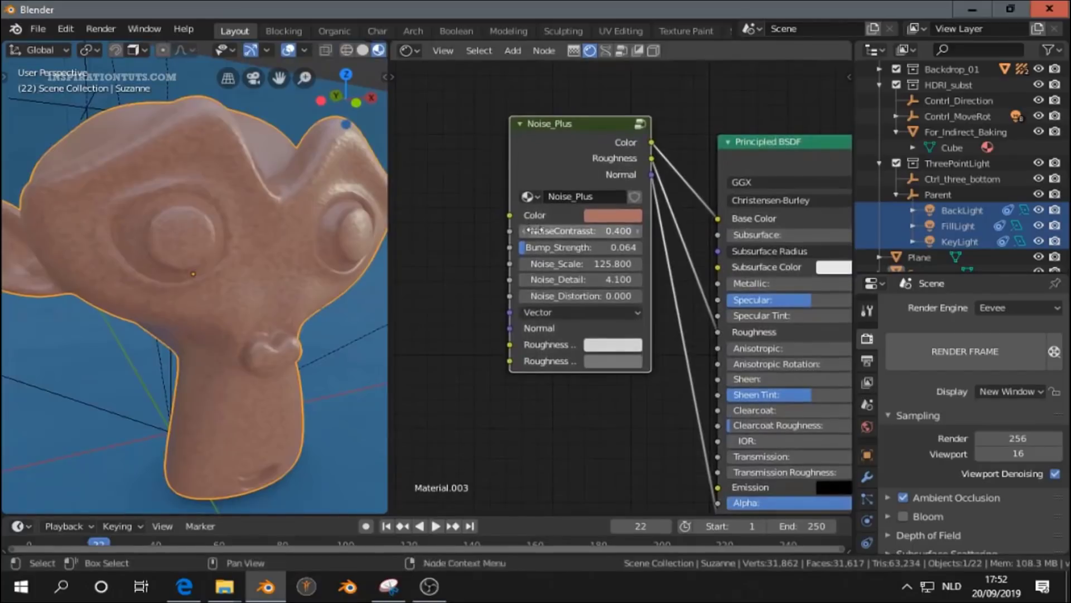
pyautogui.moveTo(561, 263); pyautogui.dragTo(578, 263)
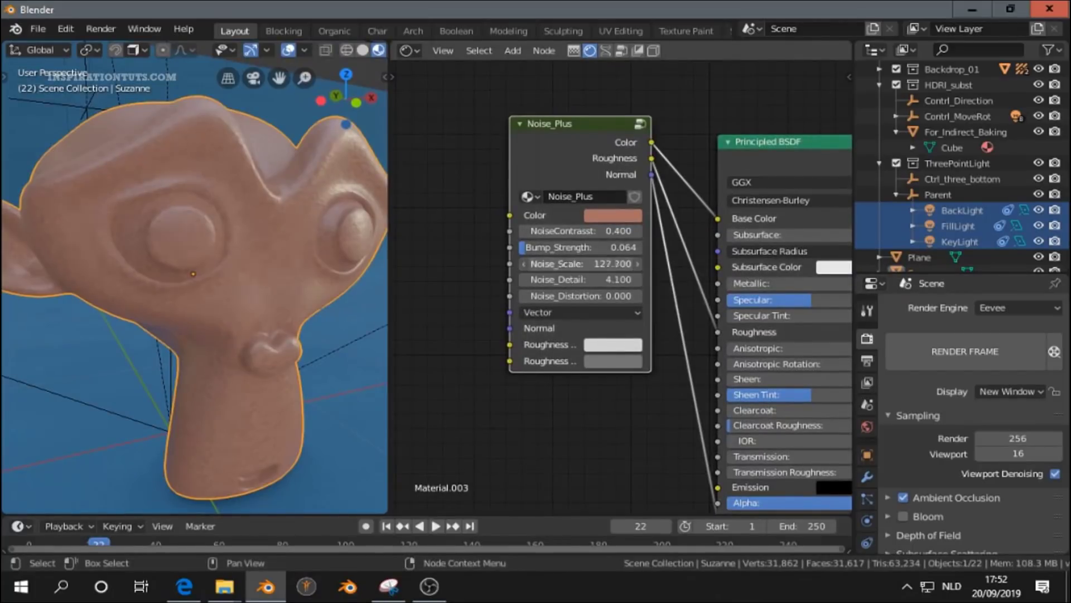
pyautogui.moveTo(346, 270); pyautogui.dragTo(244, 267, button='middle')
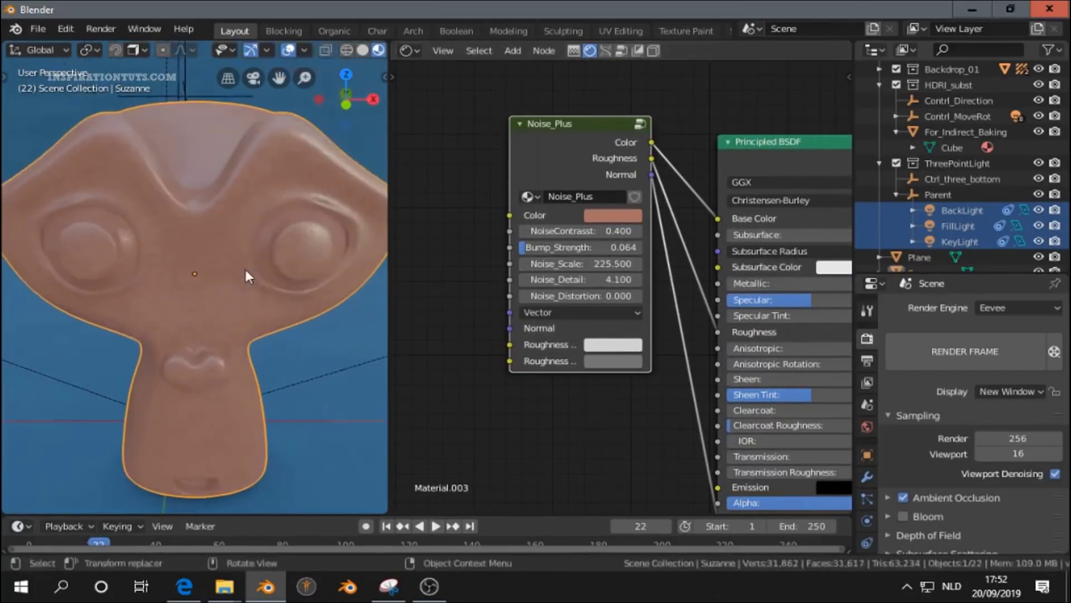
pyautogui.scroll(4, 249, 271)
pyautogui.scroll(-4, 249, 270)
# Set the Noise_Plus colour to saturation 0.551 and value 0.588, and brighten the node's second roughness colour.
pyautogui.click(612, 215)
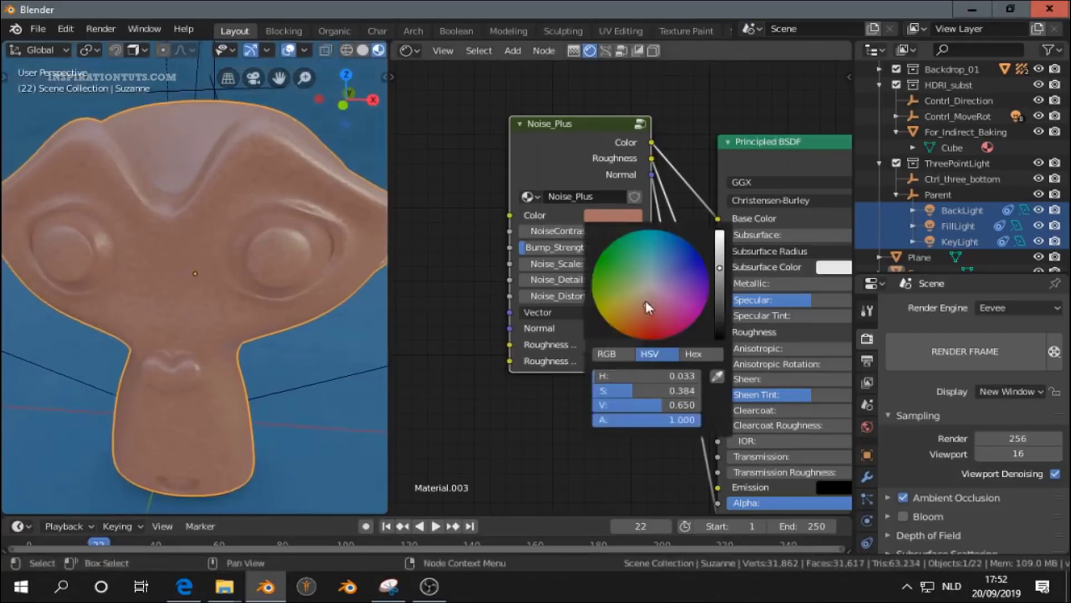
pyautogui.moveTo(687, 404); pyautogui.dragTo(649, 391)
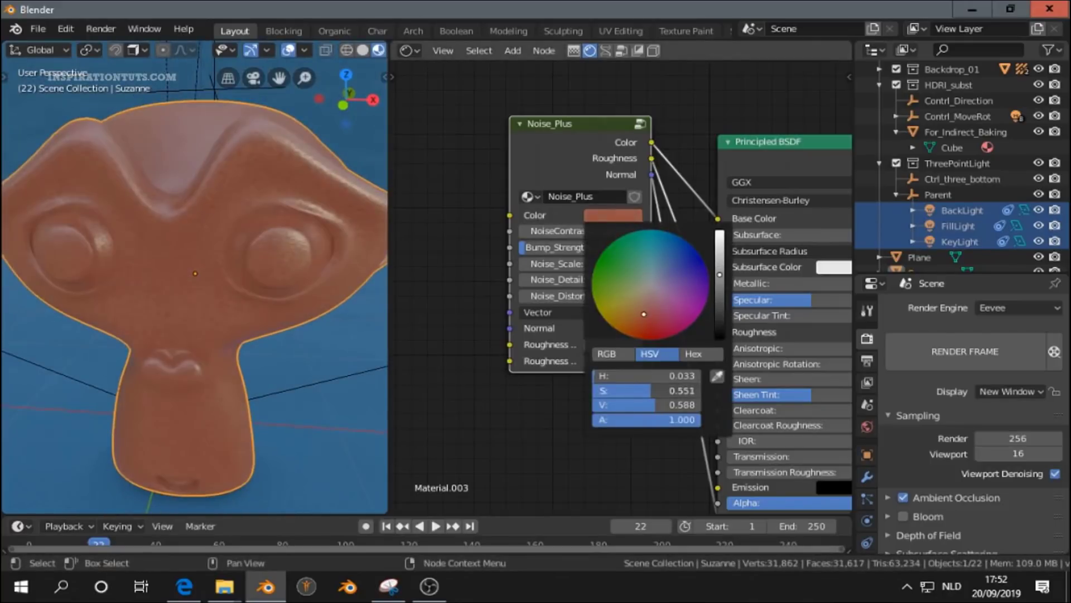
pyautogui.click(613, 347)
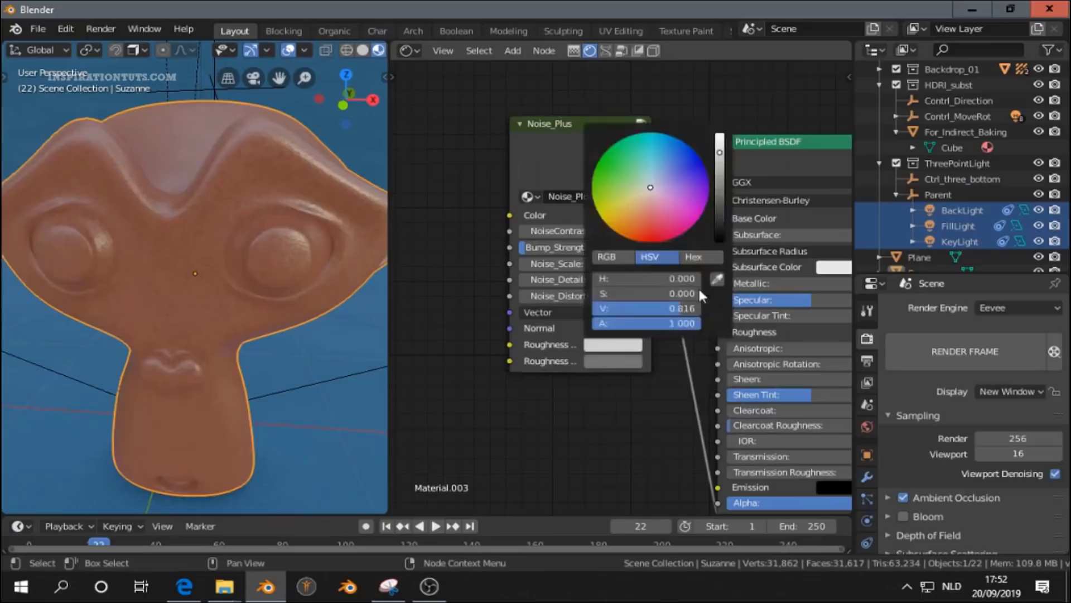
pyautogui.click(620, 357)
pyautogui.moveTo(719, 208); pyautogui.dragTo(720, 144)
pyautogui.click(603, 347)
pyautogui.scroll(-7, 179, 306)
pyautogui.moveTo(141, 342); pyautogui.dragTo(192, 359, button='middle')
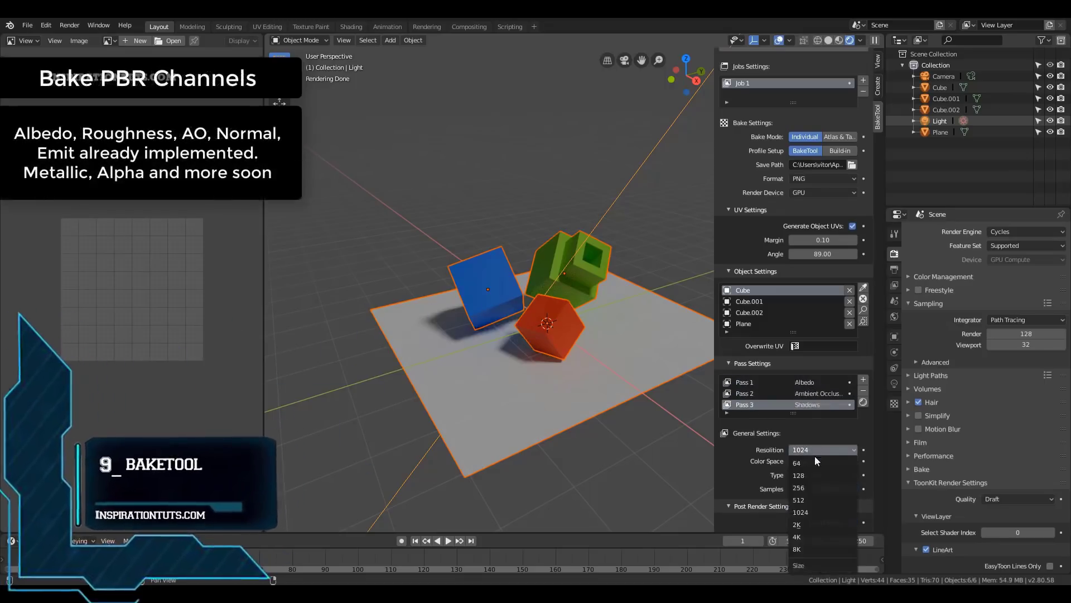
# Set the Shadows bake pass's resolution to 256 and select the Albedo pass.
pyautogui.click(799, 487)
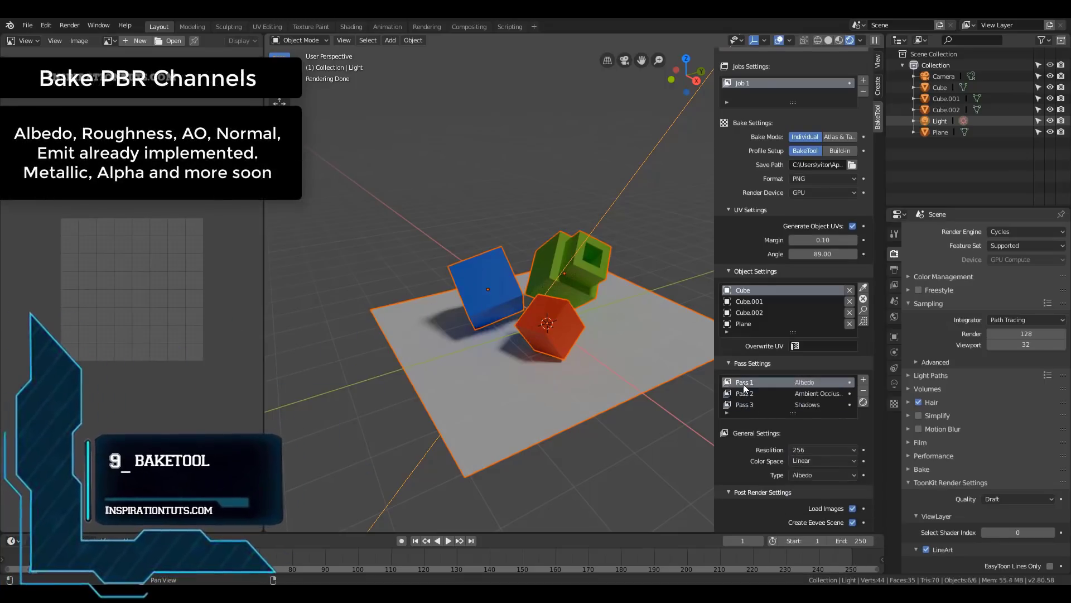
pyautogui.scroll(-1, 759, 424)
pyautogui.click(754, 369)
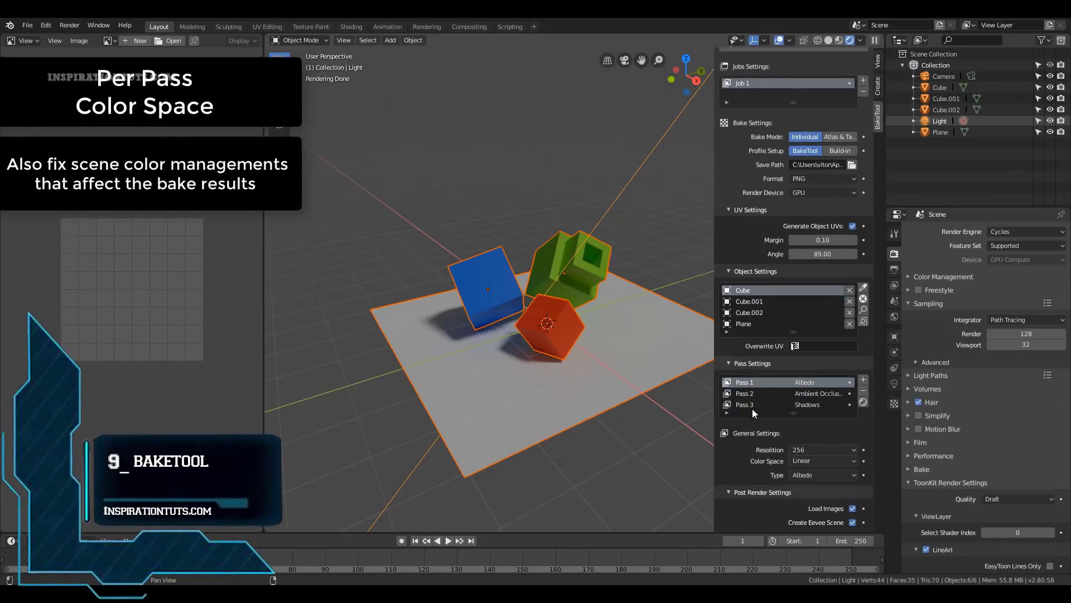
pyautogui.scroll(2, 753, 408)
pyautogui.scroll(-2, 775, 391)
pyautogui.scroll(2, 813, 483)
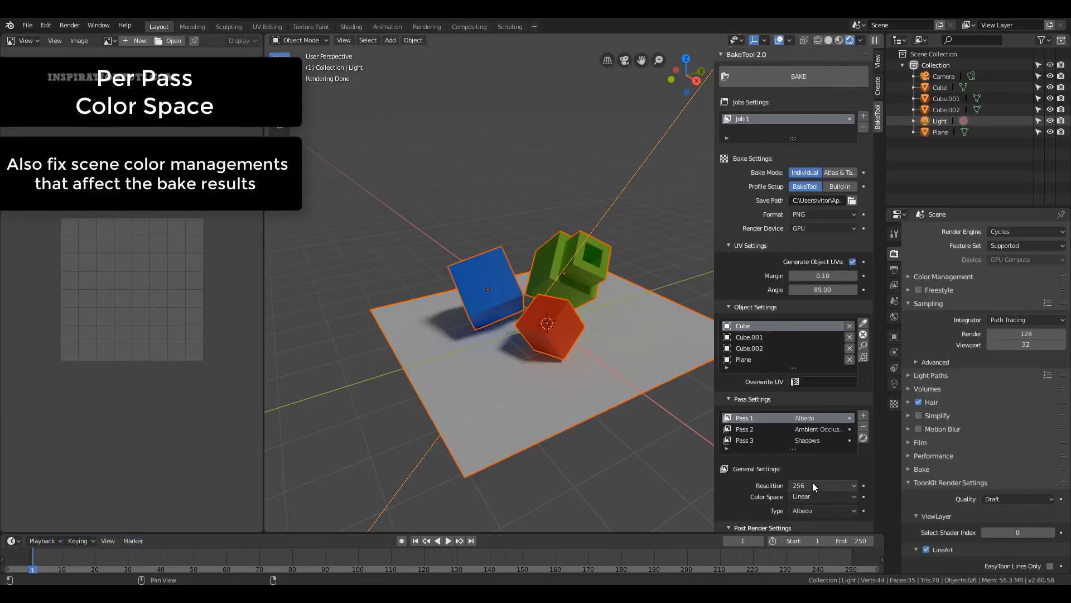
# Deselect the objects, set the bake's render device to CPU and start baking.
pyautogui.click(657, 184)
pyautogui.moveTo(631, 237); pyautogui.dragTo(576, 268, button='middle')
pyautogui.click(809, 253)
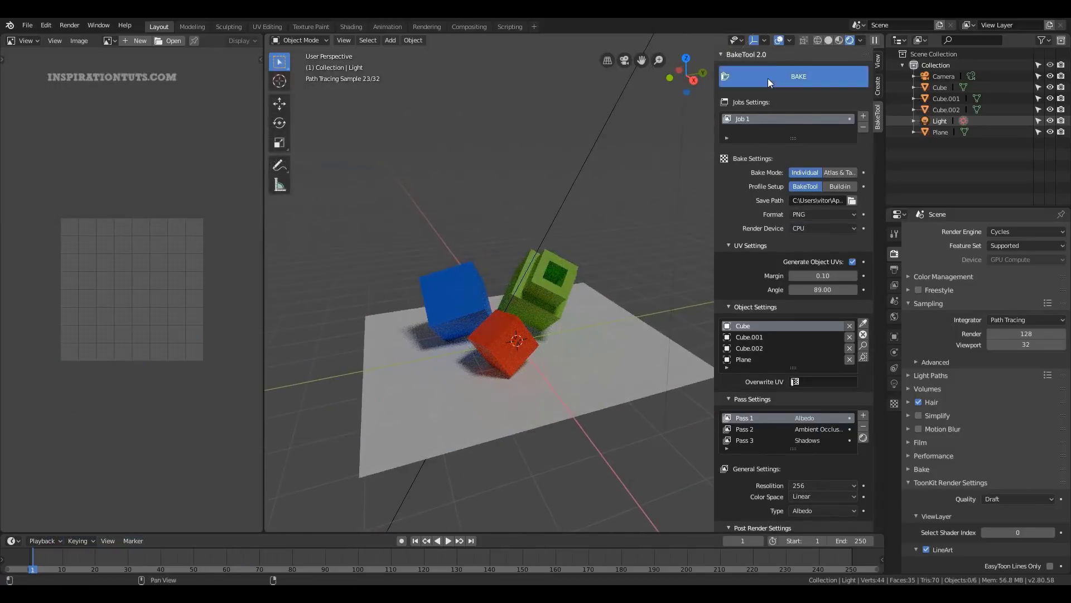
pyautogui.click(768, 77)
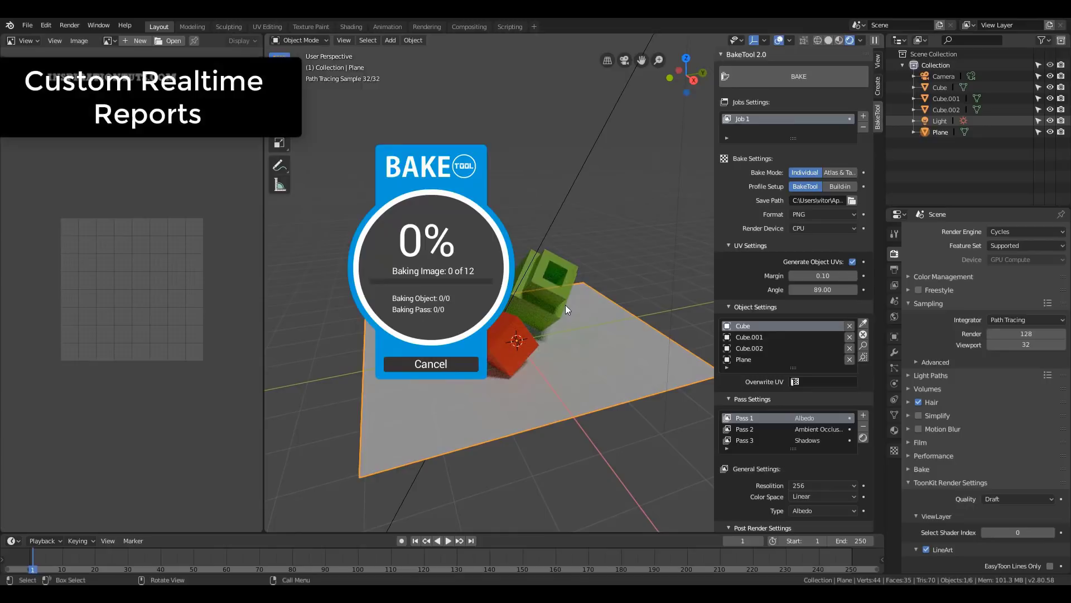
# Hide the viewport's sidebar and move the bake progress display down, clear of the cubes.
pyautogui.moveTo(565, 305); pyautogui.dragTo(642, 363, button='middle')
pyautogui.press('n')
pyautogui.scroll(-4, 630, 346)
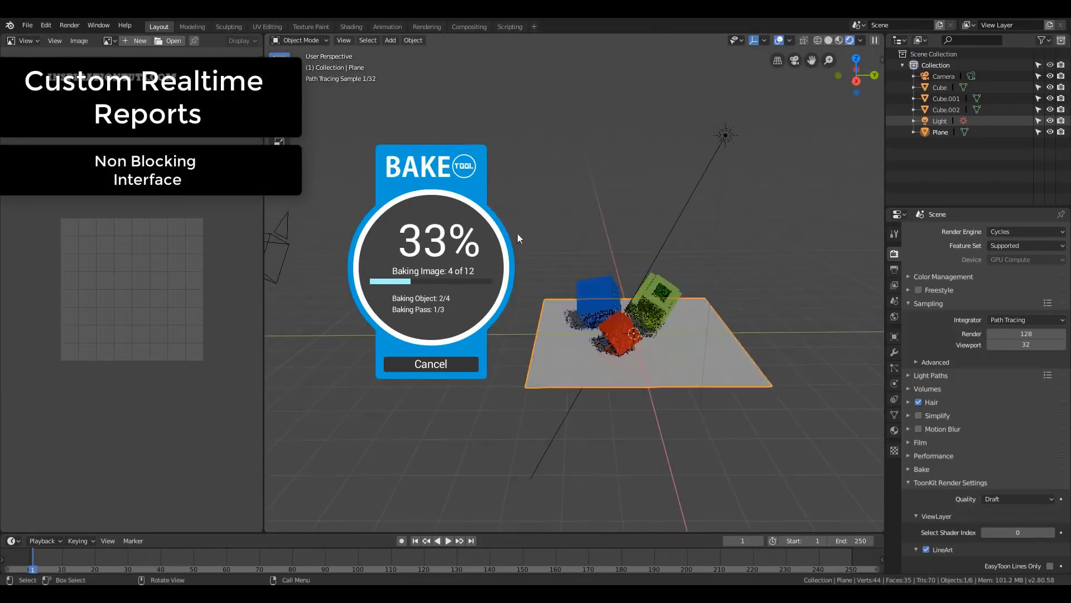
pyautogui.moveTo(413, 188); pyautogui.dragTo(332, 330)
pyautogui.scroll(4, 519, 273)
pyautogui.moveTo(519, 273)
pyautogui.mouseDown(button='middle')
pyautogui.moveTo(576, 250)
pyautogui.moveTo(623, 260)
pyautogui.moveTo(517, 303)
pyautogui.moveTo(615, 300)
pyautogui.moveTo(584, 347)
pyautogui.moveTo(617, 330)
pyautogui.moveTo(572, 339)
pyautogui.moveTo(511, 214)
pyautogui.mouseUp(button='middle')
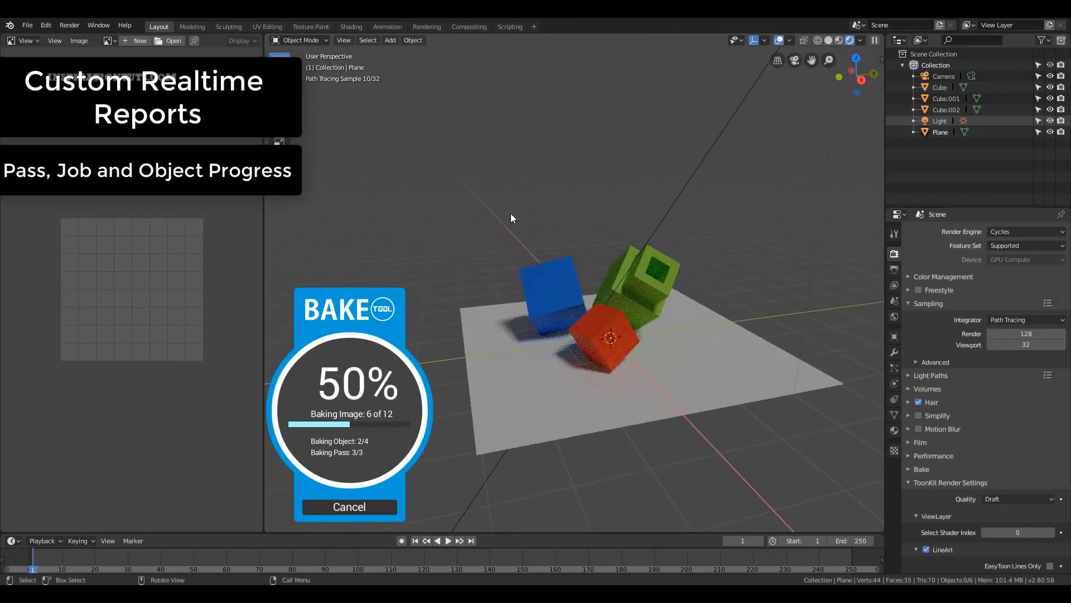
# Switch the viewport to LookDev shading and show the baked Ambient Occlusion pass on the result objects.
pyautogui.click(840, 40)
pyautogui.moveTo(575, 245)
pyautogui.mouseDown(button='middle')
pyautogui.moveTo(616, 249)
pyautogui.moveTo(640, 269)
pyautogui.moveTo(706, 263)
pyautogui.mouseUp(button='middle')
pyautogui.click(882, 59)
pyautogui.scroll(-2, 781, 335)
pyautogui.click(745, 392)
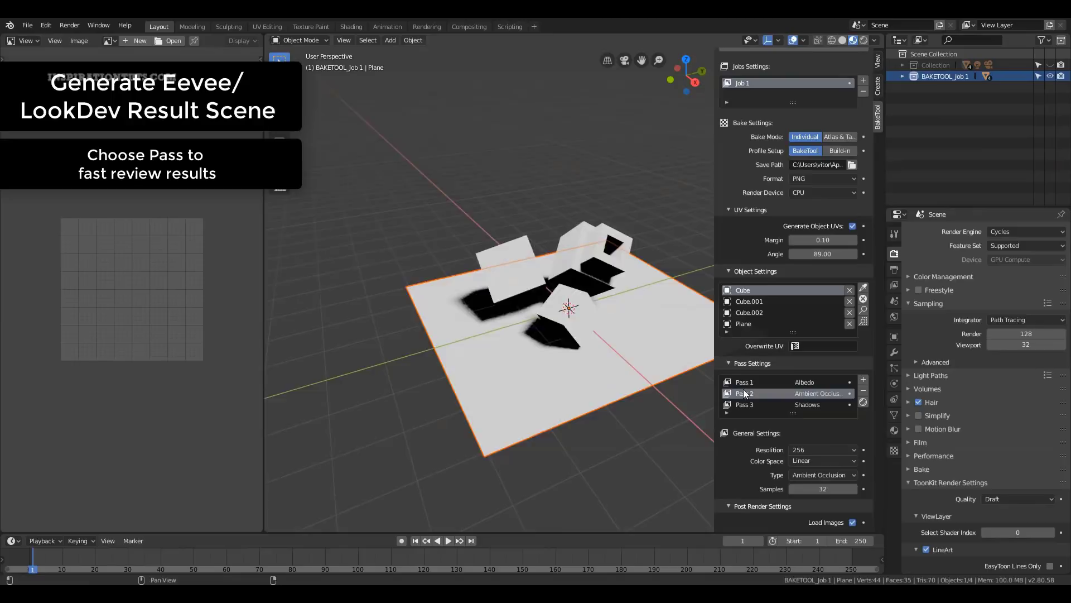
pyautogui.moveTo(663, 300); pyautogui.dragTo(682, 295, button='middle')
pyautogui.scroll(2, 682, 296)
pyautogui.click(864, 403)
# Preview the baked Shadows pass and the Albedo pass on the result objects, and clear the selection.
pyautogui.click(753, 404)
pyautogui.click(866, 404)
pyautogui.moveTo(672, 335); pyautogui.dragTo(656, 307, button='middle')
pyautogui.click(750, 383)
pyautogui.click(864, 403)
pyautogui.hotkey('alt', 'a')
pyautogui.scroll(2, 658, 329)
# Compare the Shadows, Ambient Occlusion and Albedo bake results by showing each pass in turn on the cubes and plane.
pyautogui.click(759, 405)
pyautogui.click(864, 404)
pyautogui.click(751, 393)
pyautogui.click(864, 403)
pyautogui.click(759, 382)
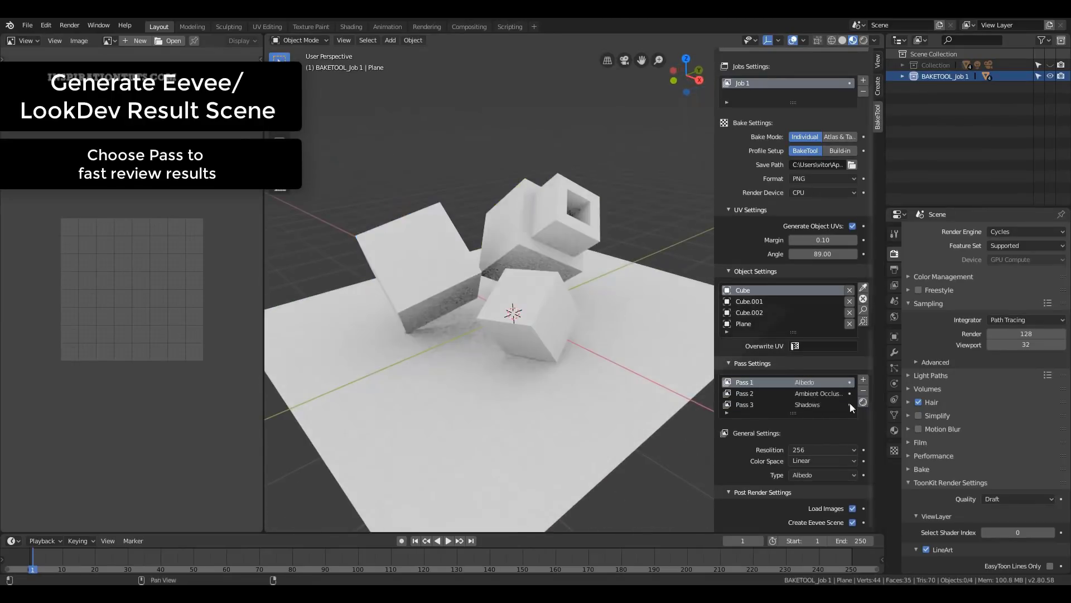
pyautogui.click(864, 403)
pyautogui.click(452, 269)
pyautogui.moveTo(447, 273); pyautogui.dragTo(466, 270, button='middle')
pyautogui.click(357, 297)
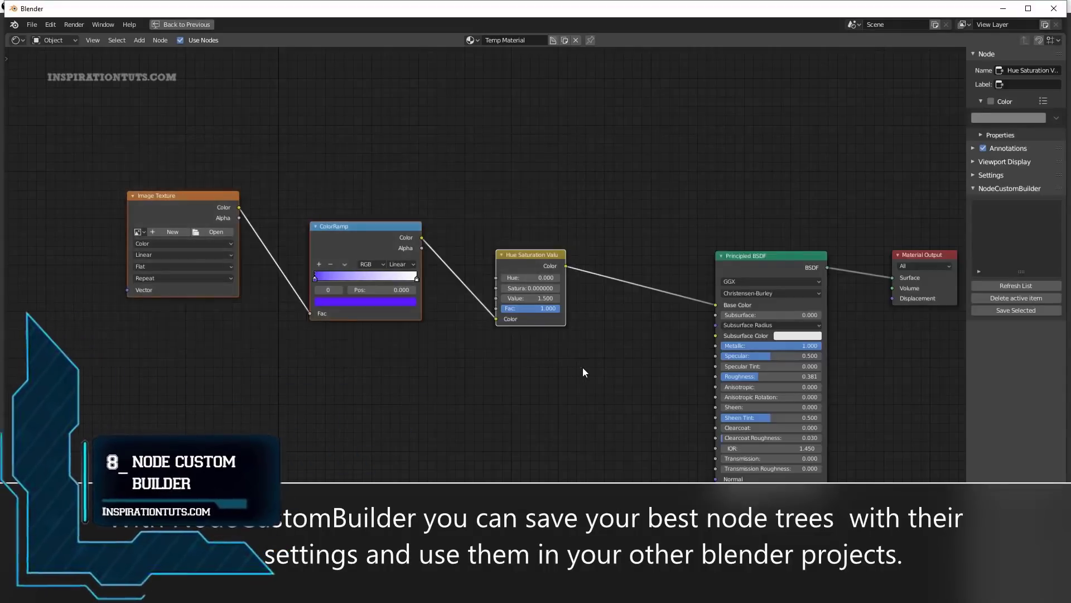
# Save the selected Image Texture, ColorRamp and Hue Saturation Value nodes as a NodeCustomBuilder preset named image line.
pyautogui.click(986, 310)
pyautogui.write('image line')
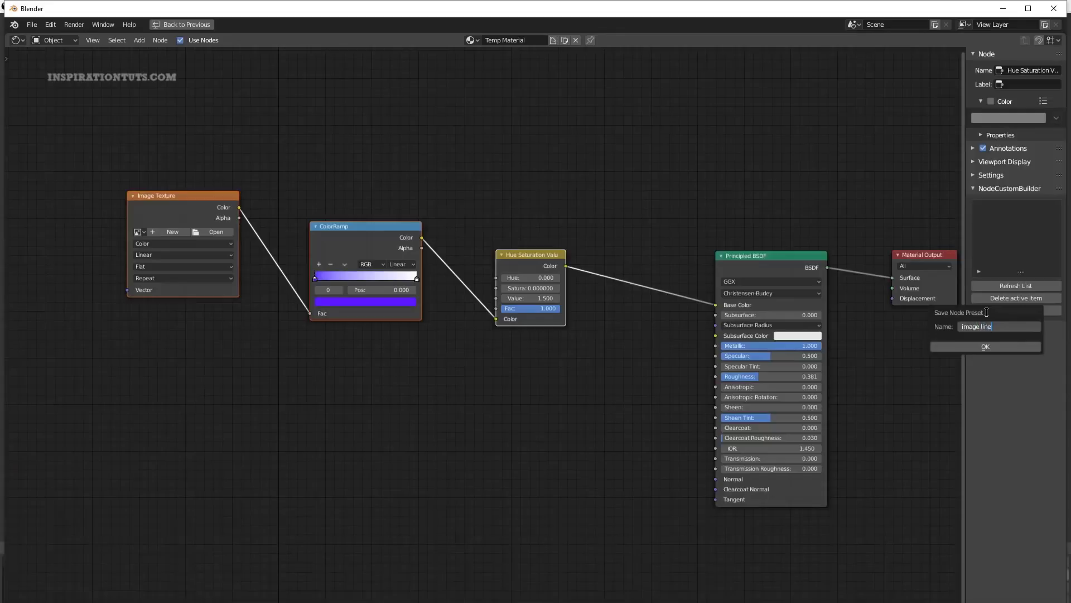
pyautogui.click(985, 347)
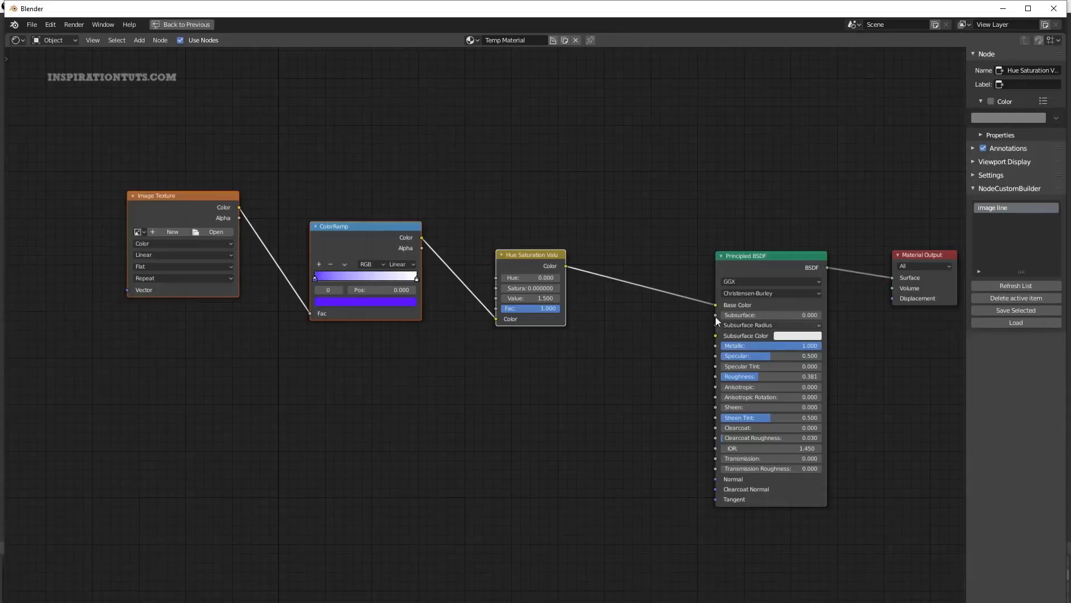
# Delete the Image Texture, ColorRamp and Hue Saturation Value nodes and load the image line preset.
pyautogui.scroll(-1, 715, 317)
pyautogui.moveTo(146, 157); pyautogui.dragTo(568, 350)
pyautogui.press('x')
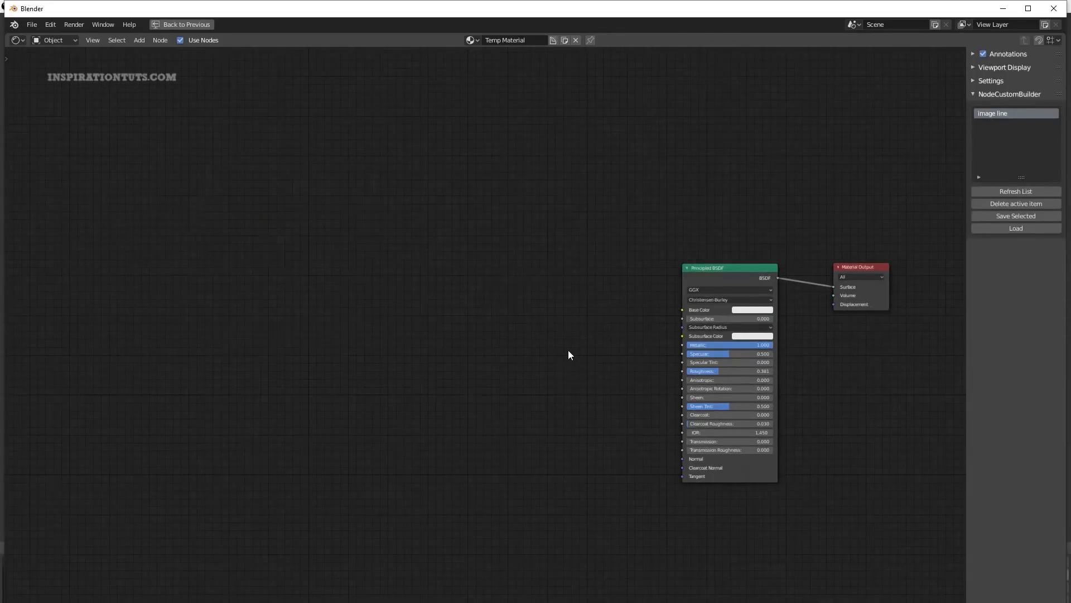
pyautogui.click(1007, 229)
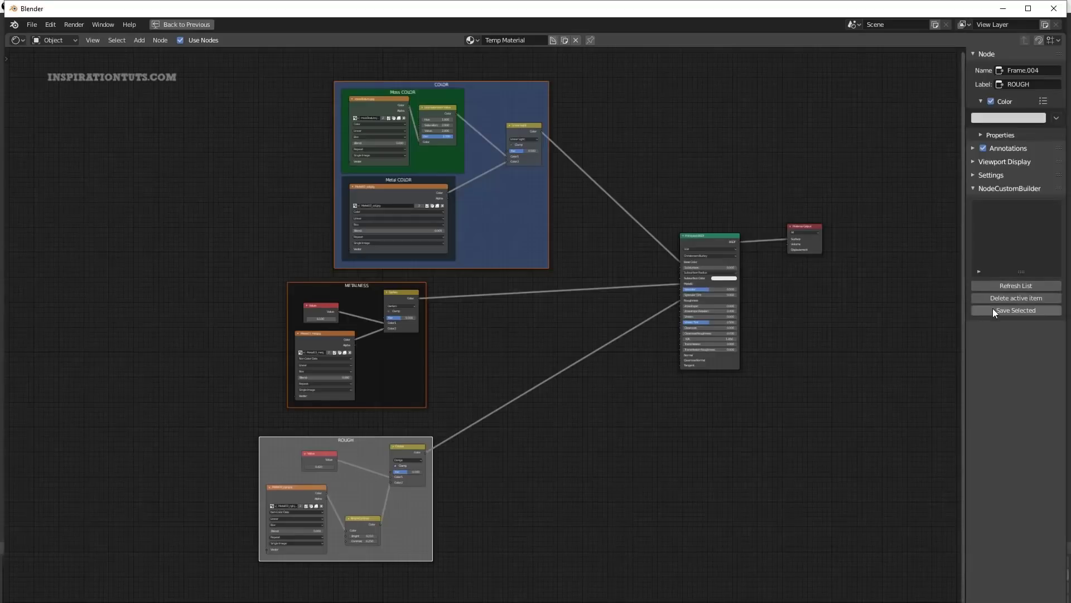
# Save the selected COLOR, METALNESS and ROUGH frames as a node preset named color + metal + rough.
pyautogui.click(992, 309)
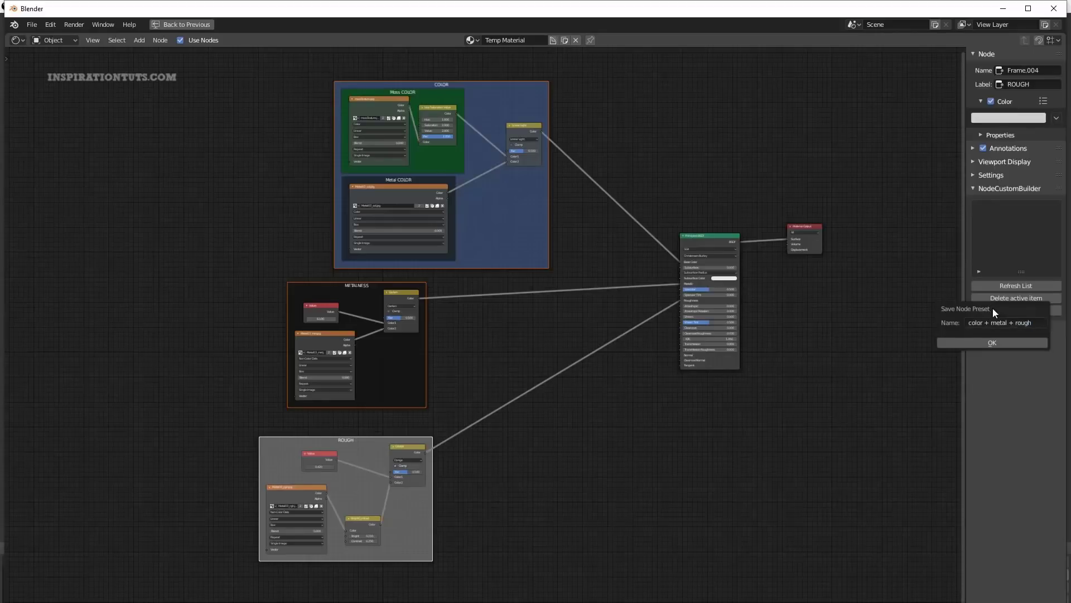
pyautogui.click(995, 342)
# Delete the three framed node groups and load the color + metal + rough preset.
pyautogui.scroll(-1, 270, 151)
pyautogui.moveTo(233, 95); pyautogui.dragTo(575, 540)
pyautogui.press('Delete')
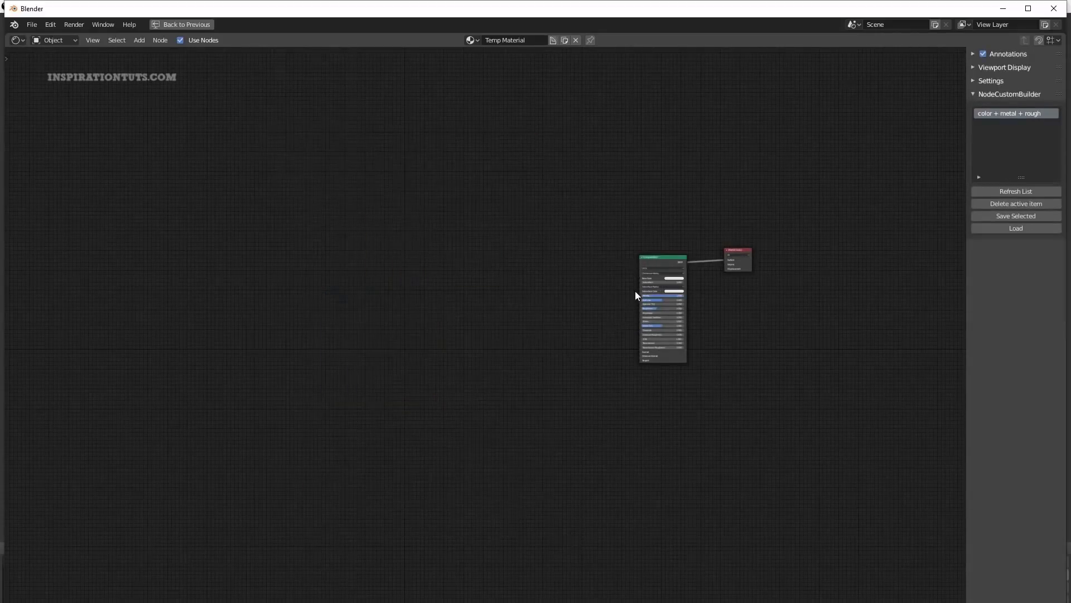
pyautogui.click(1009, 226)
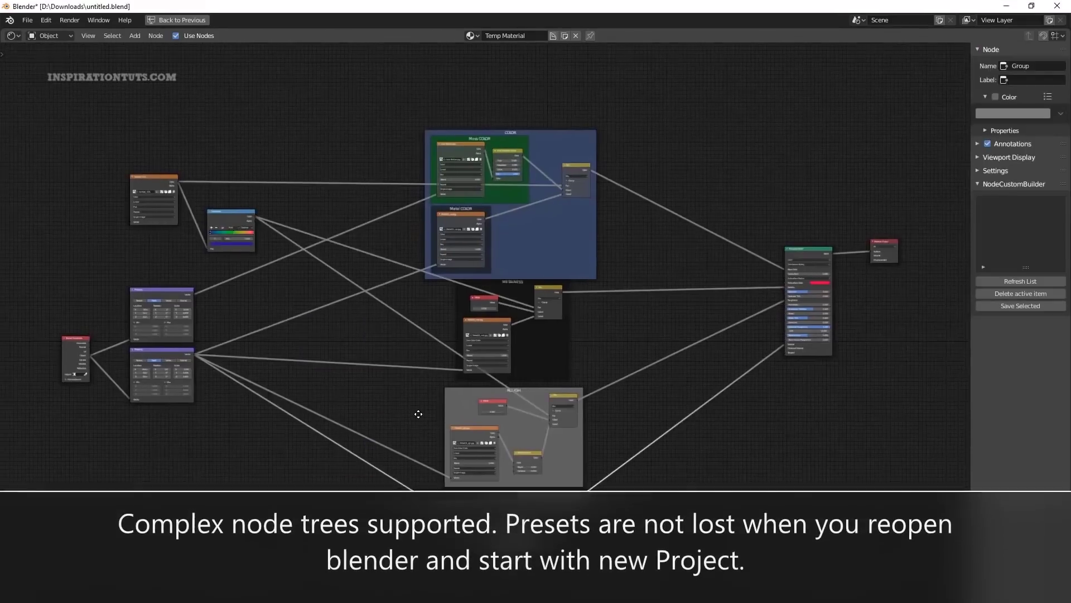
# Select the nodes of the complex material tree that feed the Material Output.
pyautogui.moveTo(418, 414); pyautogui.dragTo(422, 417, button='middle')
pyautogui.moveTo(63, 129); pyautogui.dragTo(844, 480)
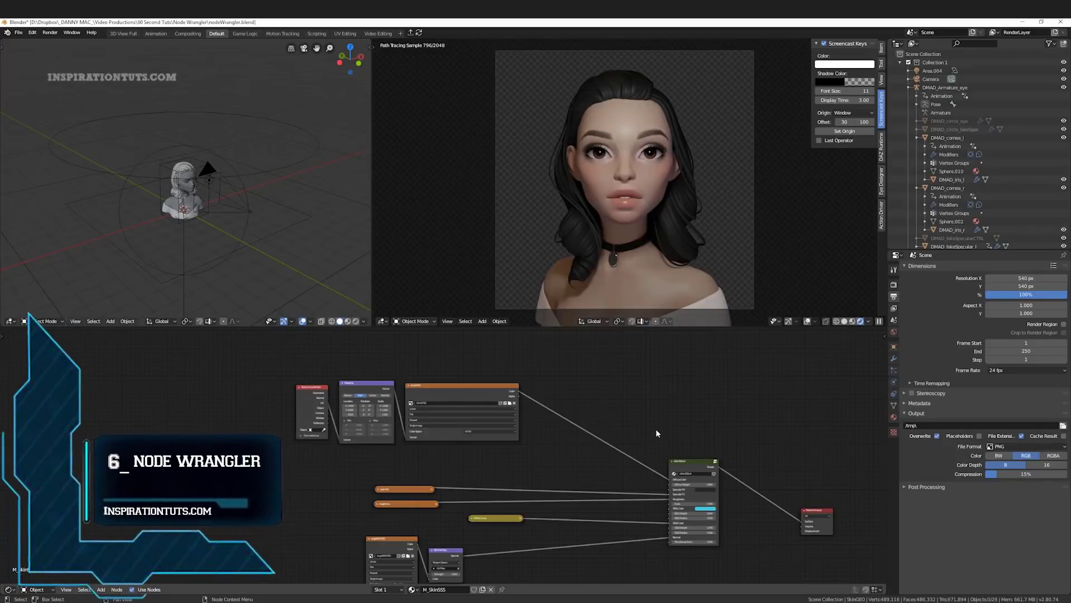
# Search the add-on preferences for node and enable the Node Wrangler add-on.
pyautogui.click(32, 33)
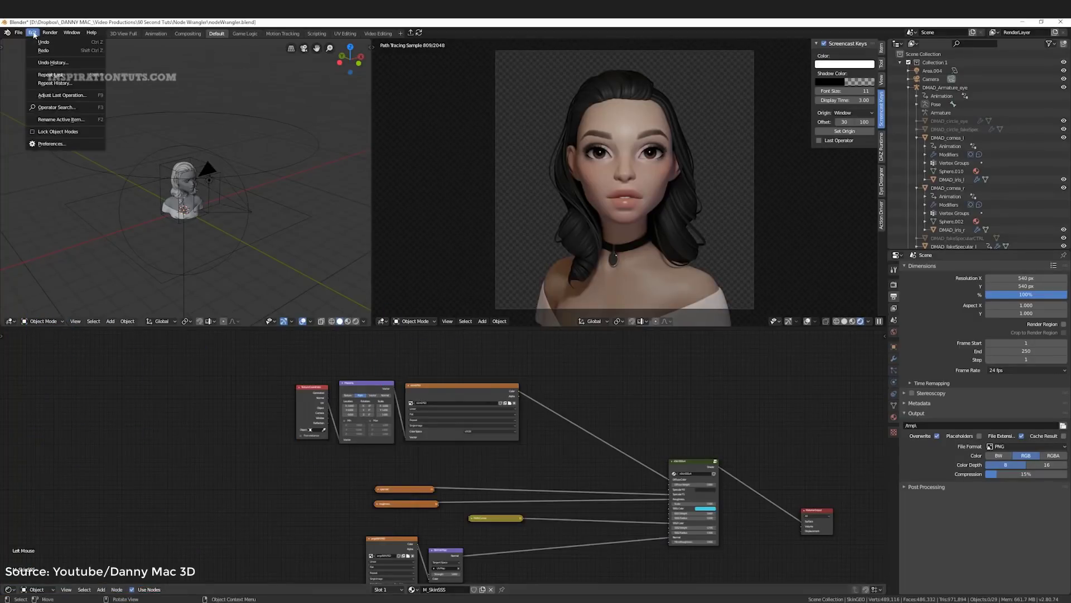
pyautogui.click(47, 143)
pyautogui.click(35, 108)
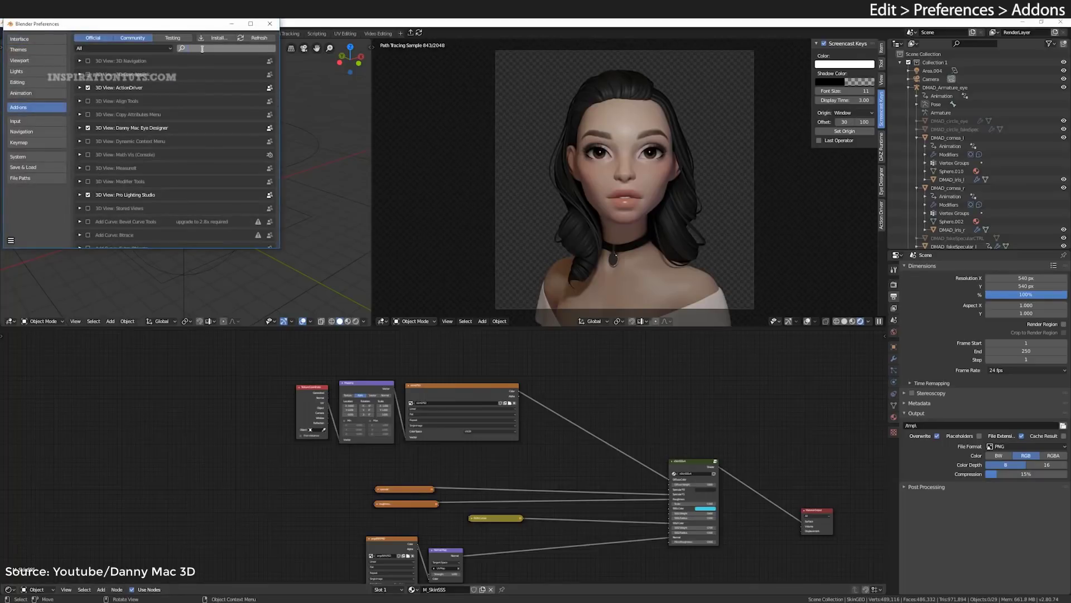
pyautogui.click(202, 49)
pyautogui.write('node')
pyautogui.click(87, 61)
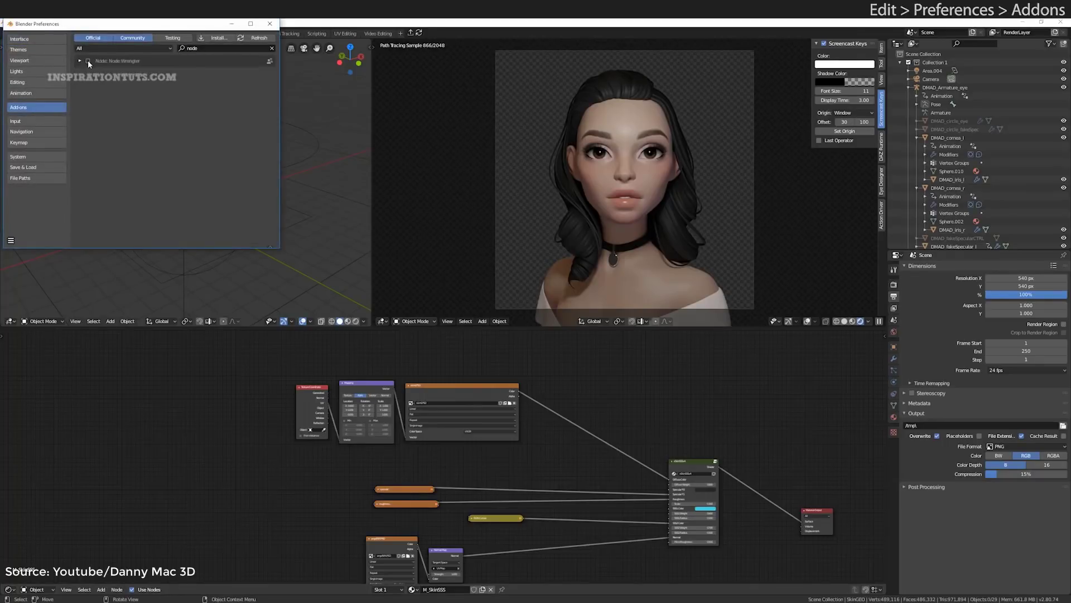
# Expand the Node Wrangler add-on's details, enlarge the preferences window and read through the whole entry.
pyautogui.click(80, 61)
pyautogui.click(246, 180)
pyautogui.moveTo(263, 247); pyautogui.dragTo(238, 542)
pyautogui.scroll(-4, 234, 405)
pyautogui.scroll(-8, 234, 401)
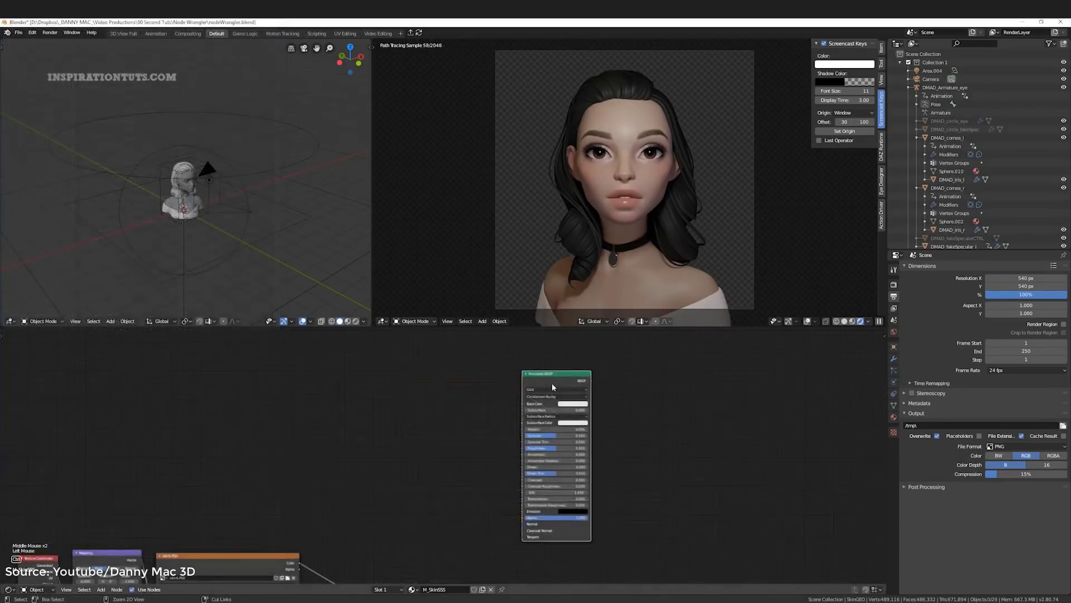
# Add a linked Texture Coordinate, Mapping and Image Texture setup to the Principled BSDF and move it clear of the shader.
pyautogui.hotkey('ctrl', 't')
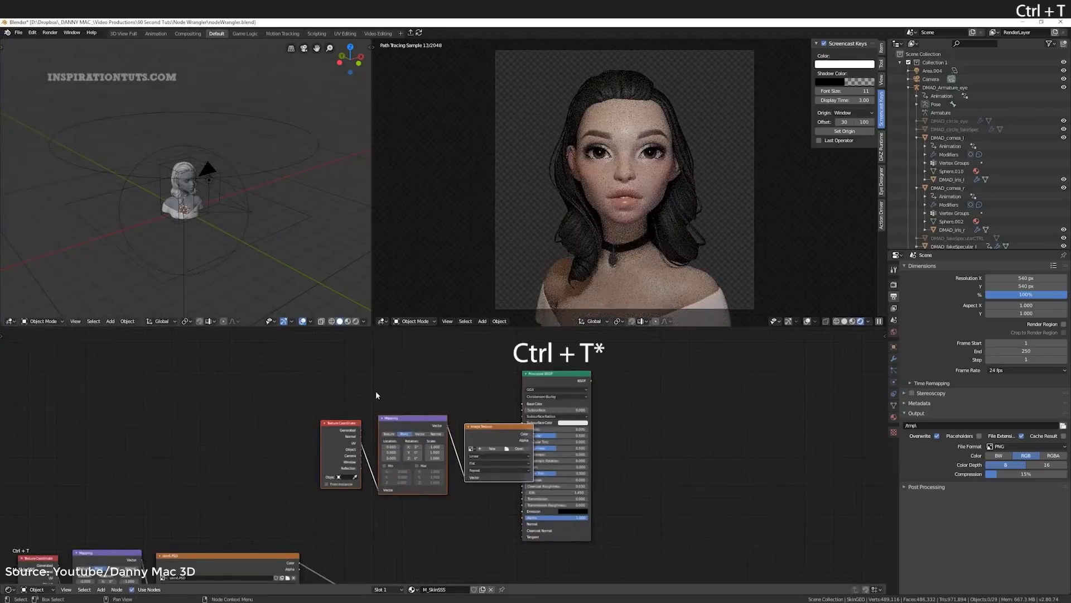
pyautogui.moveTo(334, 381); pyautogui.dragTo(479, 523)
pyautogui.press('g')
pyautogui.click(421, 479)
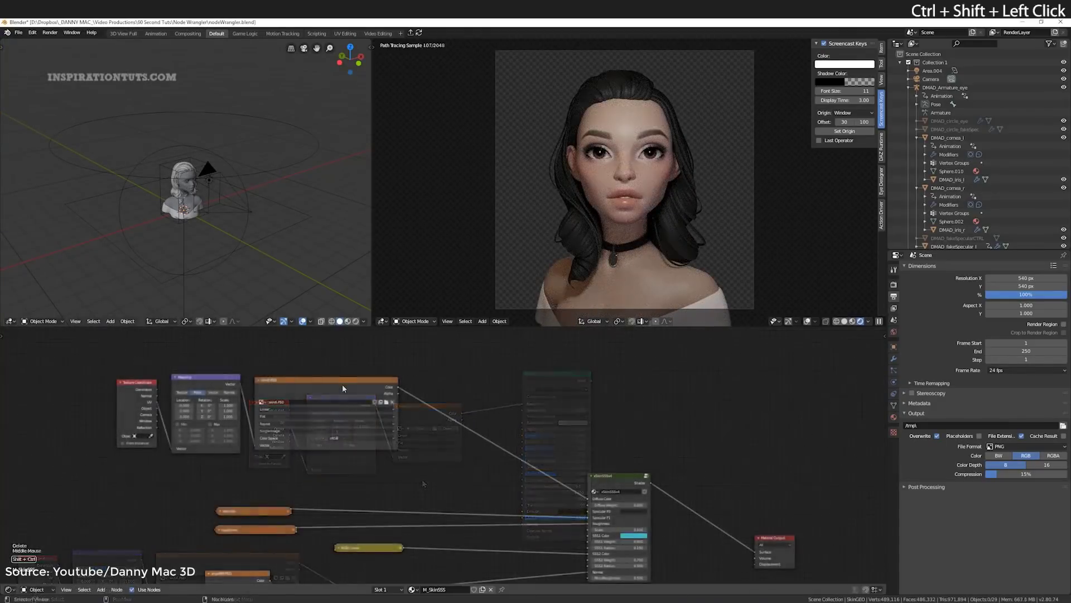
# Preview the skin texture node on the model, followed by the specular texture node.
pyautogui.keyDown('ctrl'); pyautogui.keyDown('shift'); pyautogui.click(342, 386); pyautogui.keyUp('shift'); pyautogui.keyUp('ctrl')
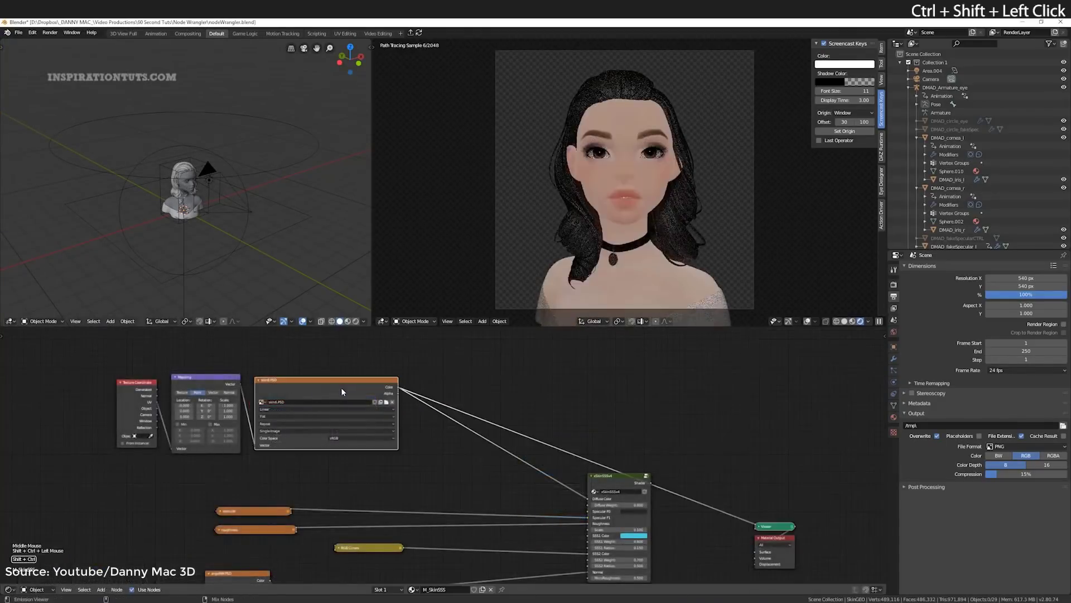
pyautogui.keyDown('ctrl'); pyautogui.keyDown('shift'); pyautogui.click(260, 512); pyautogui.keyUp('shift'); pyautogui.keyUp('ctrl')
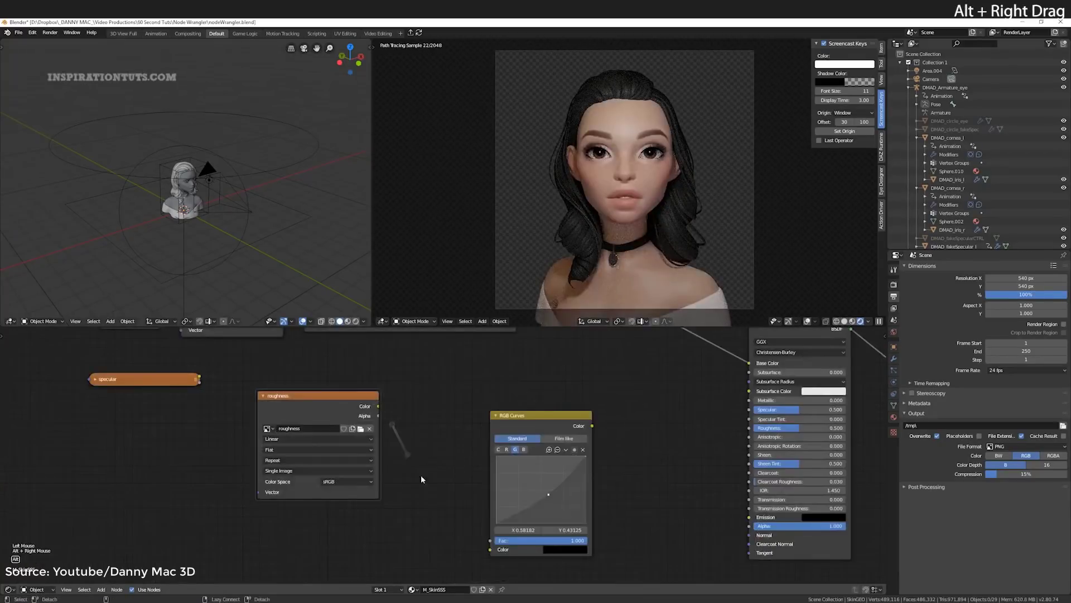
# Link the roughness texture to the RGB Curves node and swap the link repeatedly between its Fac and Color inputs.
pyautogui.keyDown('alt'); pyautogui.moveTo(466, 527); pyautogui.dragTo(467, 527, button='right'); pyautogui.keyUp('alt')
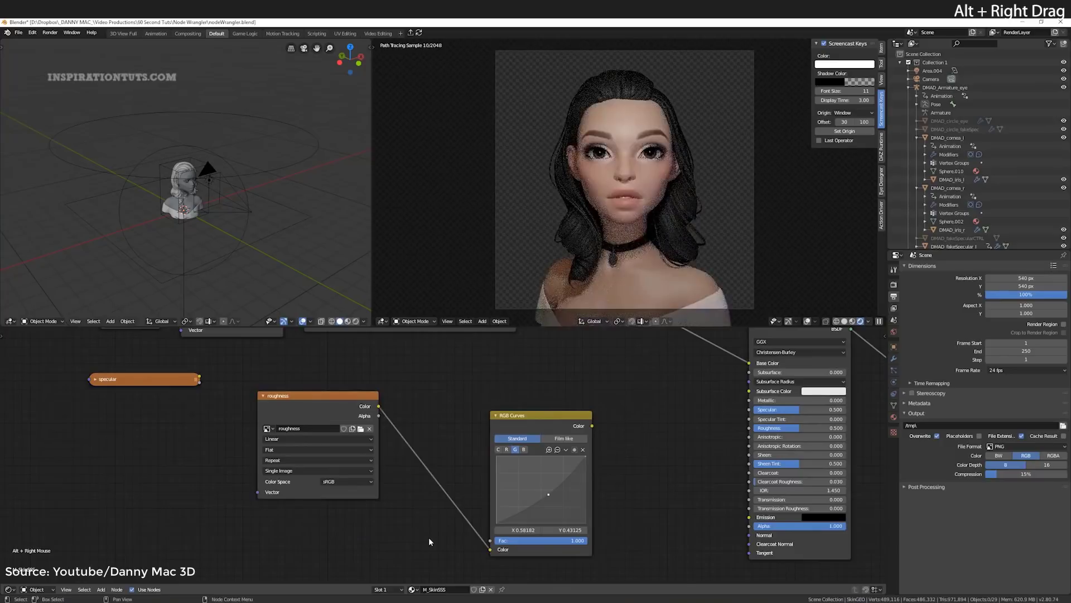
pyautogui.click(507, 428)
pyautogui.hotkey('alt', 's')
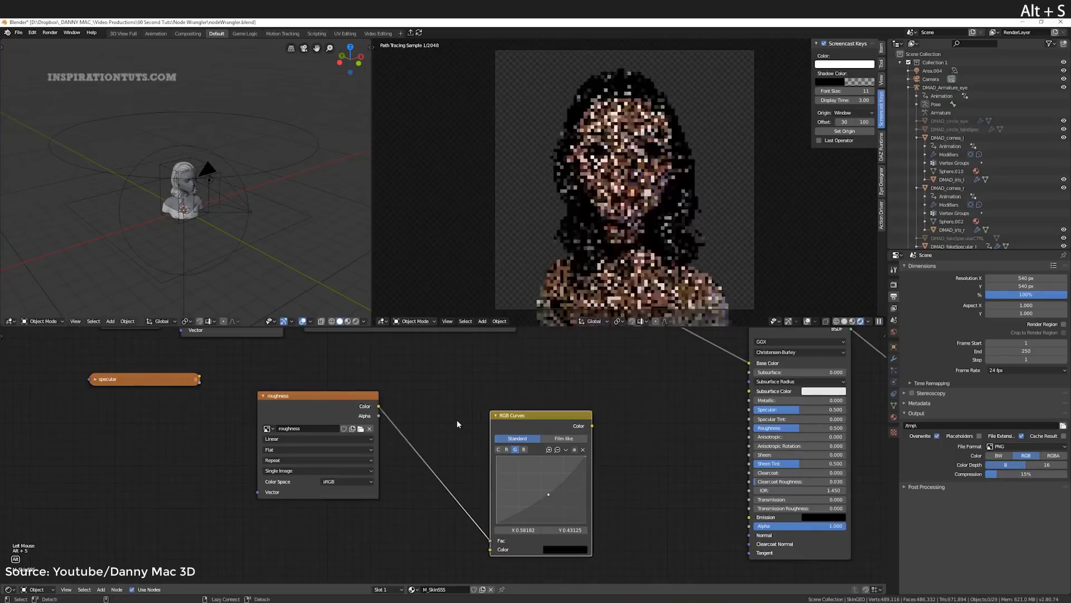
pyautogui.hotkey('alt', 's')
pyautogui.hotkey('alt', 's')
pyautogui.hotkey('alt', 's')
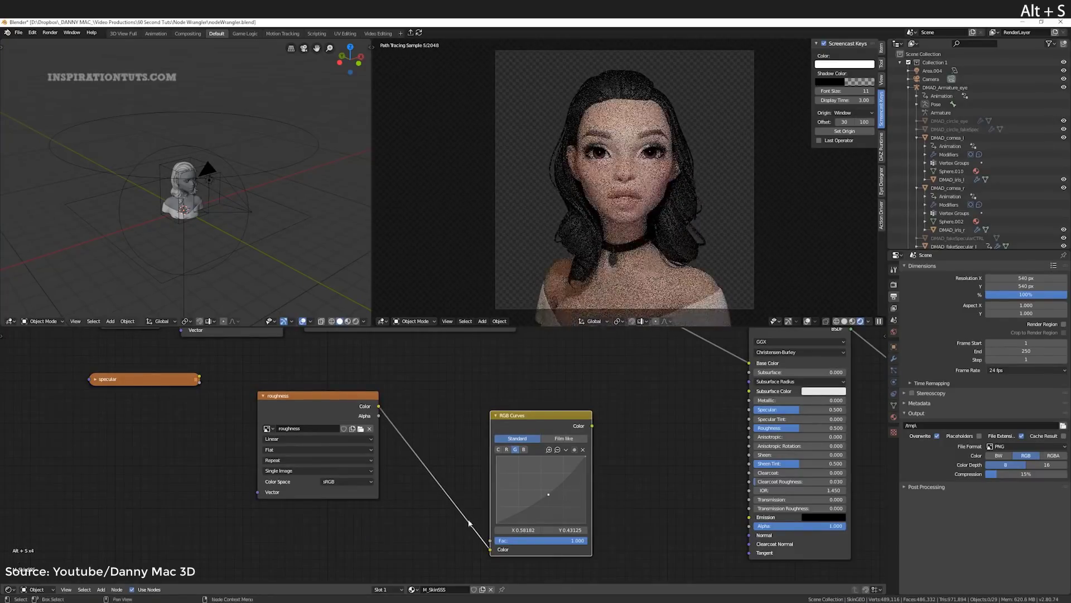
# Cut the link to the RGB Curves node and relink it from the roughness texture, choosing its Color output.
pyautogui.keyDown('ctrl'); pyautogui.moveTo(455, 456); pyautogui.dragTo(444, 521, button='right'); pyautogui.keyUp('ctrl')
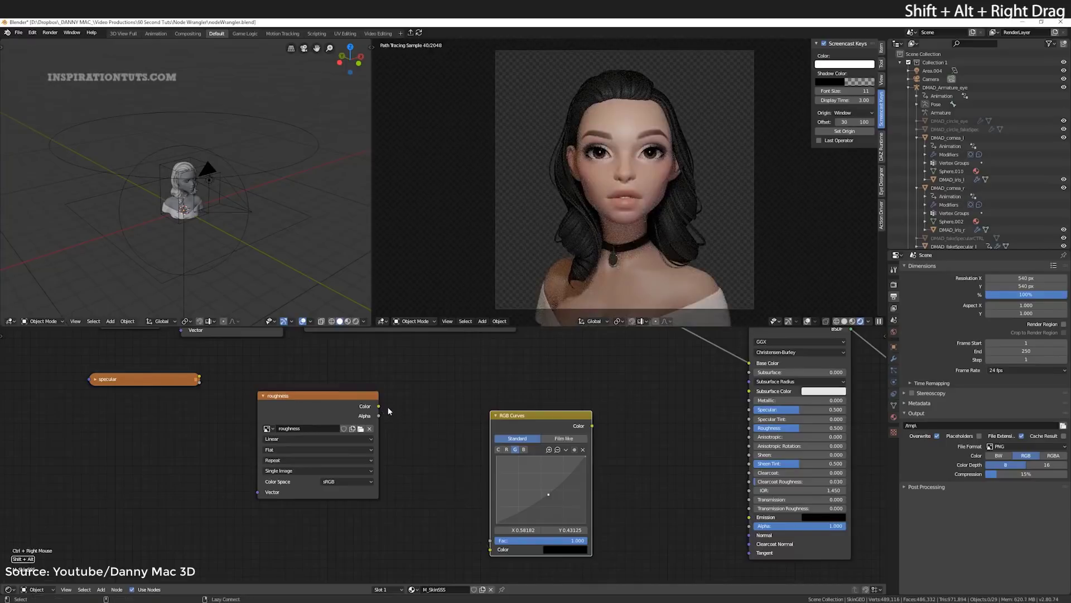
pyautogui.keyDown('alt'); pyautogui.keyDown('shift'); pyautogui.moveTo(388, 411); pyautogui.dragTo(463, 535, button='right'); pyautogui.keyUp('shift'); pyautogui.keyUp('alt')
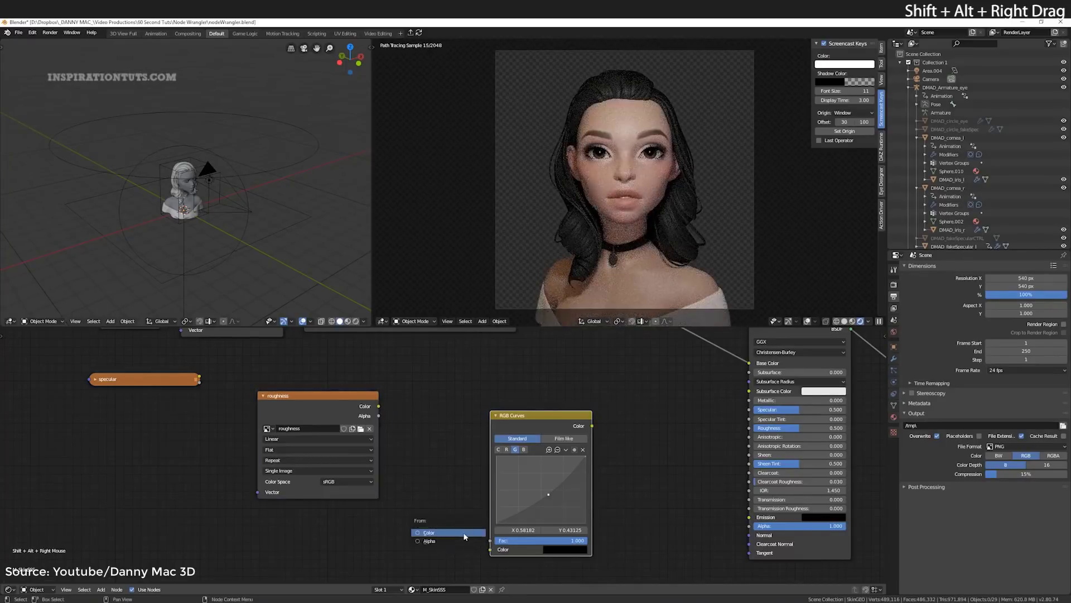
pyautogui.click(461, 535)
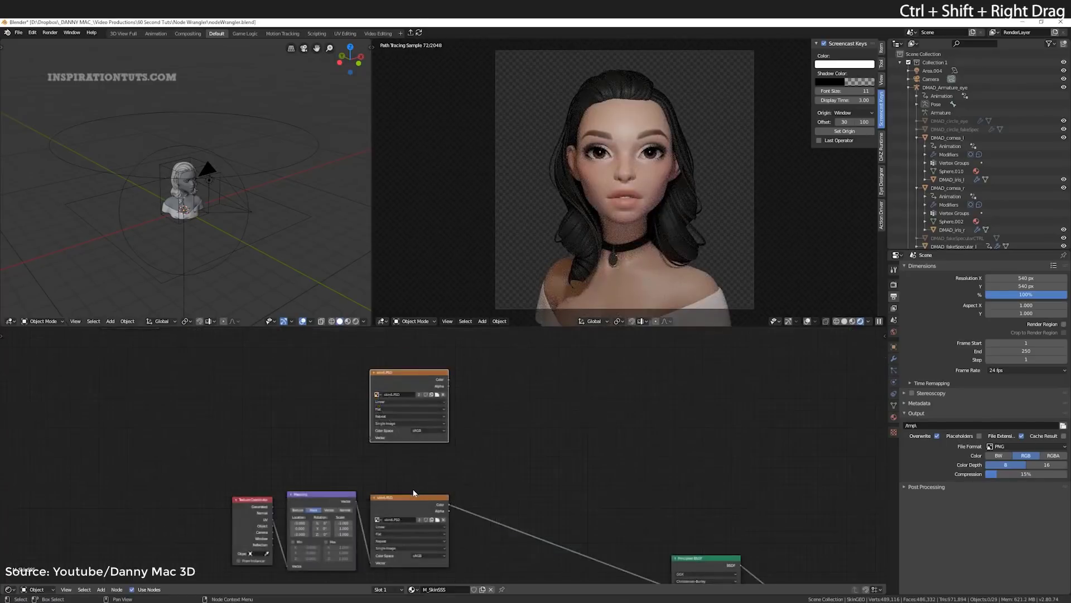
# Merge the two skin6.PSD image textures through a Mix node feeding the Principled BSDF.
pyautogui.keyDown('ctrl'); pyautogui.keyDown('shift'); pyautogui.moveTo(409, 451); pyautogui.dragTo(410, 453, button='right'); pyautogui.keyUp('shift'); pyautogui.keyUp('ctrl')
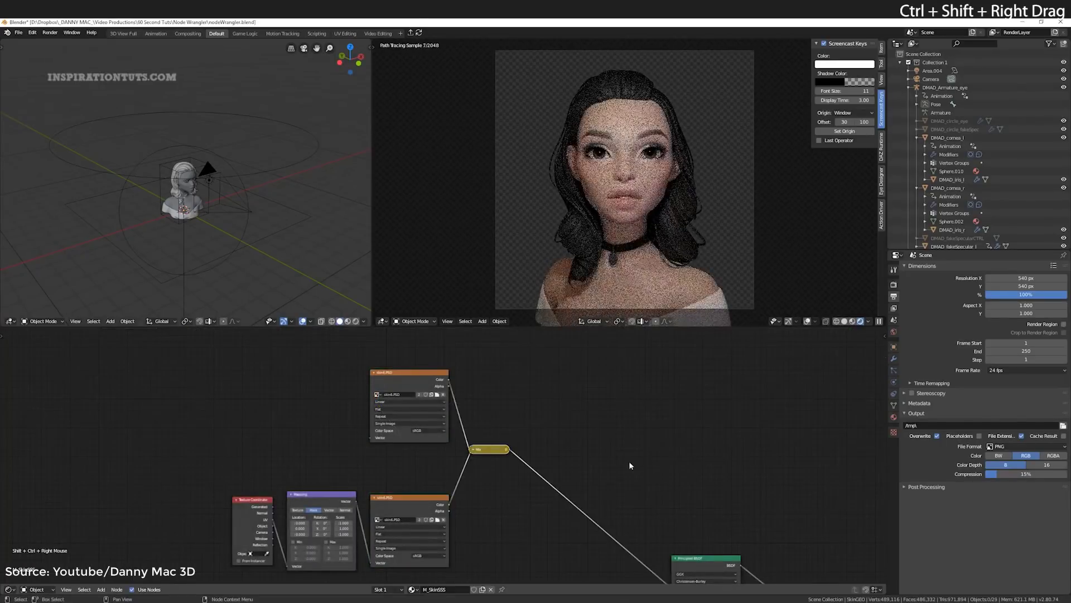
pyautogui.moveTo(628, 461); pyautogui.dragTo(613, 441, button='middle')
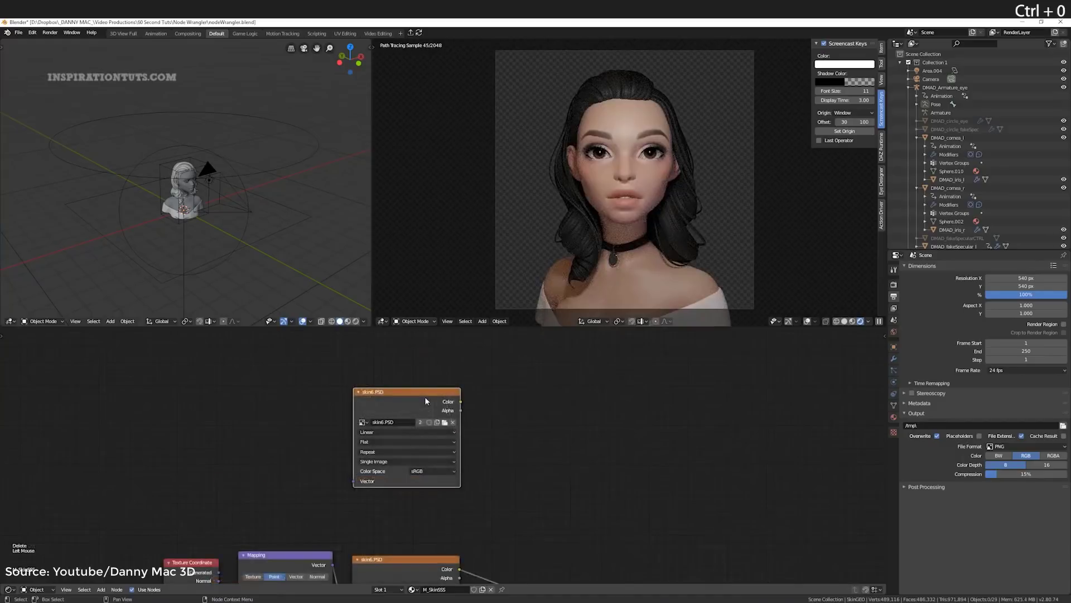
# Add a mix node after the skin6.PSD texture and switch the Difference node's type to Principled BSDF.
pyautogui.hotkey('ctrl', '0')
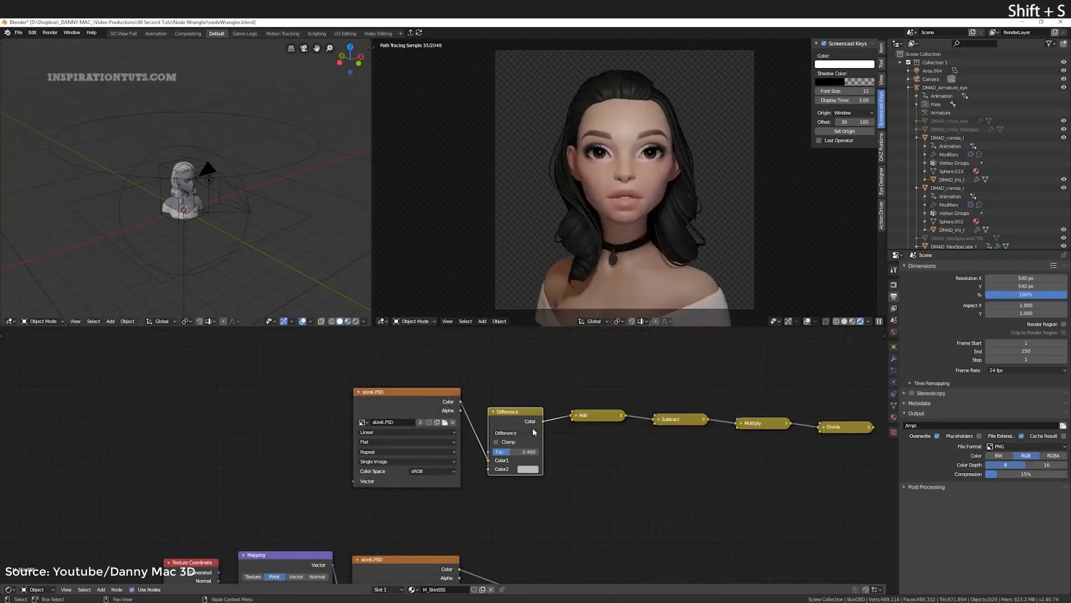
pyautogui.hotkey('shift', 's')
pyautogui.moveTo(519, 423)
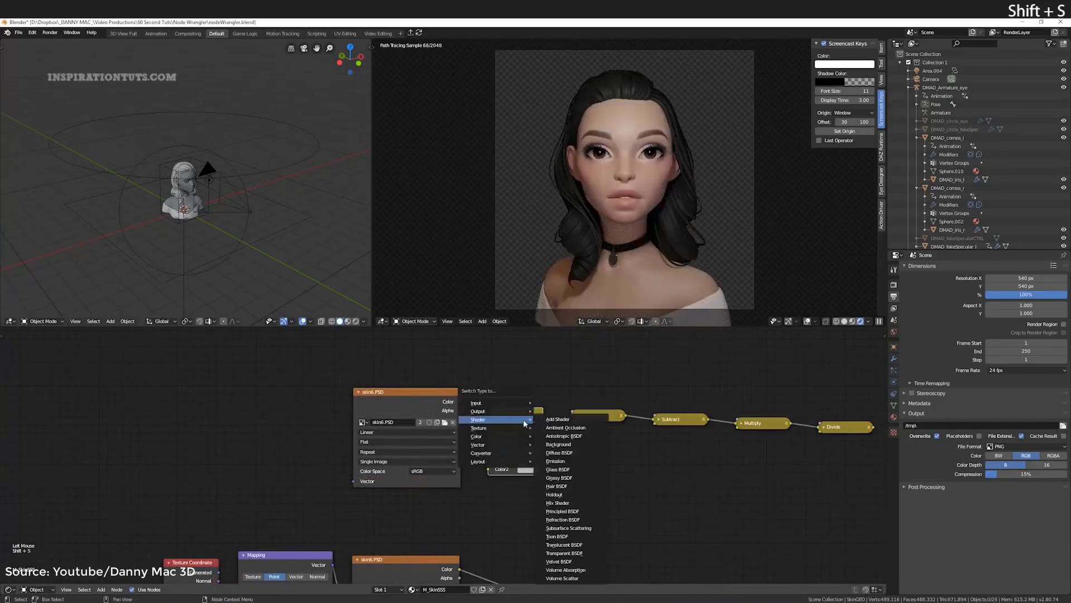
pyautogui.click(565, 508)
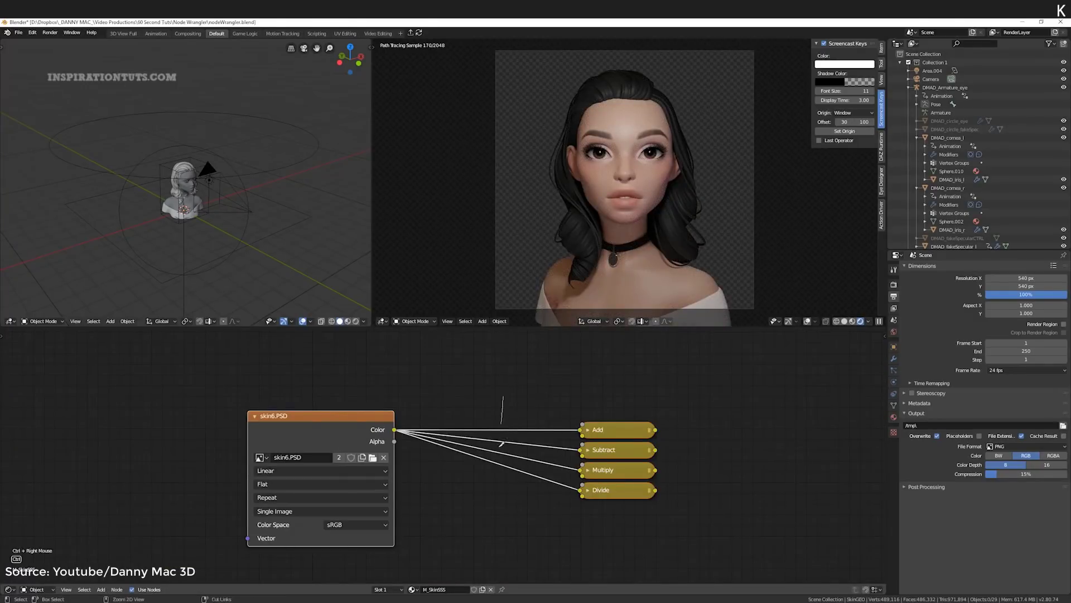
# Cut the links from the skin6.PSD texture to the Add, Subtract, Multiply and Divide nodes and relink them all.
pyautogui.keyDown('ctrl'); pyautogui.moveTo(501, 443); pyautogui.dragTo(509, 533, button='right'); pyautogui.keyUp('ctrl')
pyautogui.press('k')
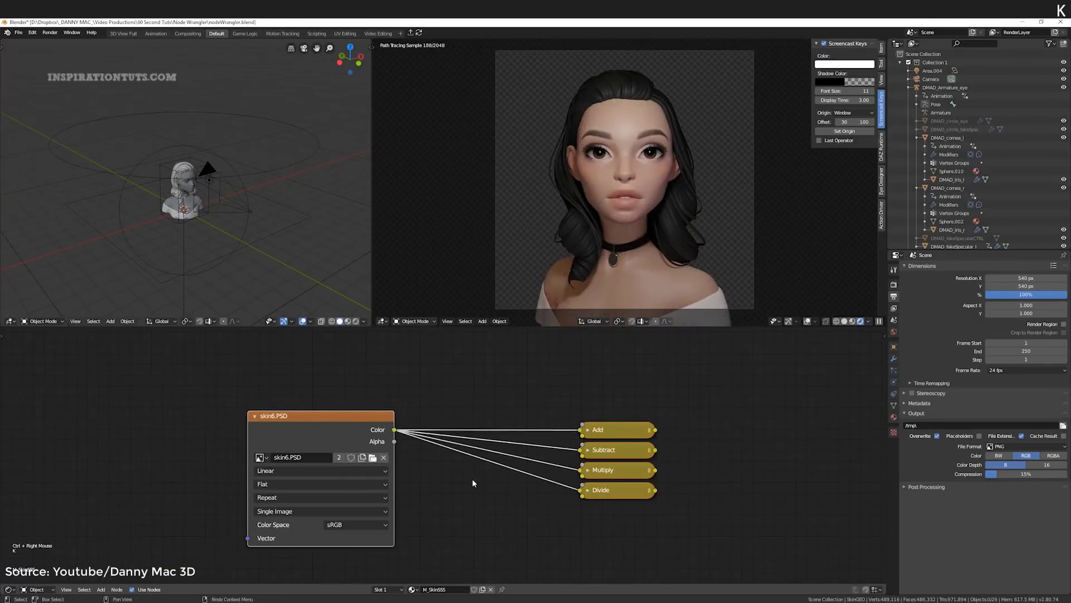
# Enclose the skin6.PSD texture and its Add, Subtract, Multiply and Divide nodes in one frame.
pyautogui.hotkey('shift', 'p')
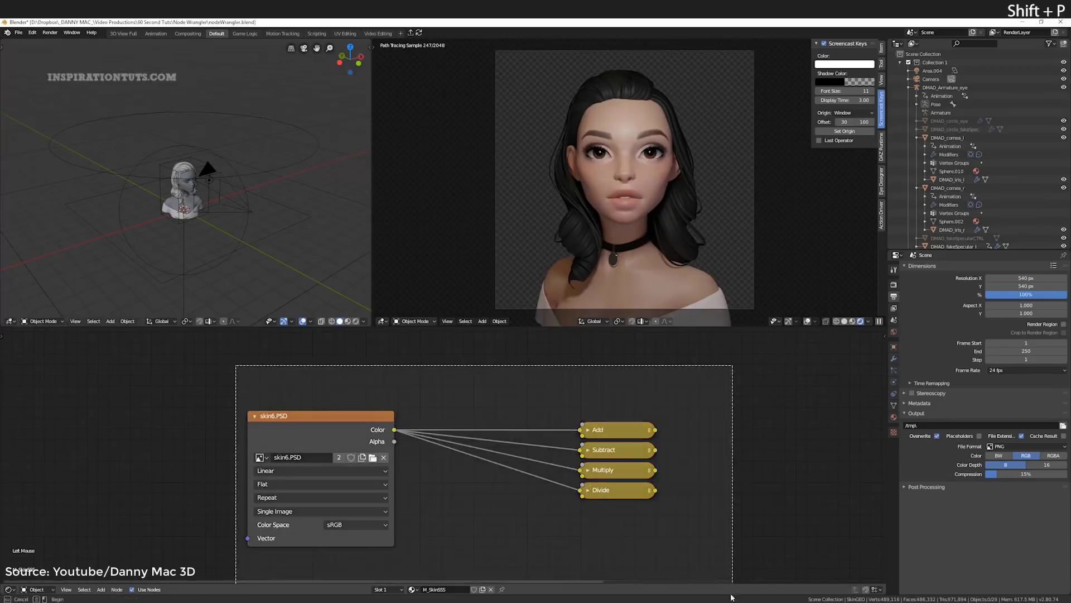
pyautogui.click(634, 495)
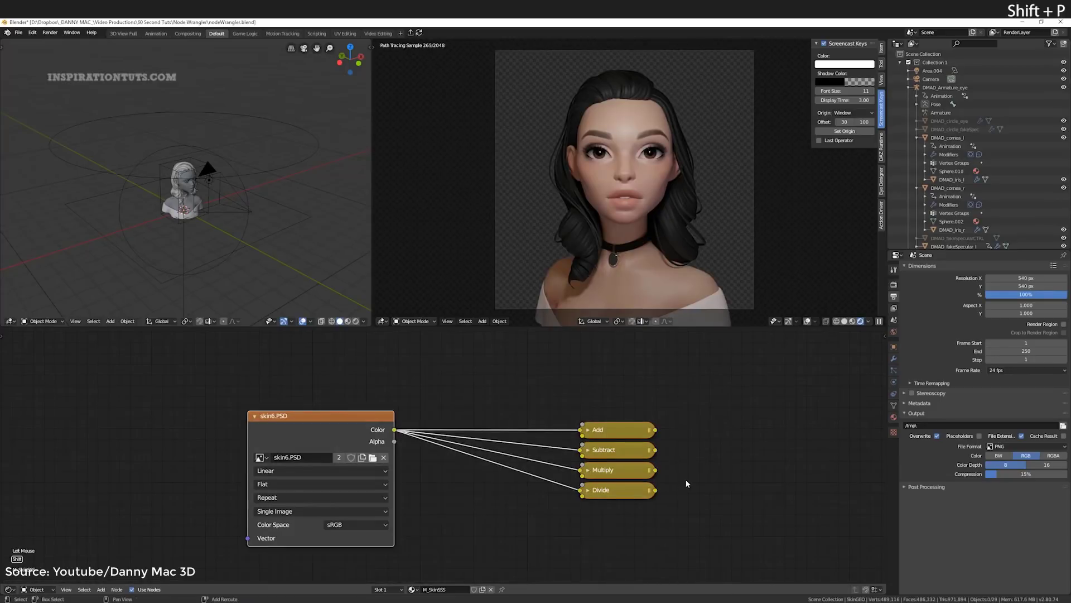
pyautogui.hotkey('shift', 'p')
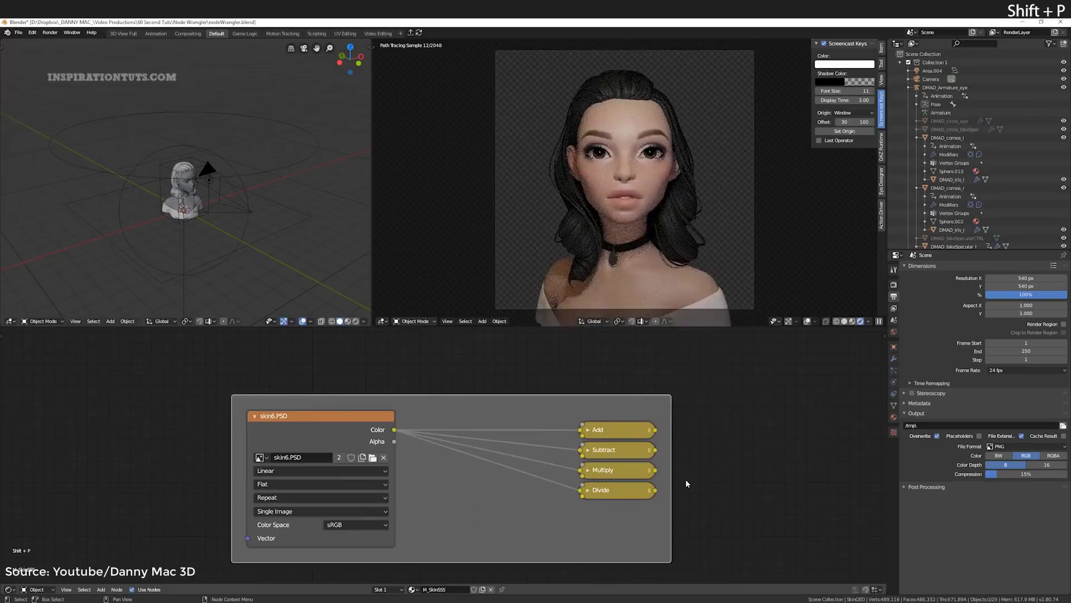
pyautogui.press('Return')
pyautogui.click(780, 504)
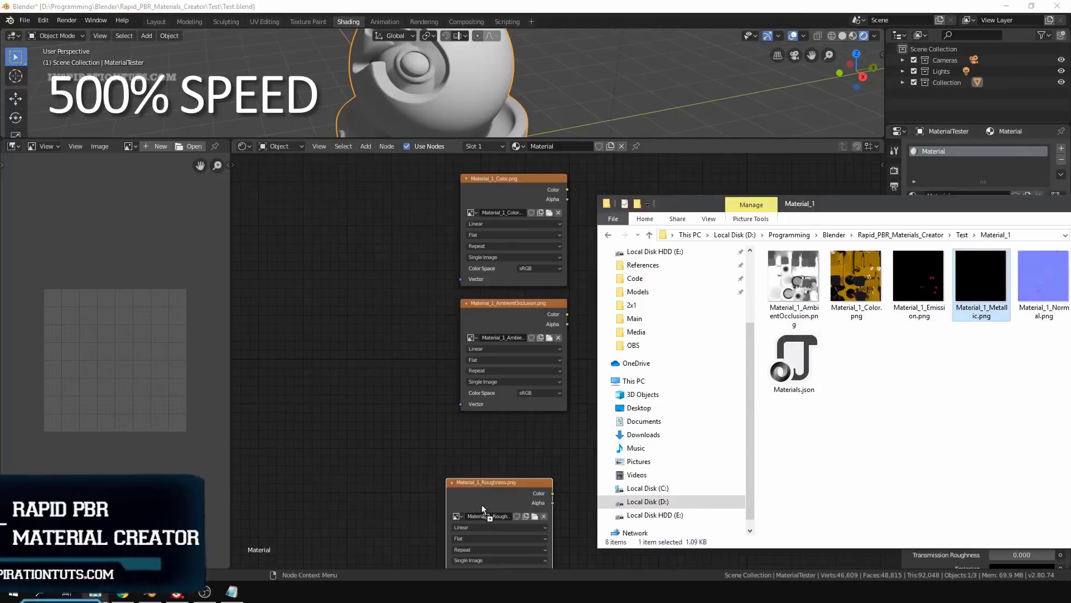
# Bring Material_1_Metallic.png, Material_1_Emission.png and Material_1_Normal.png from the folder into the node tree as image textures.
pyautogui.moveTo(482, 509); pyautogui.dragTo(432, 445)
pyautogui.moveTo(918, 277); pyautogui.dragTo(325, 446)
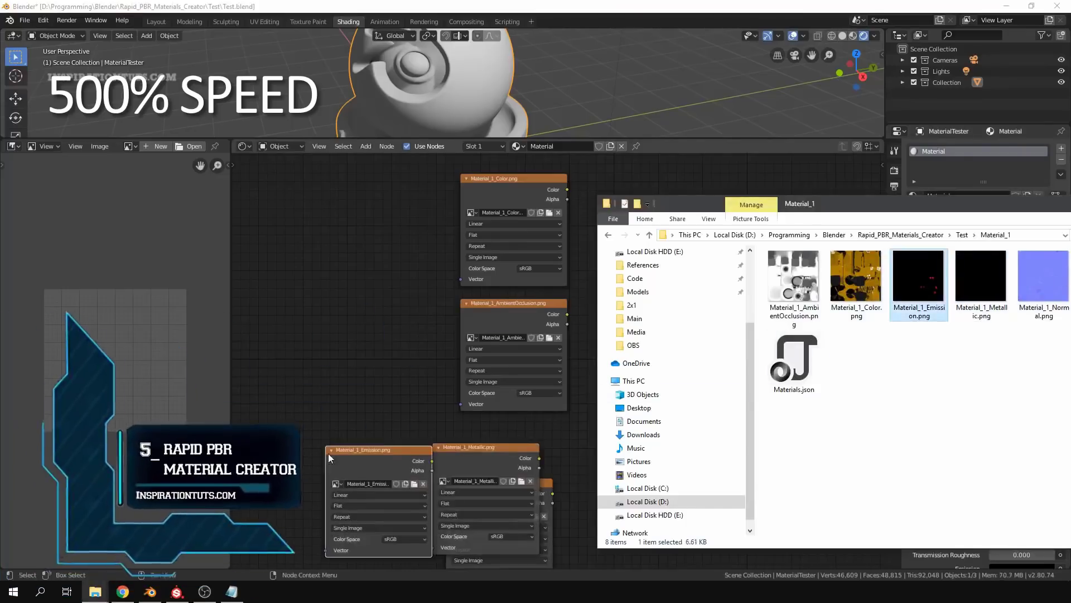
pyautogui.moveTo(1044, 277); pyautogui.dragTo(276, 478)
# Add a Mix node between the image textures and the Principled BSDF.
pyautogui.click(363, 368)
pyautogui.scroll(3, 634, 263)
pyautogui.moveTo(634, 263); pyautogui.dragTo(587, 266, button='middle')
pyautogui.hotkey('shift', 'a')
pyautogui.click(587, 267)
pyautogui.click(595, 204)
# Link the color texture to Color2, ambient occlusion to Fac and the Mix output to Base Color, and make Color1 black.
pyautogui.moveTo(501, 174); pyautogui.dragTo(595, 292)
pyautogui.moveTo(502, 332); pyautogui.dragTo(595, 268)
pyautogui.moveTo(673, 224); pyautogui.dragTo(734, 285)
pyautogui.click(662, 281)
pyautogui.moveTo(736, 151); pyautogui.dragTo(736, 198)
# Set the ambient occlusion, metallic and roughness textures to Non-Color and line the nodes up in one column.
pyautogui.moveTo(490, 467); pyautogui.dragTo(550, 320, button='middle')
pyautogui.click(526, 284)
pyautogui.click(524, 334)
pyautogui.moveTo(480, 352); pyautogui.dragTo(515, 313)
pyautogui.click(526, 426)
pyautogui.click(523, 477)
pyautogui.moveTo(419, 396); pyautogui.dragTo(435, 464)
pyautogui.moveTo(581, 469); pyautogui.dragTo(574, 382, button='middle')
# Place the emission and normal textures beneath the roughness texture and set their color spaces to Non-Color.
pyautogui.moveTo(363, 289); pyautogui.dragTo(512, 512)
pyautogui.click(524, 494)
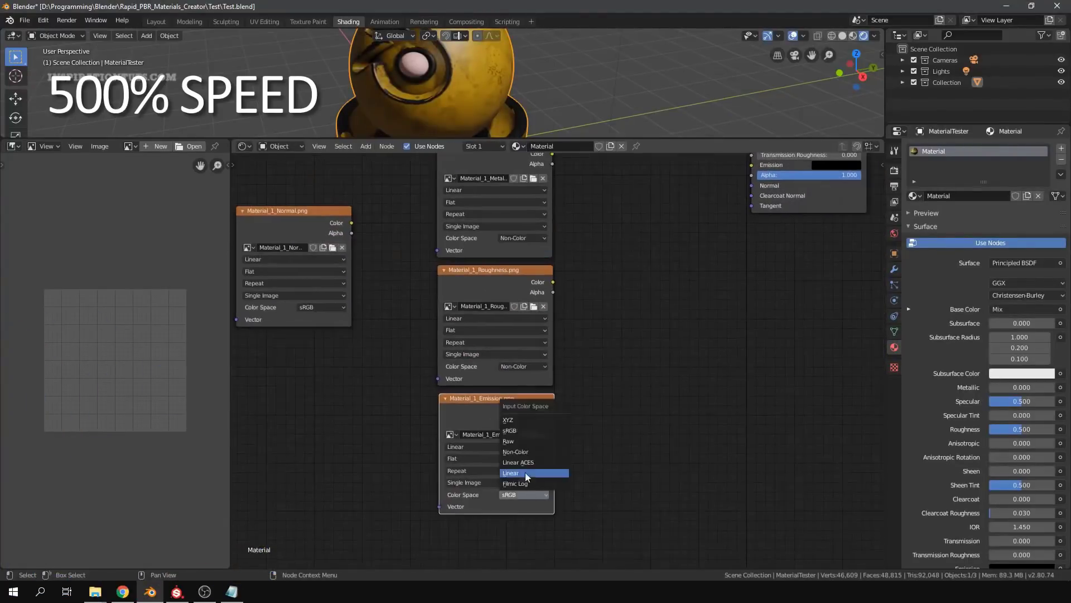
pyautogui.click(523, 452)
pyautogui.moveTo(371, 159); pyautogui.dragTo(533, 404)
pyautogui.click(552, 484)
pyautogui.click(552, 521)
# Add a Normal Map node and link it between the normal texture and the Principled BSDF's Normal input.
pyautogui.hotkey('shift', 'a')
pyautogui.write('normal')
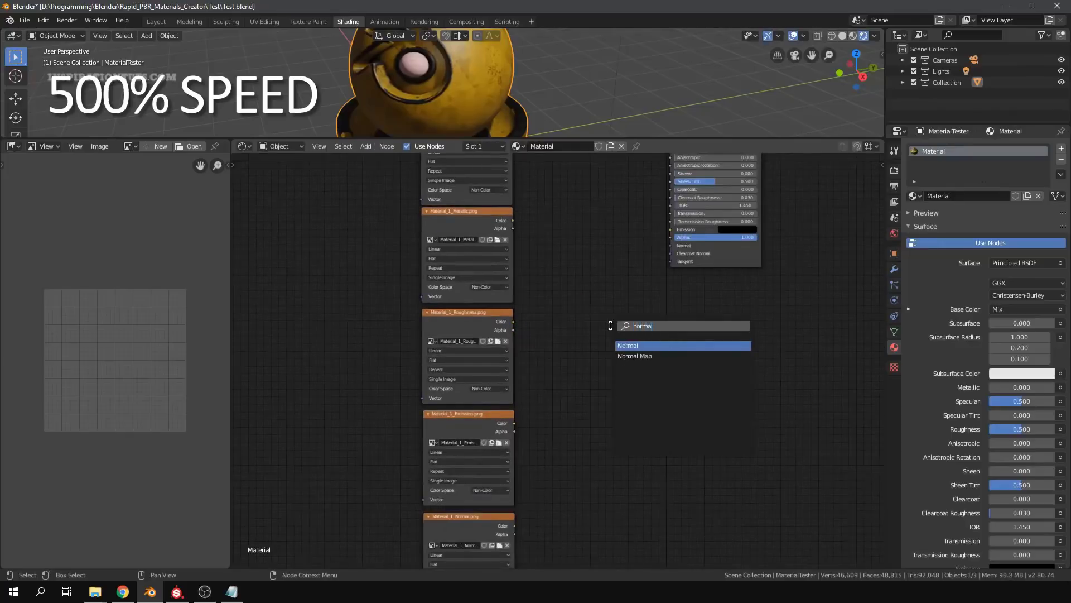
pyautogui.click(634, 356)
pyautogui.click(606, 273)
pyautogui.moveTo(638, 257); pyautogui.dragTo(671, 245)
pyautogui.moveTo(582, 295); pyautogui.dragTo(515, 526)
# Link the emission, roughness and metallic textures to the matching inputs of the Principled BSDF.
pyautogui.moveTo(514, 423); pyautogui.dragTo(670, 229)
pyautogui.moveTo(531, 365); pyautogui.dragTo(517, 487, button='middle')
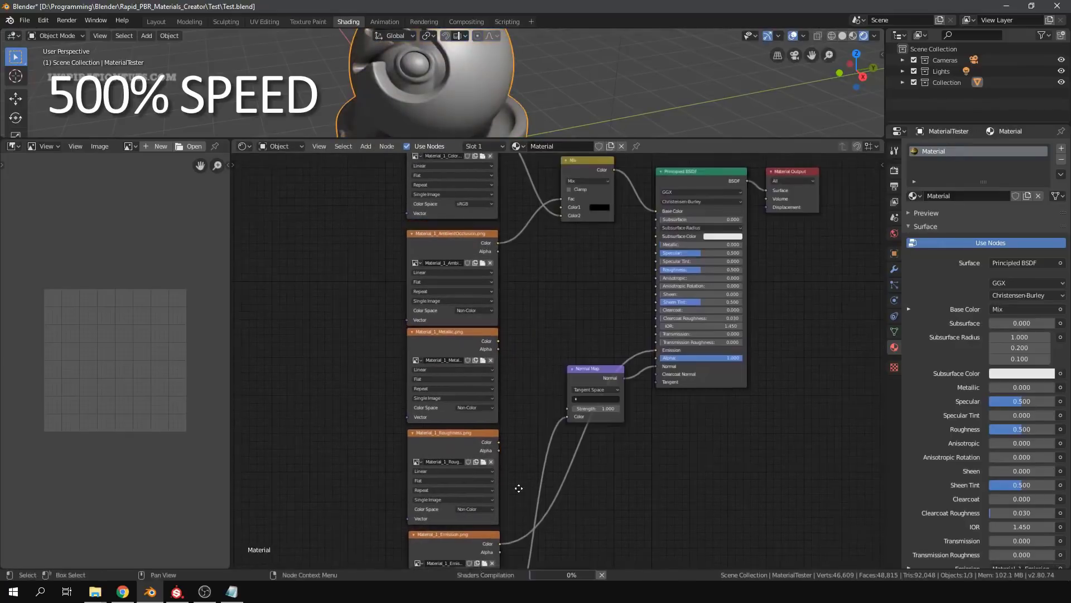
pyautogui.moveTo(499, 444); pyautogui.dragTo(656, 271)
pyautogui.moveTo(498, 343); pyautogui.dragTo(656, 246)
# Choose Non-Color as the normal texture's color space.
pyautogui.moveTo(496, 405); pyautogui.dragTo(549, 160, button='middle')
pyautogui.click(526, 470)
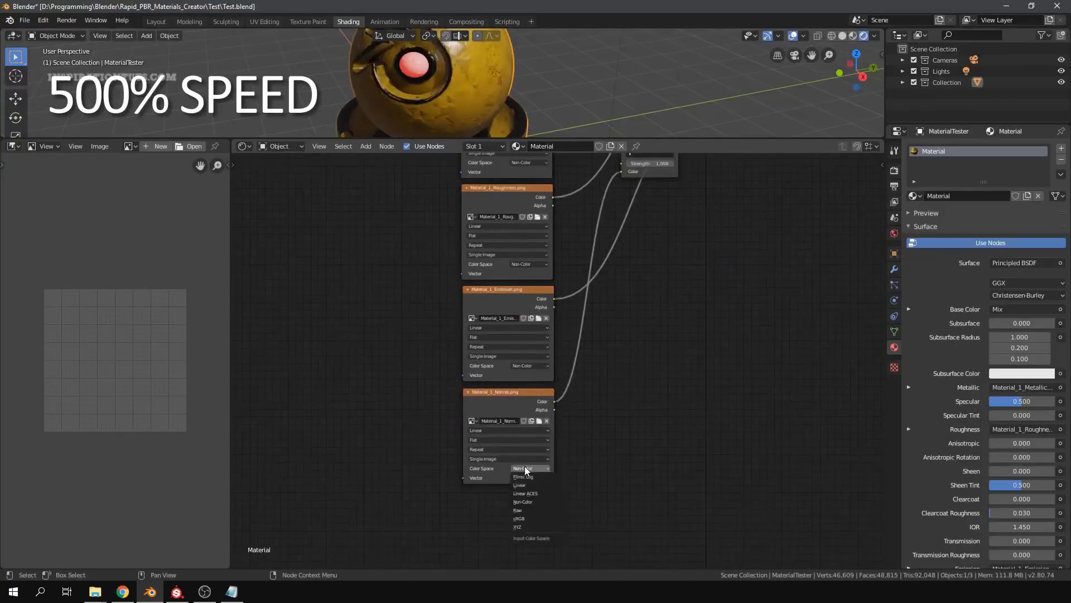
pyautogui.click(526, 504)
# Link the color texture's Alpha to the Principled BSDF's Alpha and set Blend Mode and Shadow Mode to Alpha Clip.
pyautogui.moveTo(435, 167); pyautogui.dragTo(270, 442, button='middle')
pyautogui.moveTo(390, 219); pyautogui.dragTo(547, 432)
pyautogui.scroll(-9, 1010, 513)
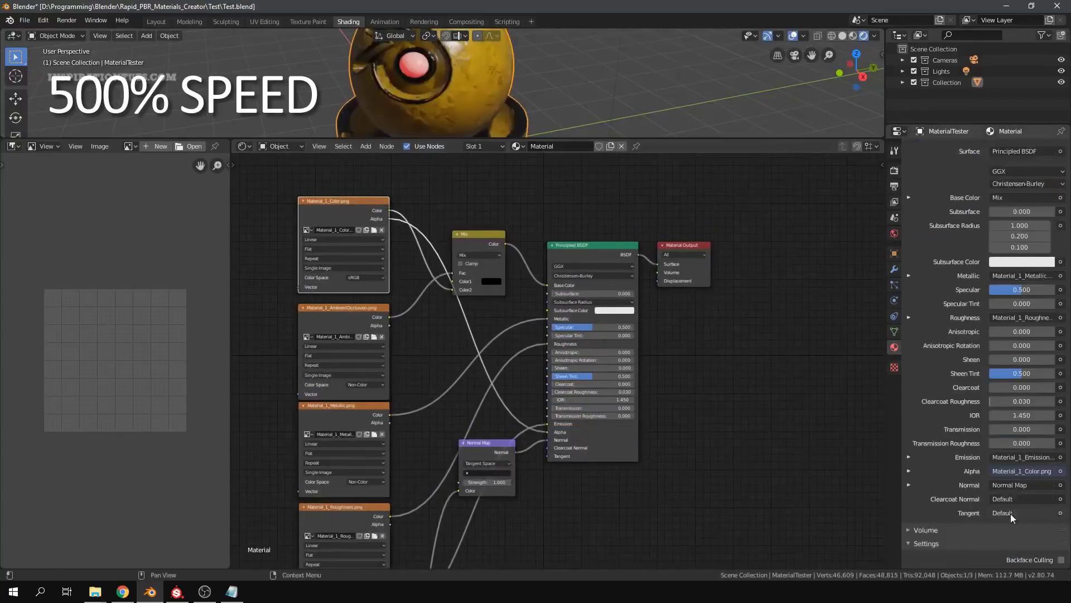
pyautogui.click(1013, 484)
pyautogui.click(1014, 434)
pyautogui.click(1024, 498)
pyautogui.click(1026, 536)
# Add a Texture Coordinate node and a Mapping node ahead of the image texture column.
pyautogui.moveTo(642, 138); pyautogui.dragTo(636, 323)
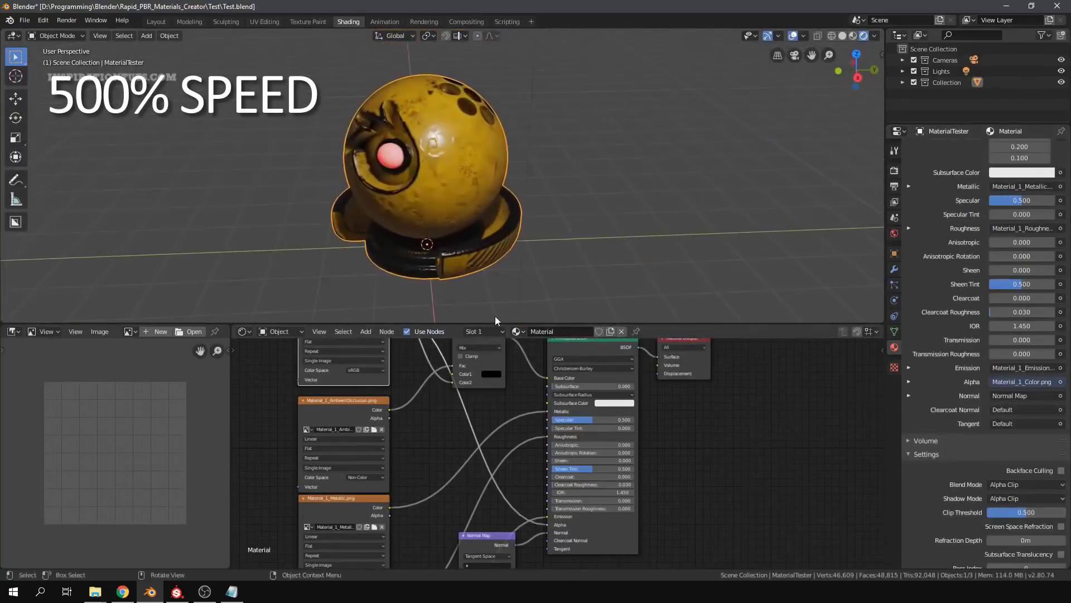
pyautogui.moveTo(495, 322); pyautogui.dragTo(491, 156)
pyautogui.hotkey('shift', 'a')
pyautogui.click(385, 338)
pyautogui.write('text')
pyautogui.press('Return')
pyautogui.hotkey('shift', 'a')
pyautogui.click(422, 320)
pyautogui.write('map')
pyautogui.press('Return')
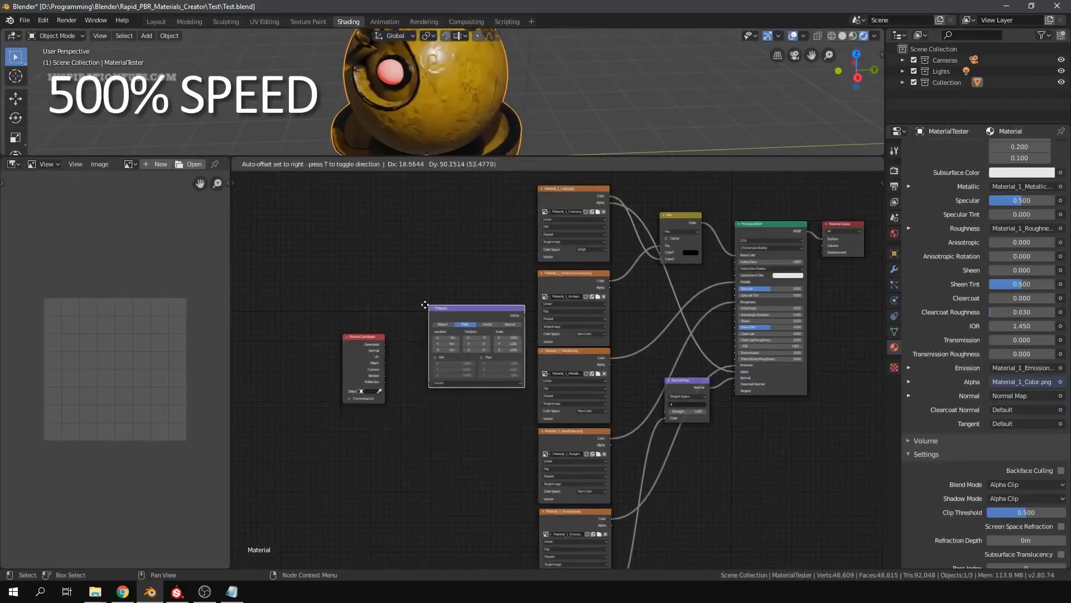
pyautogui.click(423, 305)
# Link the Mapping node's Vector output to all six image textures and the Texture Coordinate's UV output to the Mapping node.
pyautogui.scroll(1, 474, 273)
pyautogui.moveTo(534, 239); pyautogui.dragTo(534, 426)
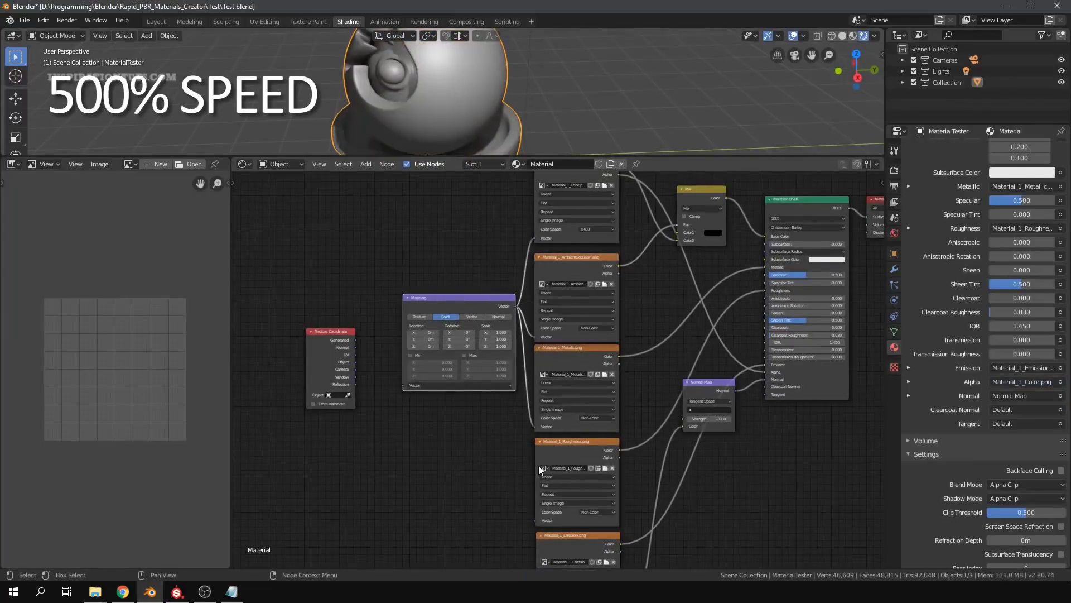
pyautogui.scroll(-1, 538, 465)
pyautogui.moveTo(538, 465); pyautogui.dragTo(538, 339, button='middle')
pyautogui.moveTo(517, 193); pyautogui.dragTo(534, 389)
pyautogui.moveTo(536, 476); pyautogui.dragTo(518, 193)
pyautogui.scroll(-1, 537, 513)
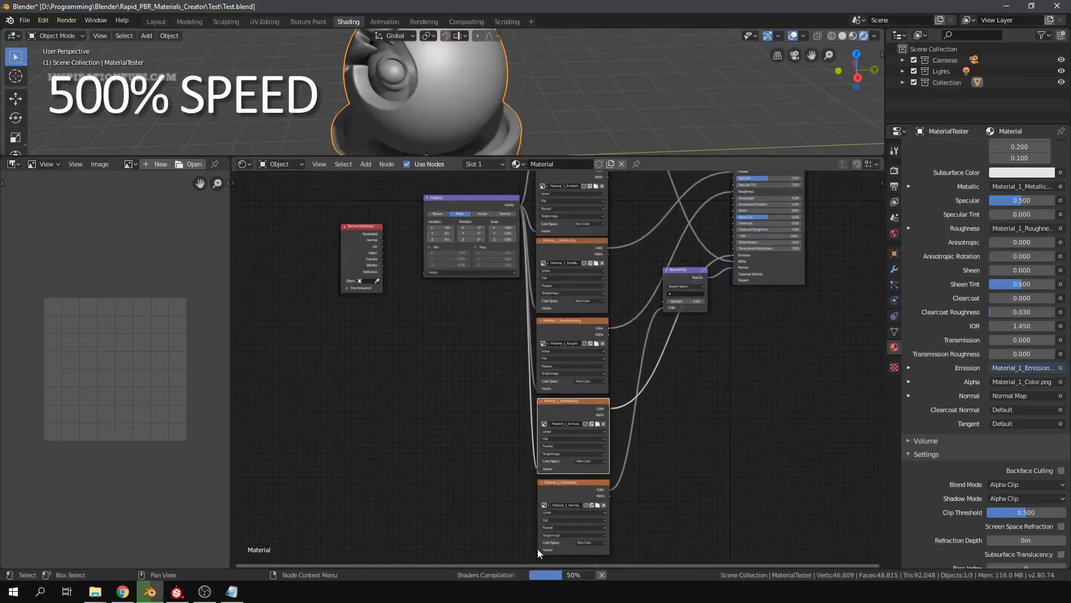
pyautogui.moveTo(537, 550); pyautogui.dragTo(467, 236)
pyautogui.moveTo(383, 246); pyautogui.dragTo(397, 306)
pyautogui.moveTo(361, 227); pyautogui.dragTo(356, 238)
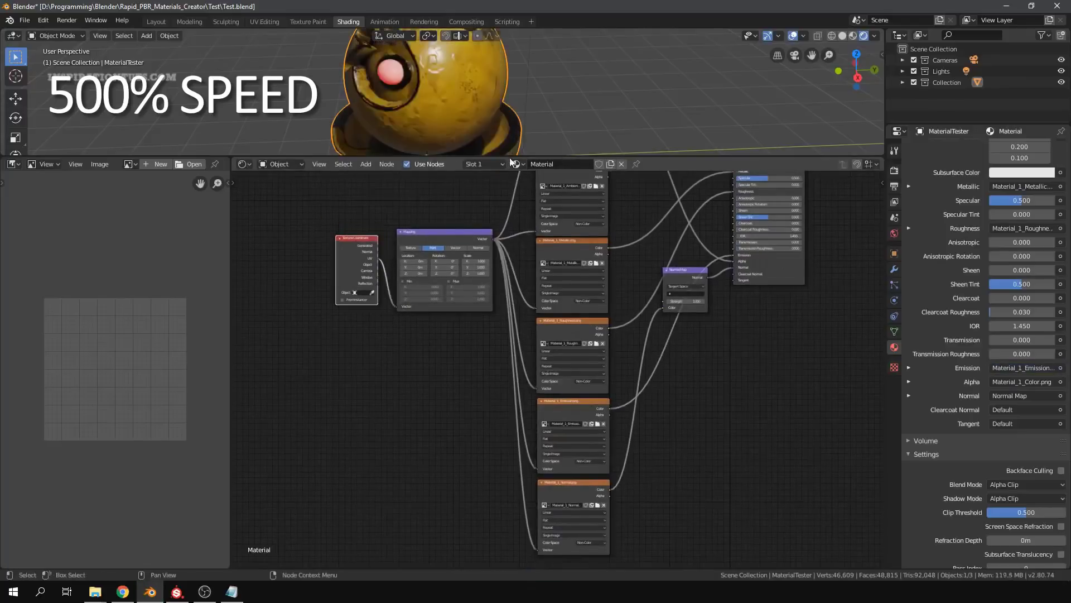
# Enlarge the 3D viewport and examine the textured material ball from several angles along with its material settings.
pyautogui.moveTo(510, 157); pyautogui.dragTo(513, 297)
pyautogui.moveTo(527, 379); pyautogui.dragTo(492, 563, button='middle')
pyautogui.moveTo(438, 153); pyautogui.dragTo(420, 149, button='middle')
pyautogui.moveTo(468, 390); pyautogui.dragTo(491, 398, button='middle')
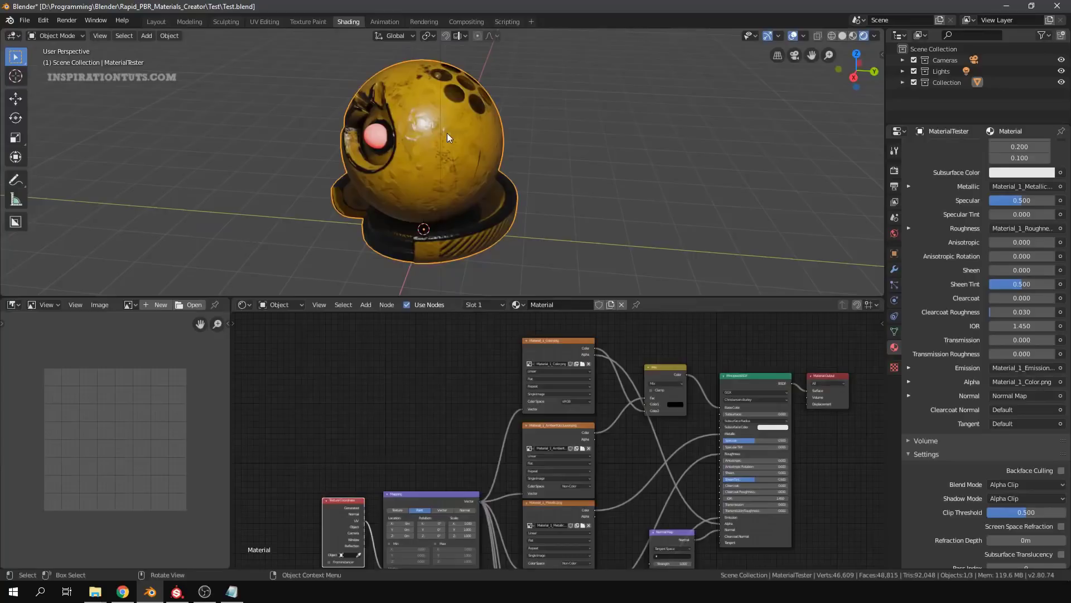
pyautogui.moveTo(420, 212); pyautogui.dragTo(453, 213, button='middle')
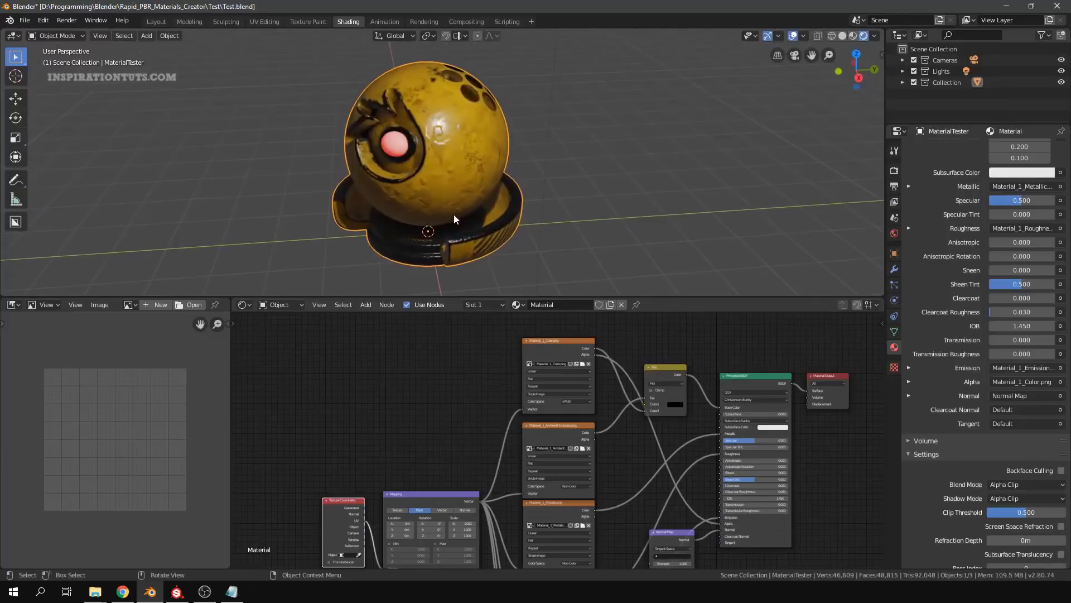
pyautogui.scroll(8, 977, 333)
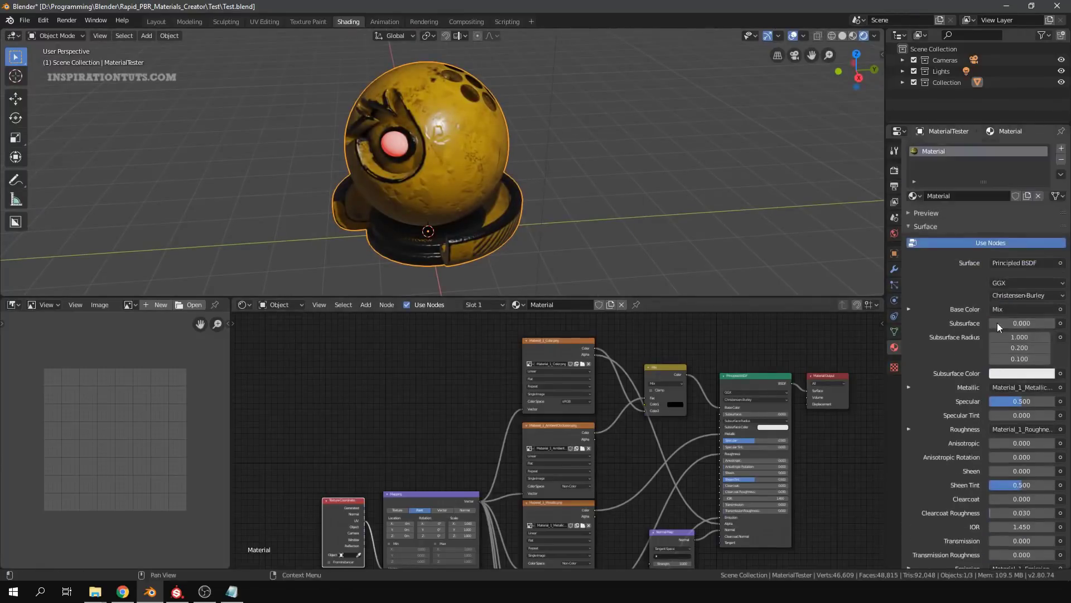
# Switch to Substance Painter, hide the Material_1 folder, show Material_2 and view the model from another angle.
pyautogui.click(176, 591)
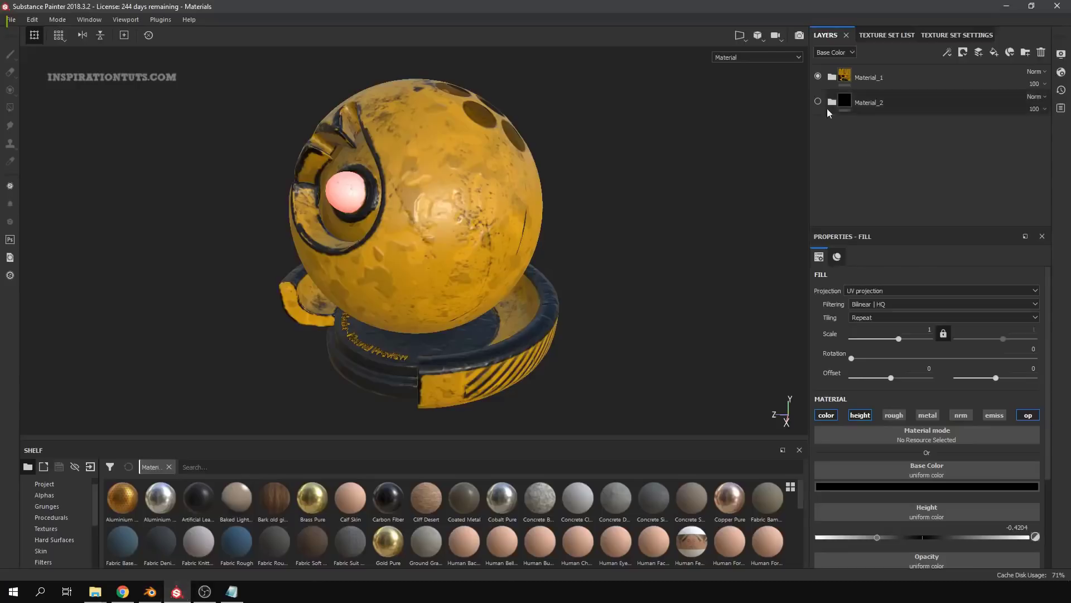
pyautogui.click(818, 77)
pyautogui.moveTo(504, 232)
pyautogui.keyDown('alt'); pyautogui.mouseDown()
pyautogui.moveTo(561, 234)
pyautogui.moveTo(536, 239)
pyautogui.mouseUp(); pyautogui.keyUp('alt')
# Switch to the Material_1 window in File Explorer and go up to the Test folder.
pyautogui.click(95, 591)
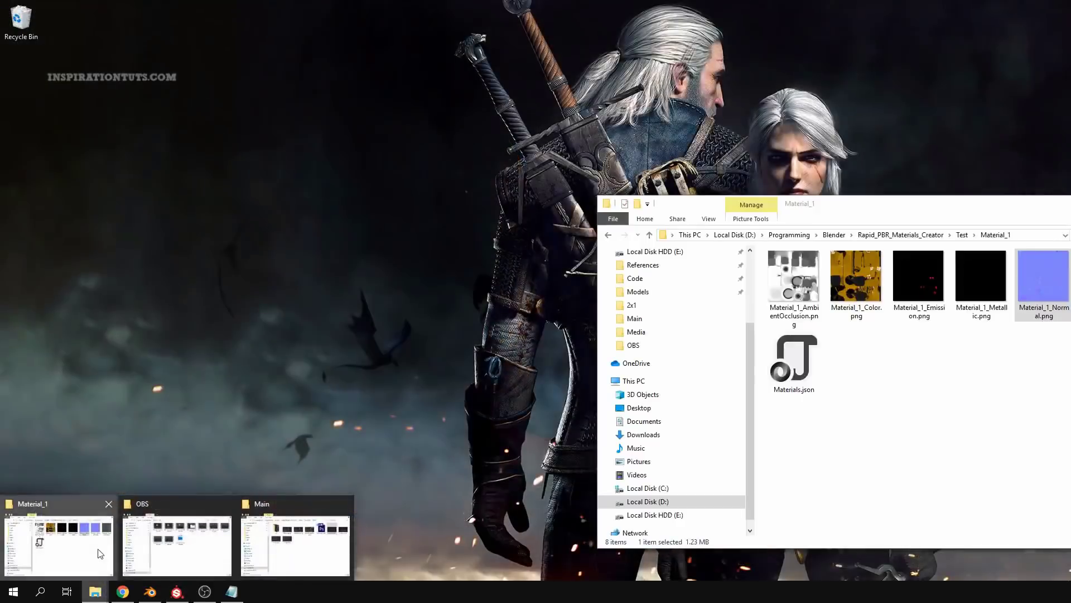
pyautogui.click(99, 554)
pyautogui.click(962, 234)
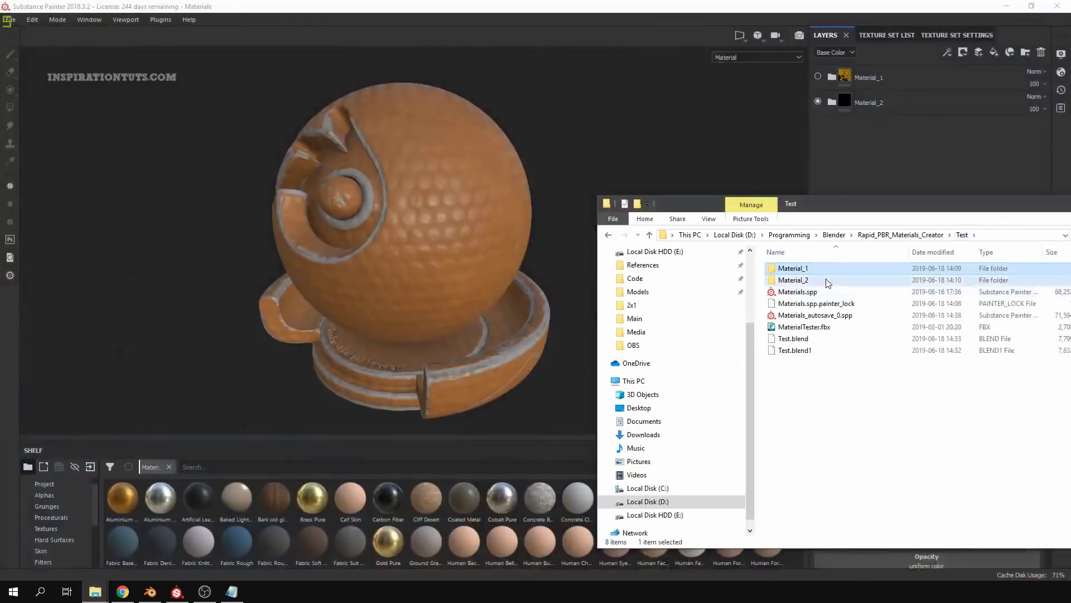
# Switch to Blender and add a second material slot to the MaterialTester object for the Material_2 textures.
pyautogui.doubleClick(760, 284)
pyautogui.click(177, 591)
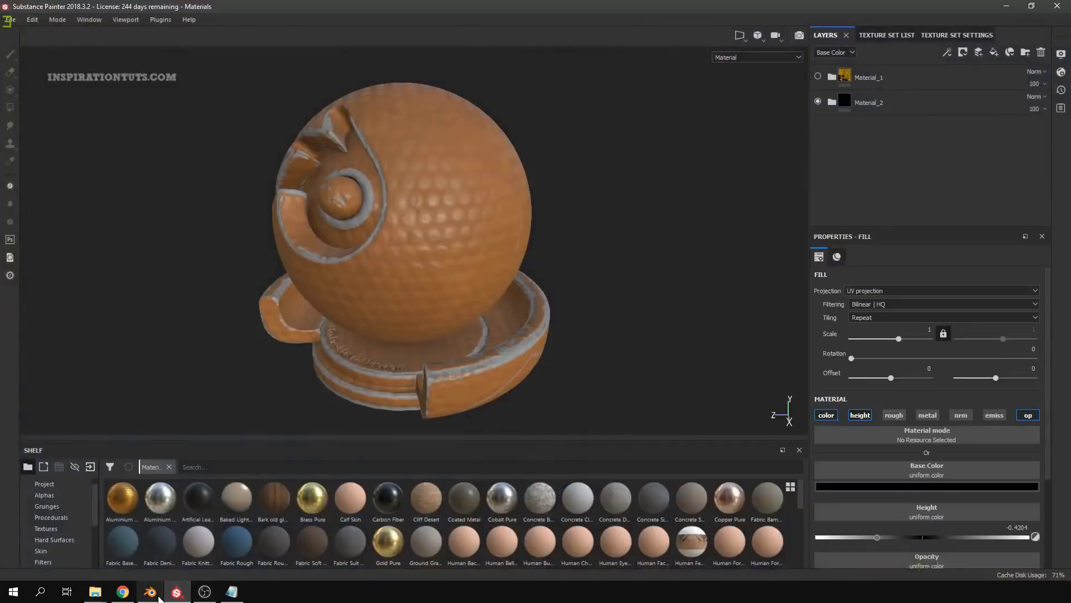
pyautogui.click(150, 591)
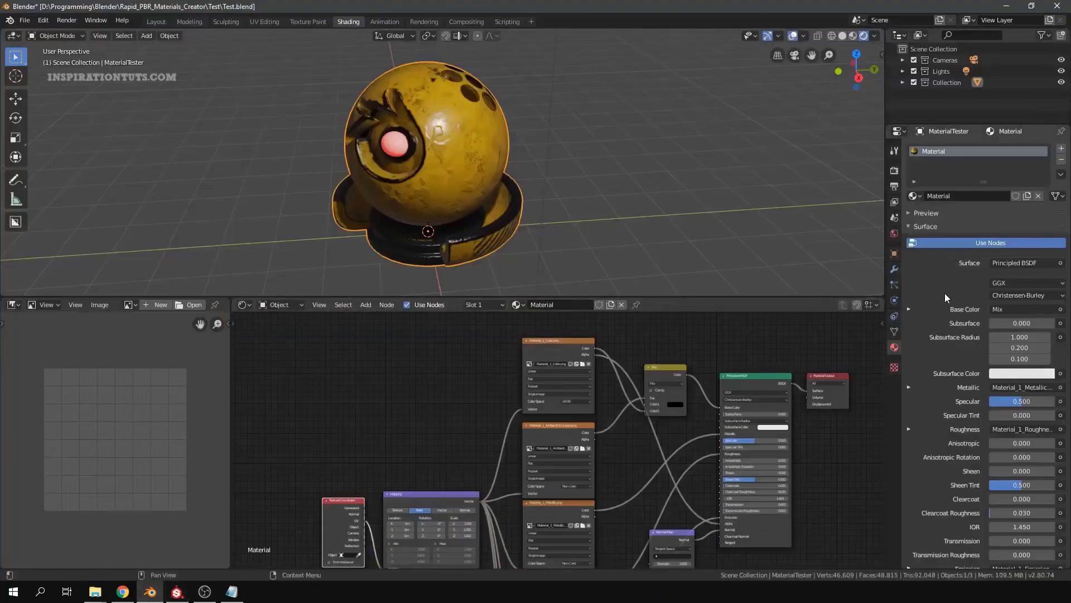
pyautogui.click(1061, 149)
pyautogui.click(913, 218)
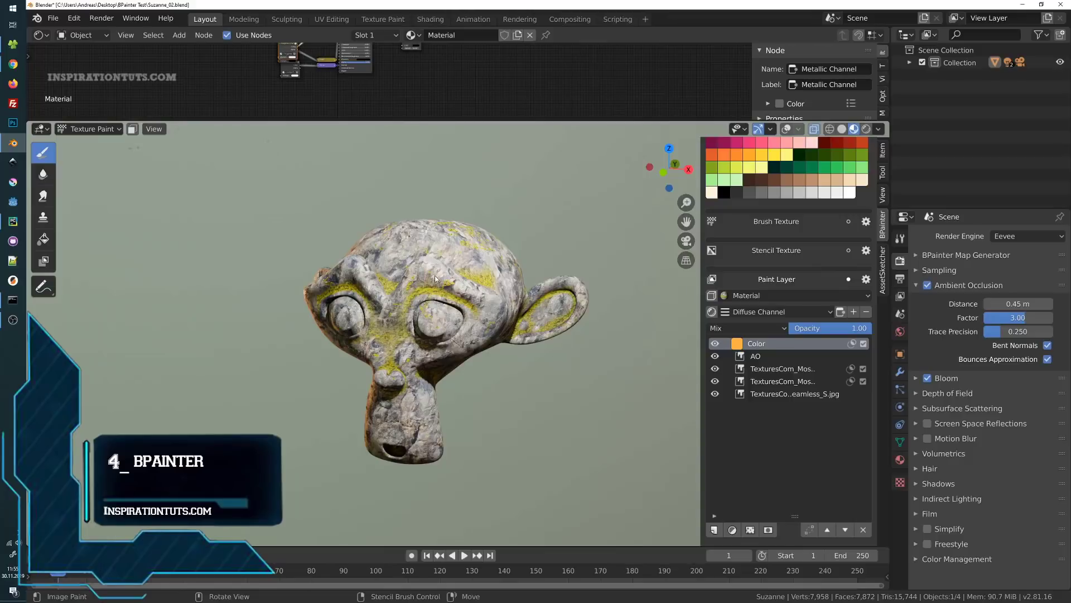
# Paint a golden zigzag stroke across Suzanne's forehead and view it from several angles.
pyautogui.moveTo(437, 280); pyautogui.dragTo(371, 256, button='middle')
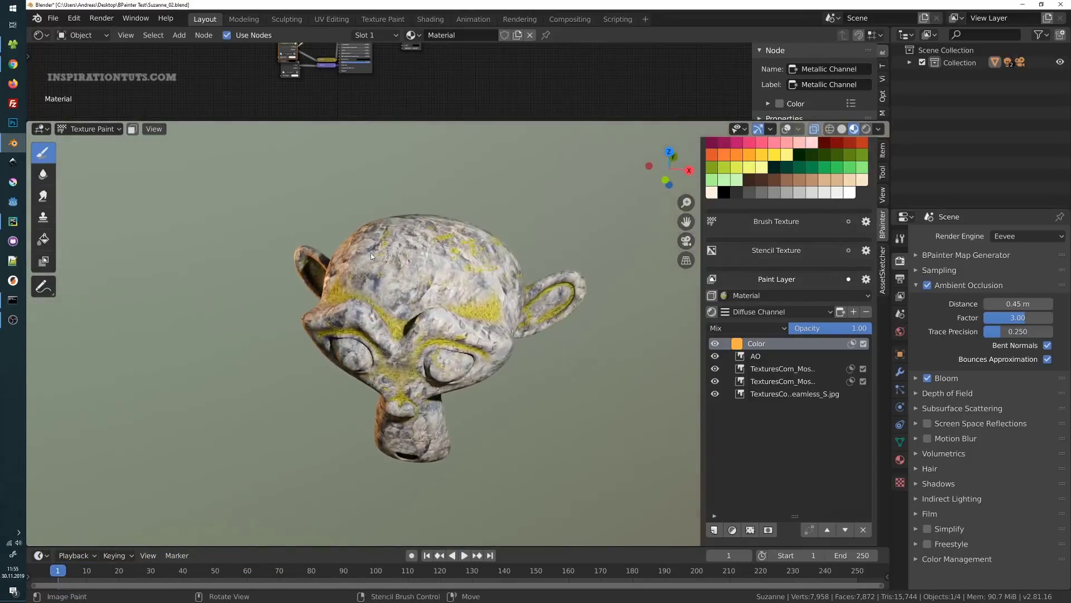
pyautogui.moveTo(391, 240)
pyautogui.mouseDown()
pyautogui.moveTo(427, 276)
pyautogui.moveTo(475, 282)
pyautogui.mouseUp()
pyautogui.moveTo(474, 282); pyautogui.dragTo(497, 272, button='middle')
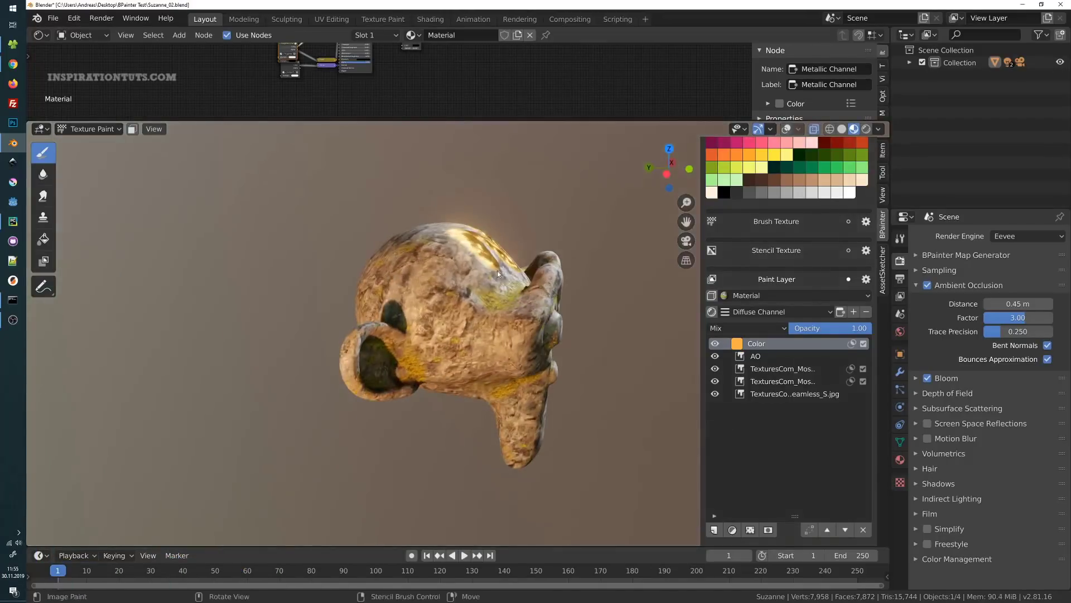
pyautogui.moveTo(385, 293); pyautogui.dragTo(403, 326, button='middle')
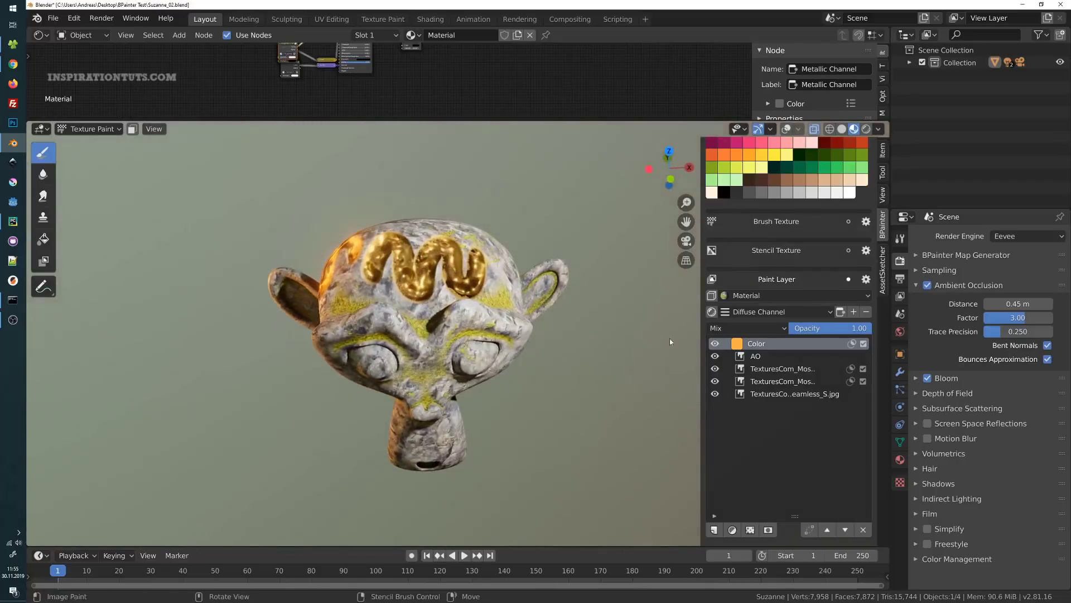
# Shift the Color paint layer's hue to a reddish orange and inspect the recoloured stroke around the head.
pyautogui.click(737, 343)
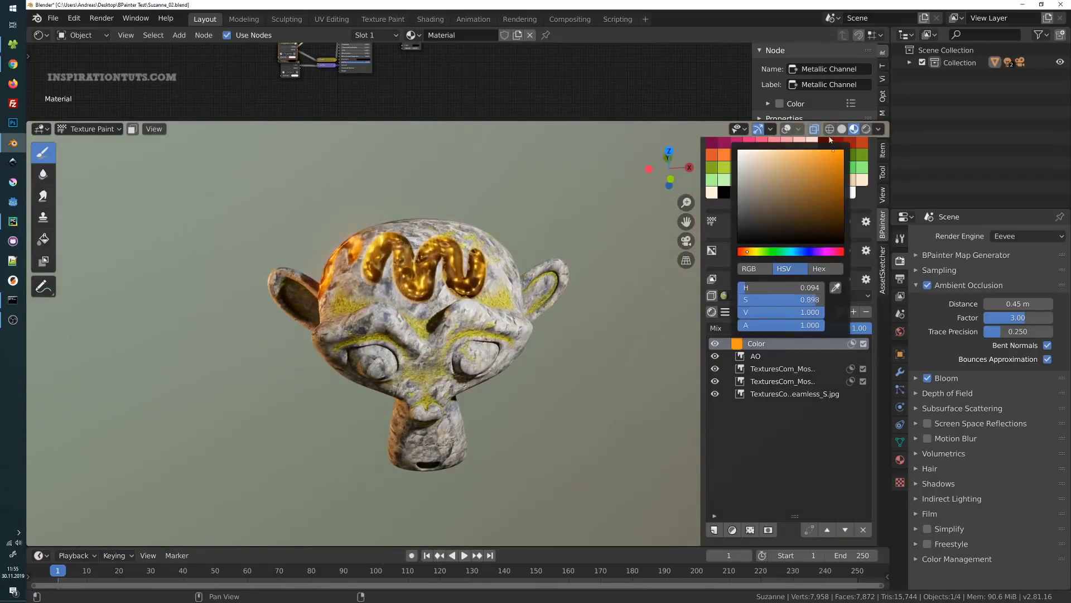
pyautogui.moveTo(760, 255)
pyautogui.mouseDown()
pyautogui.moveTo(773, 252)
pyautogui.moveTo(743, 251)
pyautogui.mouseUp()
pyautogui.moveTo(412, 313)
pyautogui.mouseDown(button='middle')
pyautogui.moveTo(438, 310)
pyautogui.moveTo(464, 340)
pyautogui.mouseUp(button='middle')
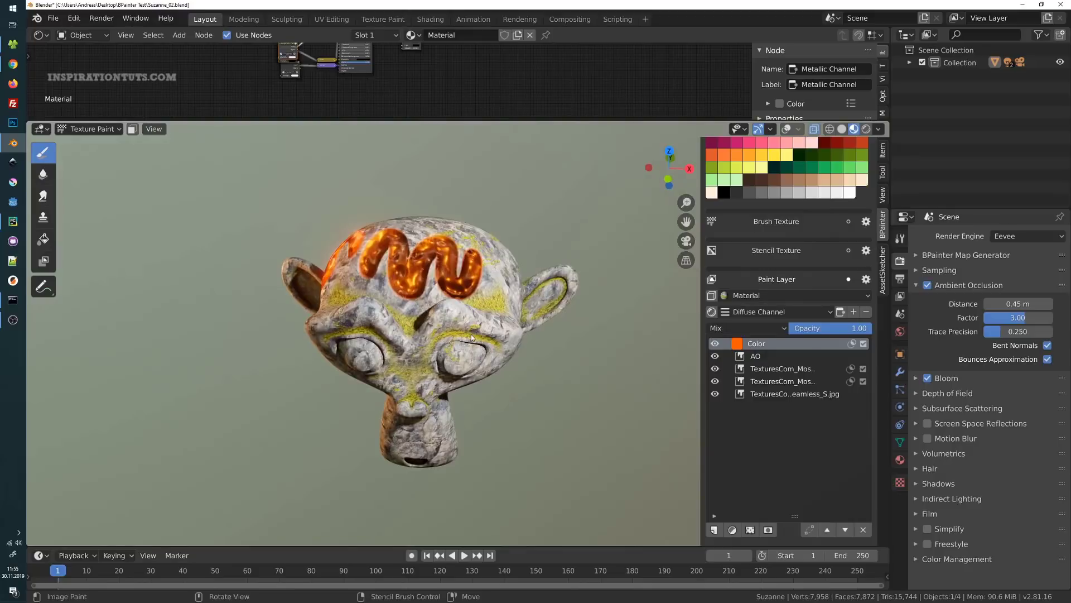
pyautogui.moveTo(471, 336); pyautogui.dragTo(411, 334, button='middle')
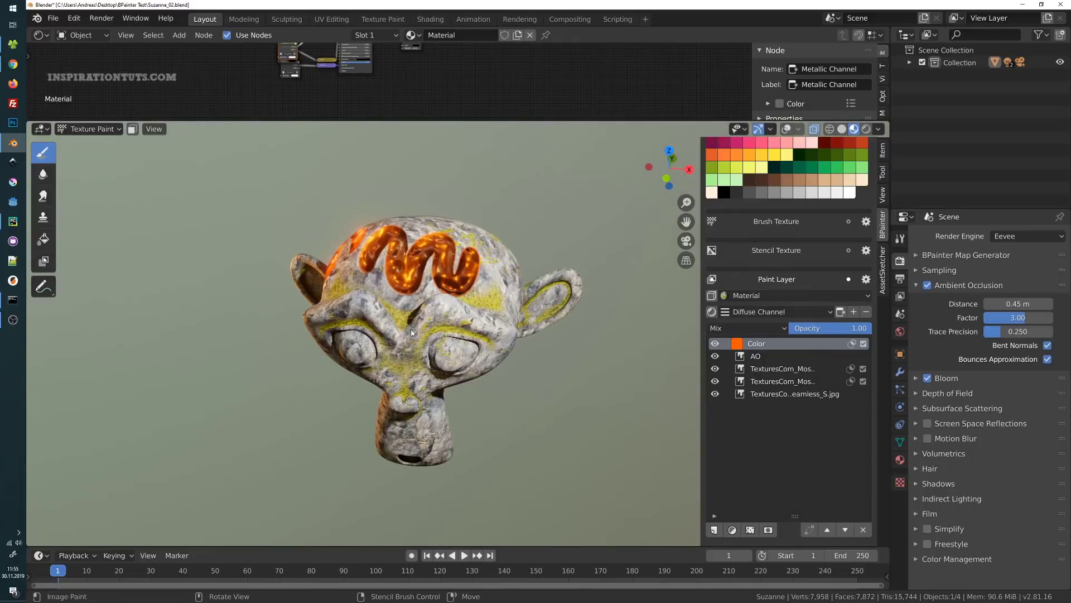
pyautogui.moveTo(453, 337); pyautogui.dragTo(561, 342, button='middle')
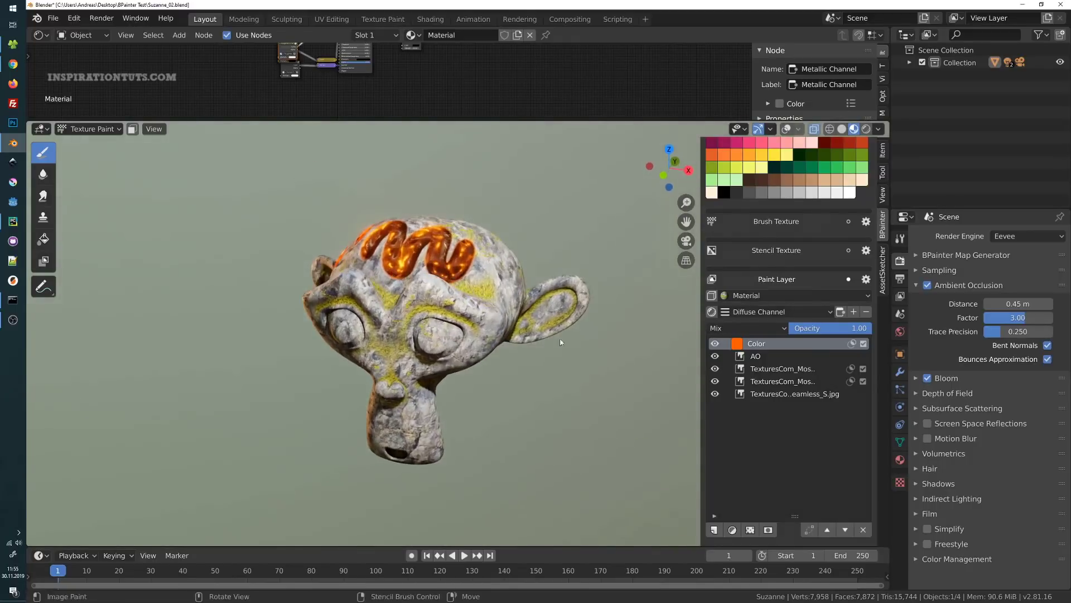
# Open Suzanne_Gold.blend from the BPainter Test folder.
pyautogui.click(53, 18)
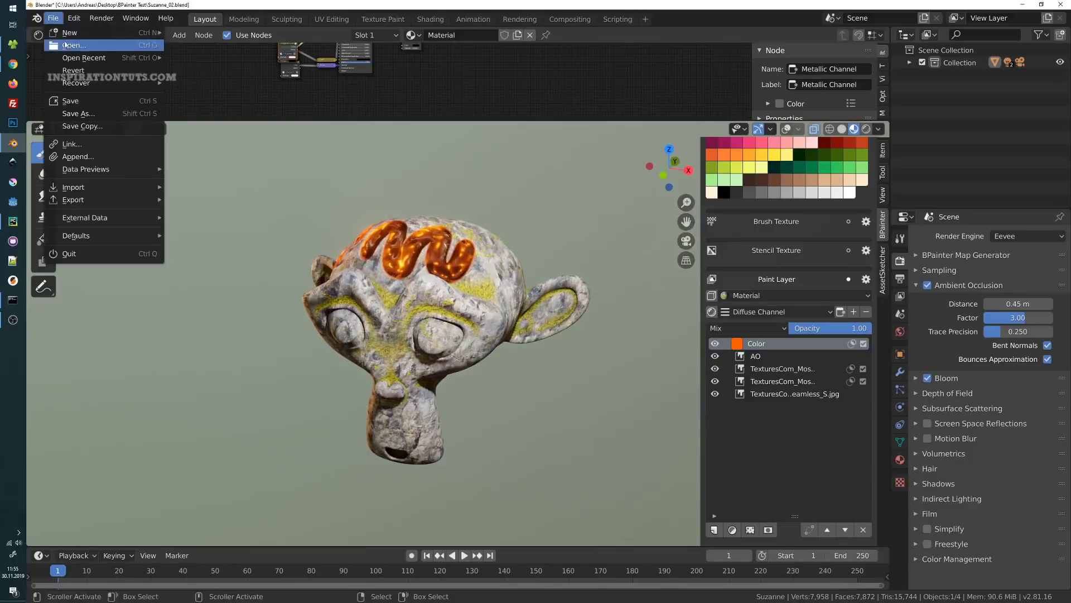
pyautogui.click(61, 255)
pyautogui.click(559, 328)
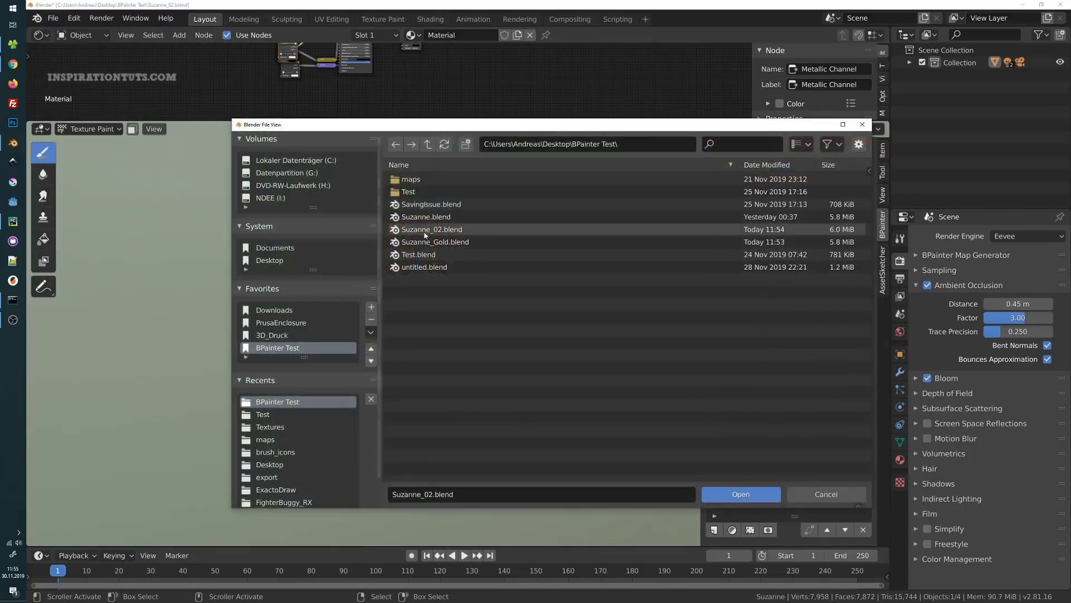
pyautogui.doubleClick(434, 243)
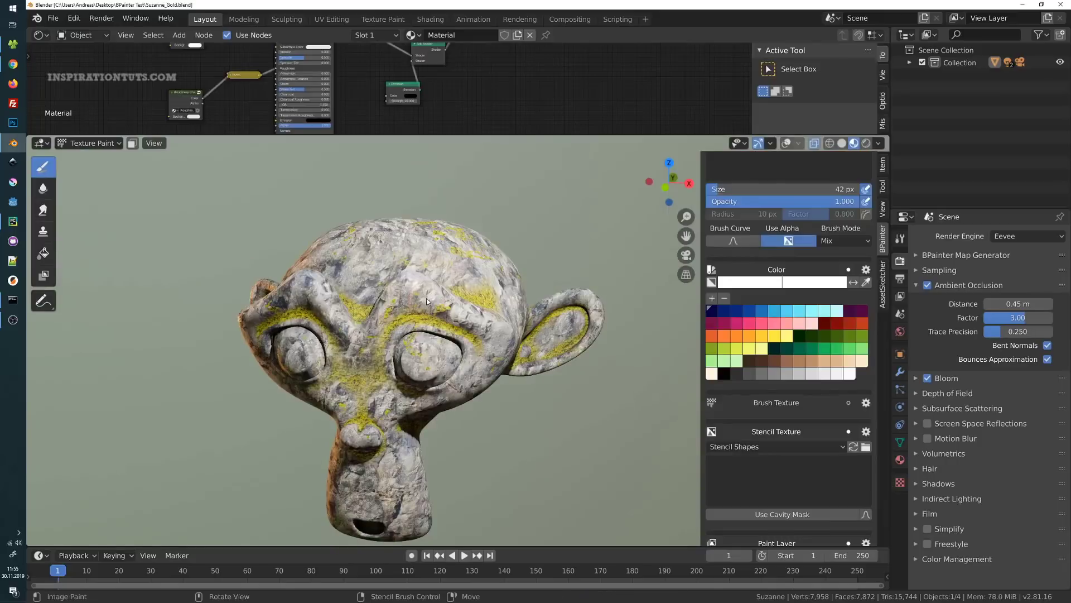
# Collapse the Stencil Texture settings and switch the paint layer list to the Diffuse Channel.
pyautogui.moveTo(428, 301)
pyautogui.mouseDown(button='middle')
pyautogui.moveTo(443, 295)
pyautogui.moveTo(418, 263)
pyautogui.moveTo(412, 324)
pyautogui.moveTo(479, 307)
pyautogui.moveTo(465, 326)
pyautogui.moveTo(417, 313)
pyautogui.moveTo(430, 320)
pyautogui.moveTo(430, 287)
pyautogui.moveTo(475, 263)
pyautogui.moveTo(447, 273)
pyautogui.moveTo(464, 282)
pyautogui.mouseUp(button='middle')
pyautogui.scroll(-8, 744, 235)
pyautogui.click(776, 255)
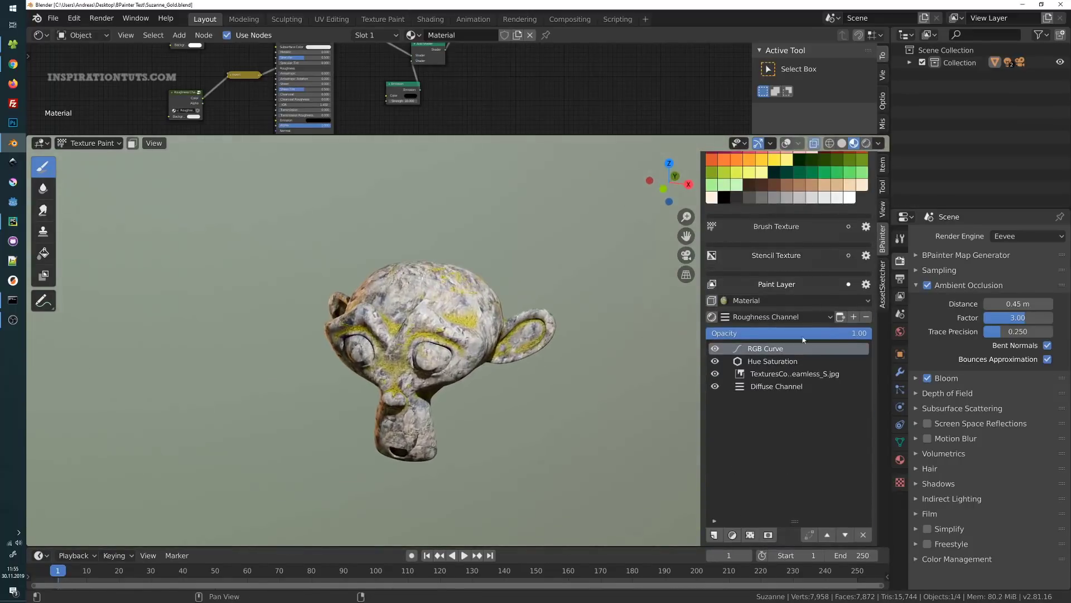
pyautogui.click(733, 313)
pyautogui.click(753, 334)
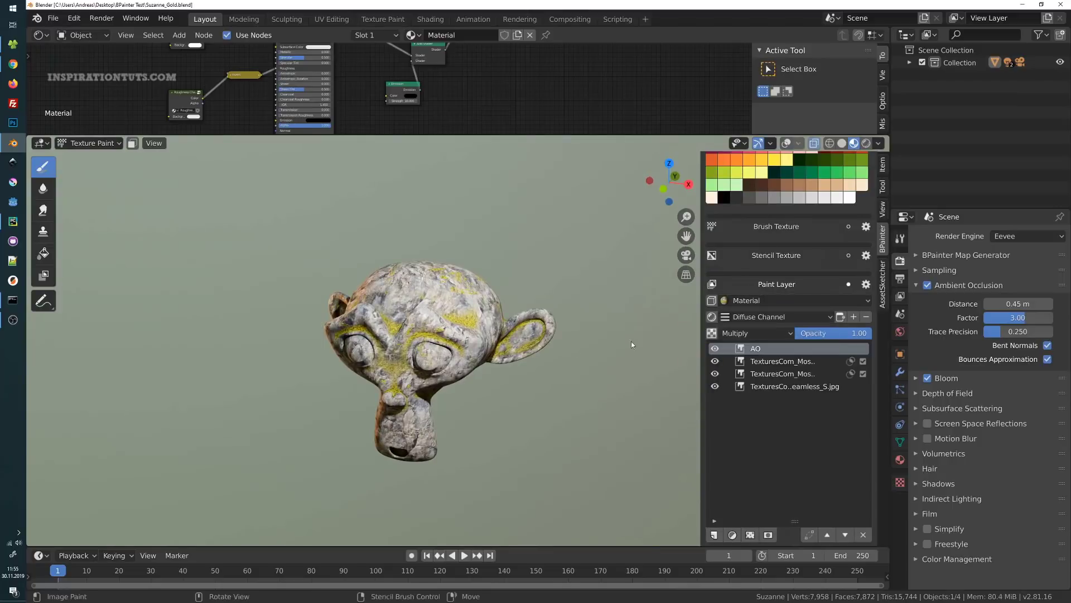
# Toggle the visibility of the AO layer and the upper TexturesCom_Mos layer to compare their effect on the model.
pyautogui.click(715, 349)
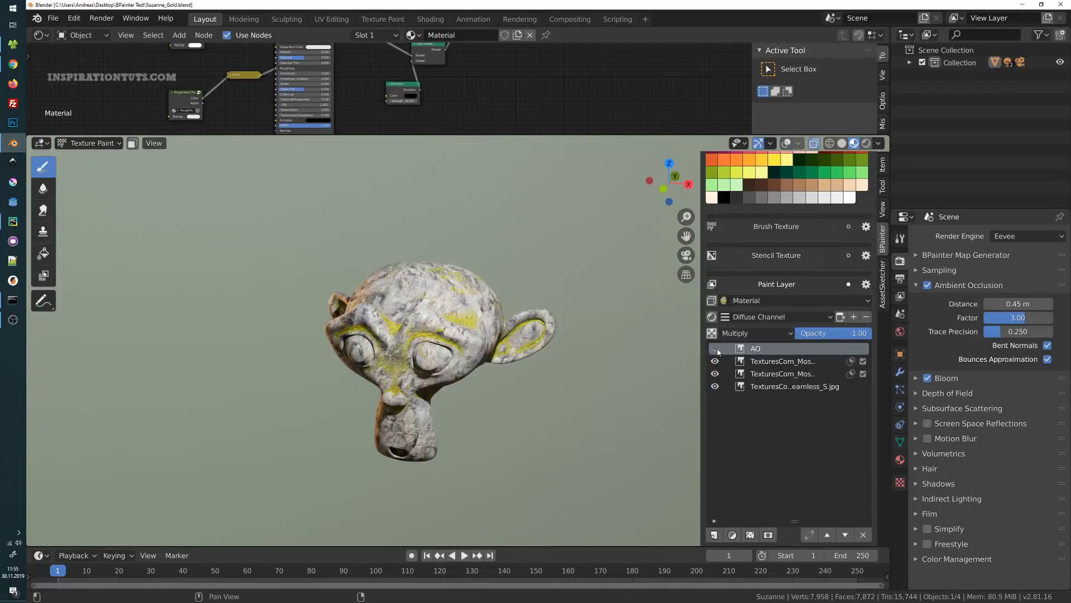
pyautogui.click(717, 350)
pyautogui.click(714, 361)
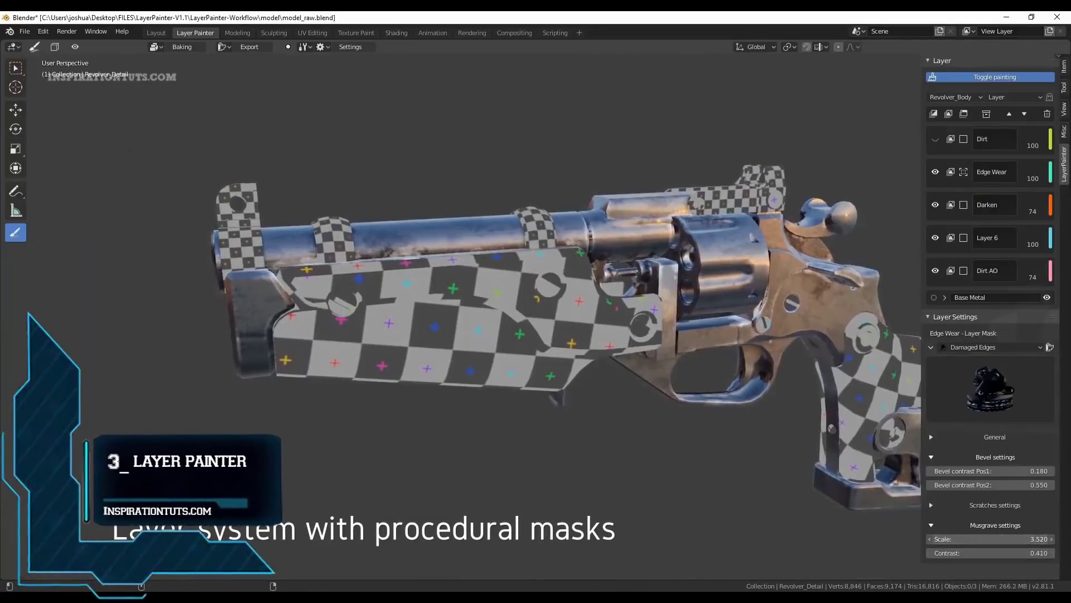
# Set the Edge Wear mask's Musgrave scale to about 2.72, and fine-tune its bevel contrast and the Dirt mask's drip contrast.
pyautogui.moveTo(998, 539); pyautogui.dragTo(955, 539)
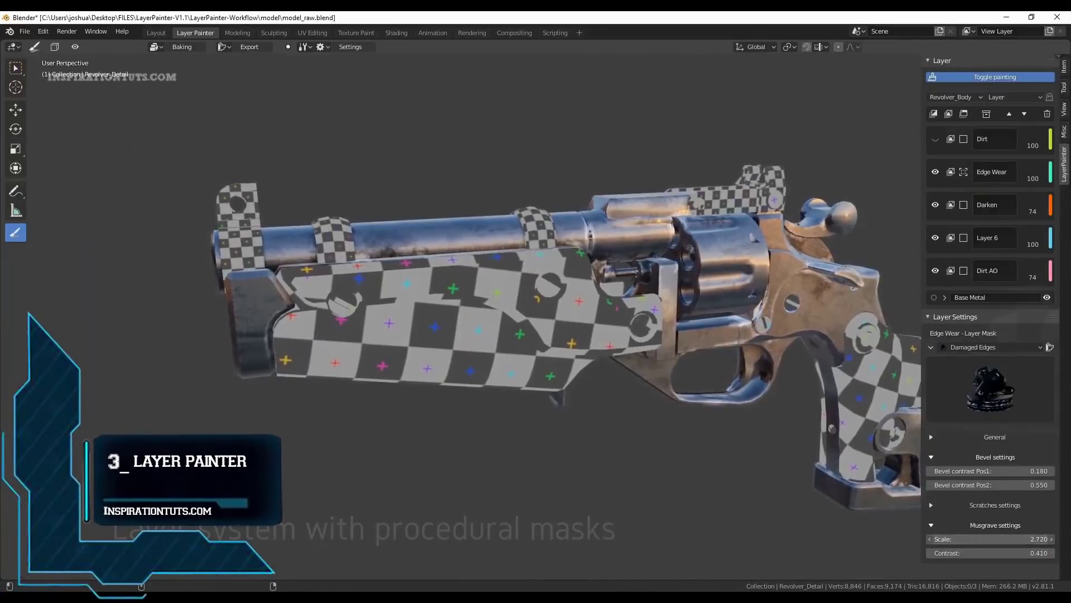
pyautogui.moveTo(998, 471); pyautogui.dragTo(1001, 472)
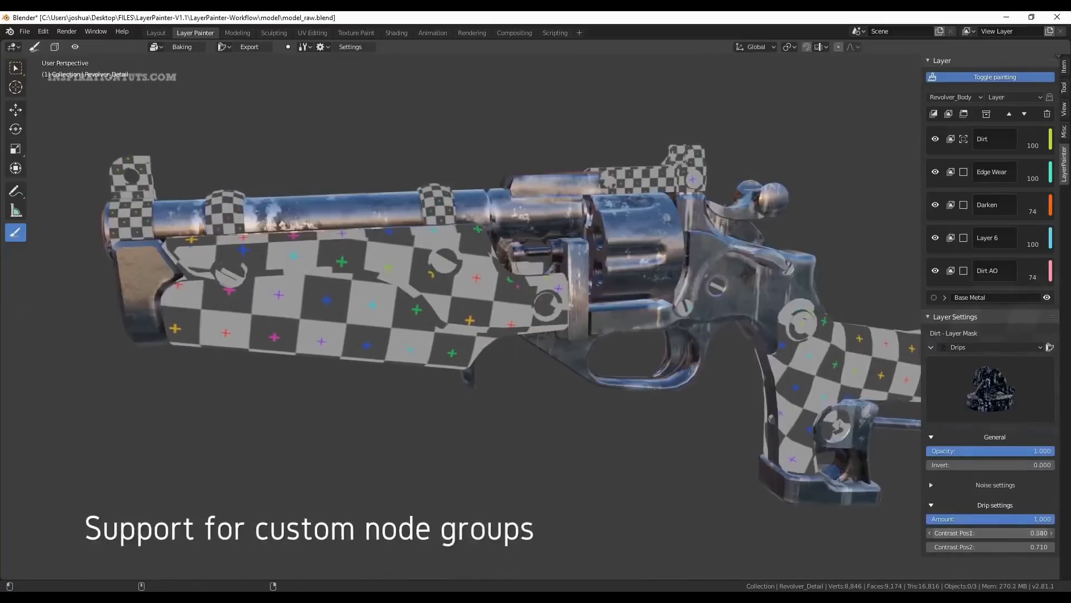
pyautogui.moveTo(991, 532)
pyautogui.mouseDown()
pyautogui.moveTo(954, 533)
pyautogui.moveTo(1032, 547)
pyautogui.moveTo(1004, 547)
pyautogui.mouseUp()
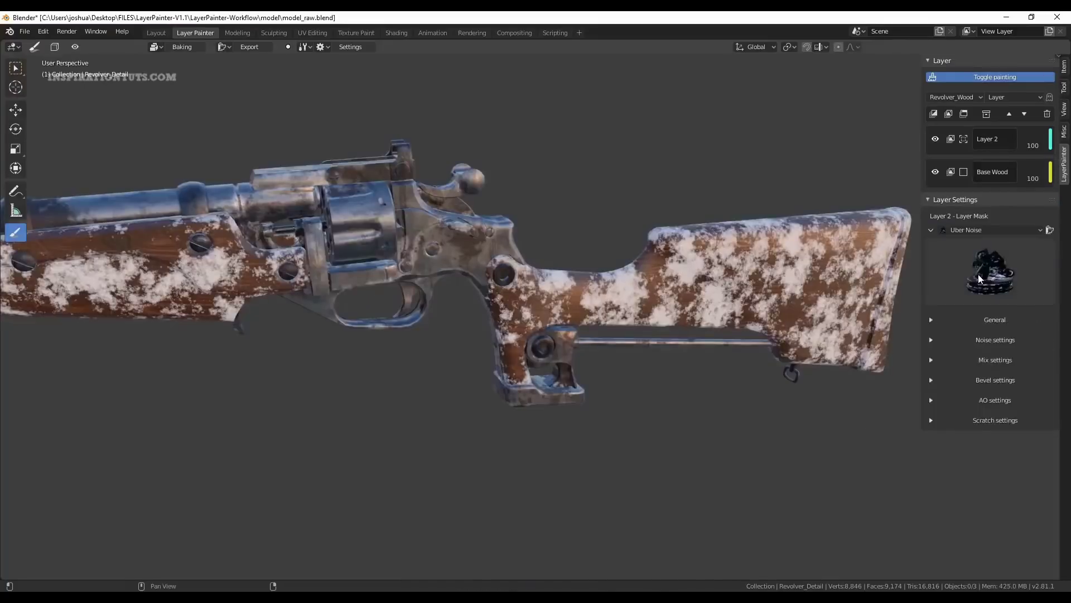
# Replace Layer 2's Uber Noise mask with Surface Damage and adjust its edge settings.
pyautogui.click(979, 273)
pyautogui.click(695, 549)
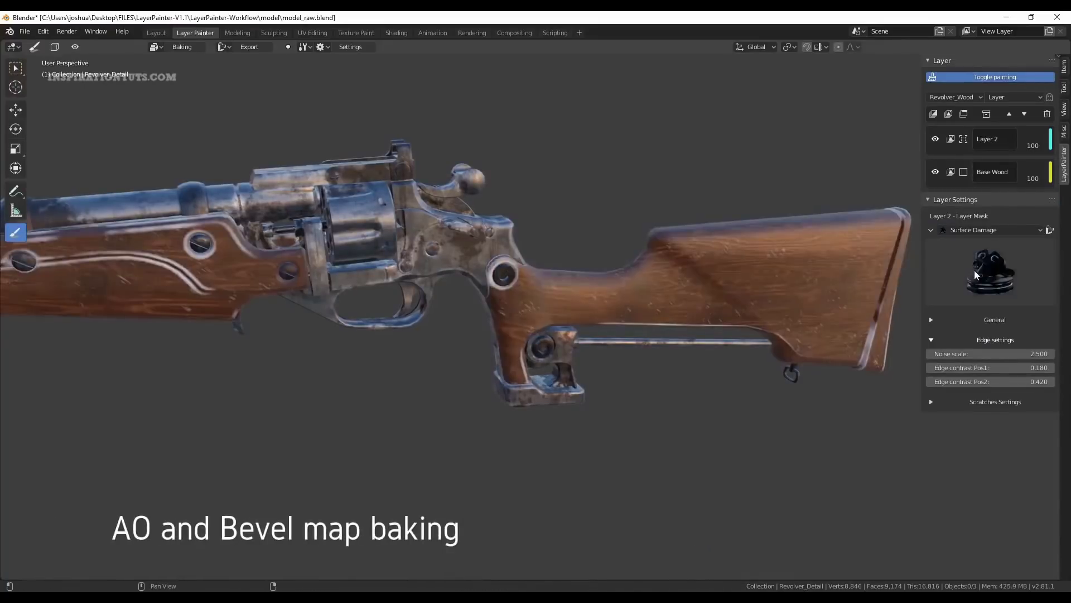
pyautogui.moveTo(996, 360); pyautogui.dragTo(988, 366)
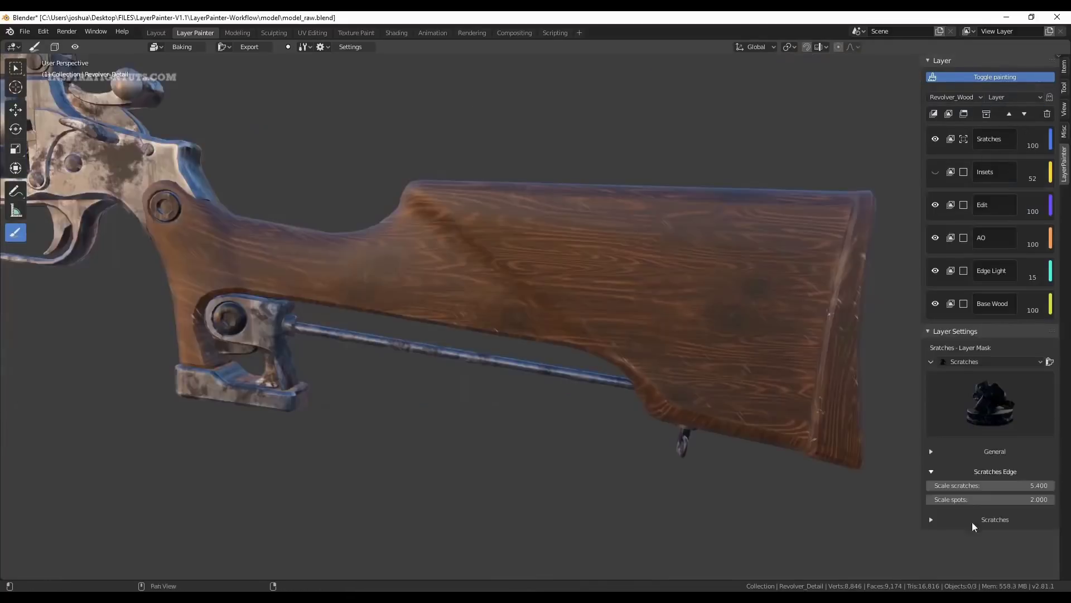
# Set the Sratches mask's Scale scratches value to 4.500 and expand its Scratches settings.
pyautogui.moveTo(973, 486); pyautogui.dragTo(951, 486)
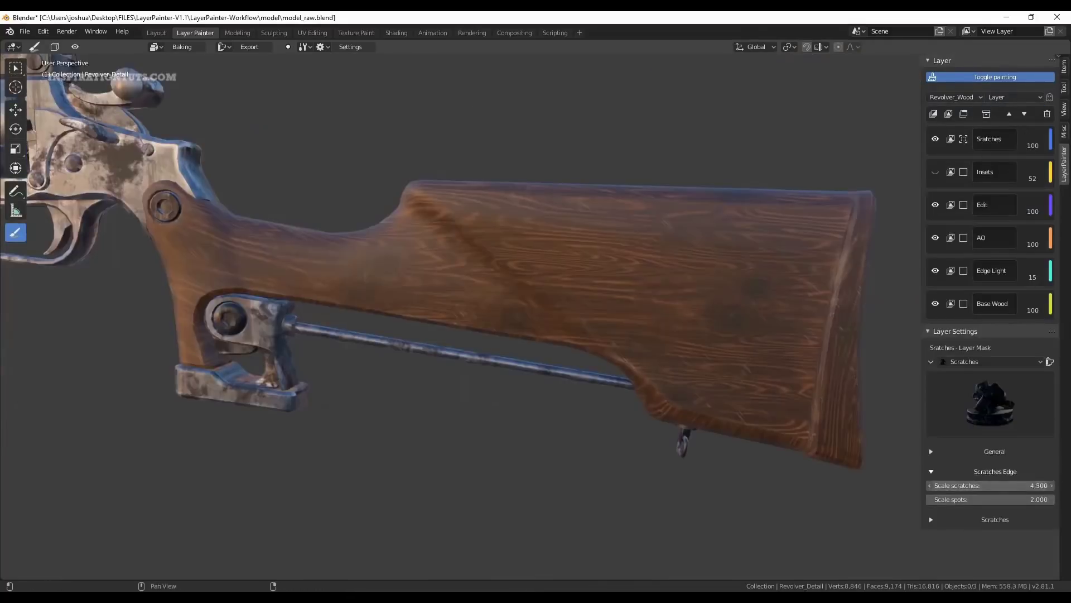
pyautogui.click(985, 520)
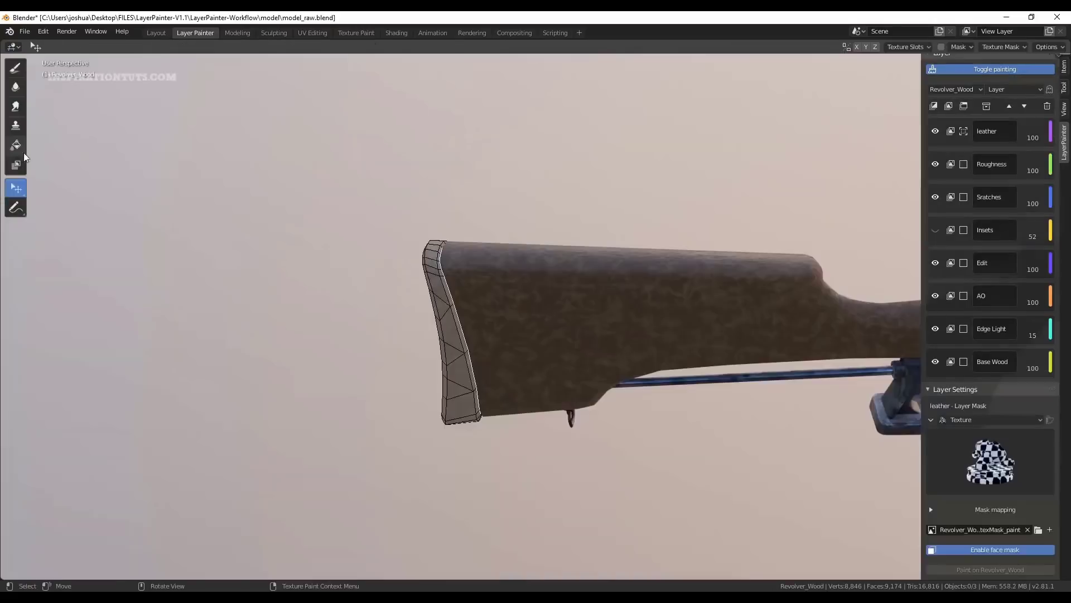
# Fill the stock's wood area in the leather layer mask with black, setting the Fill strength to 1.000.
pyautogui.click(694, 328)
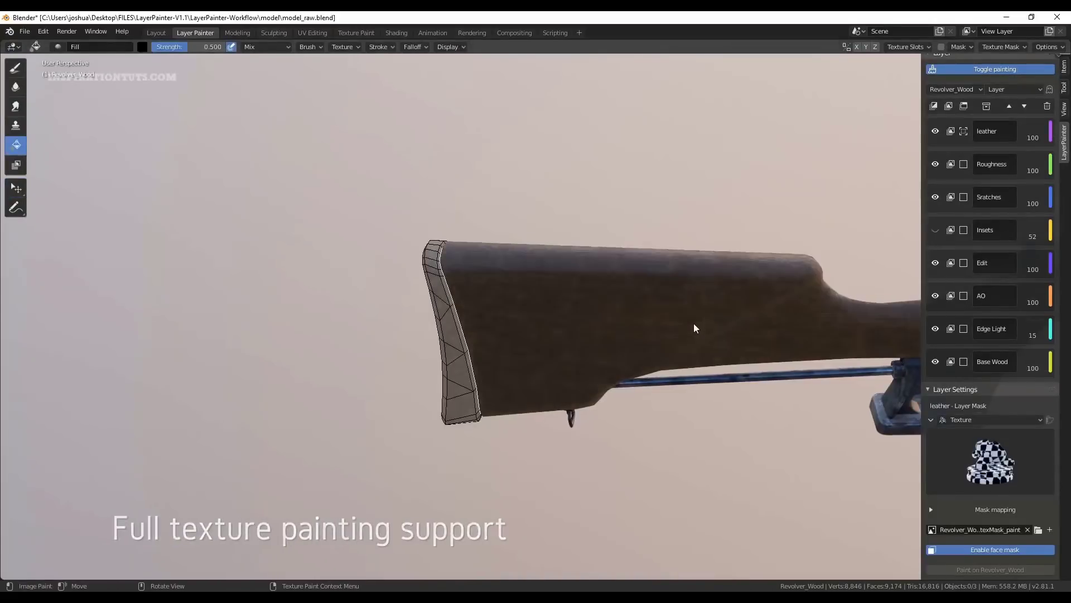
pyautogui.moveTo(207, 47); pyautogui.dragTo(220, 47)
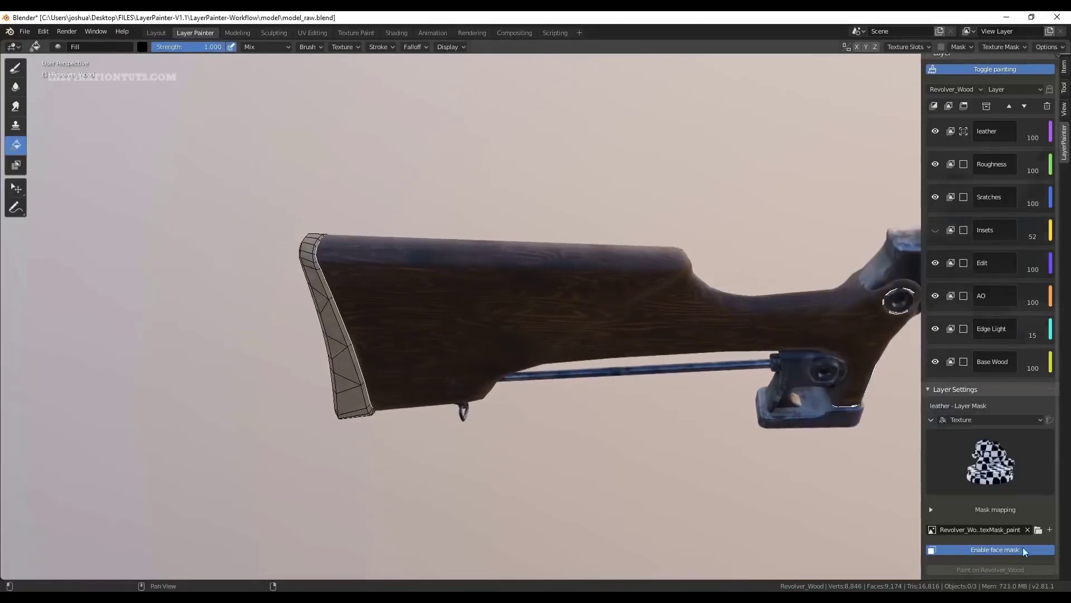
pyautogui.click(376, 349)
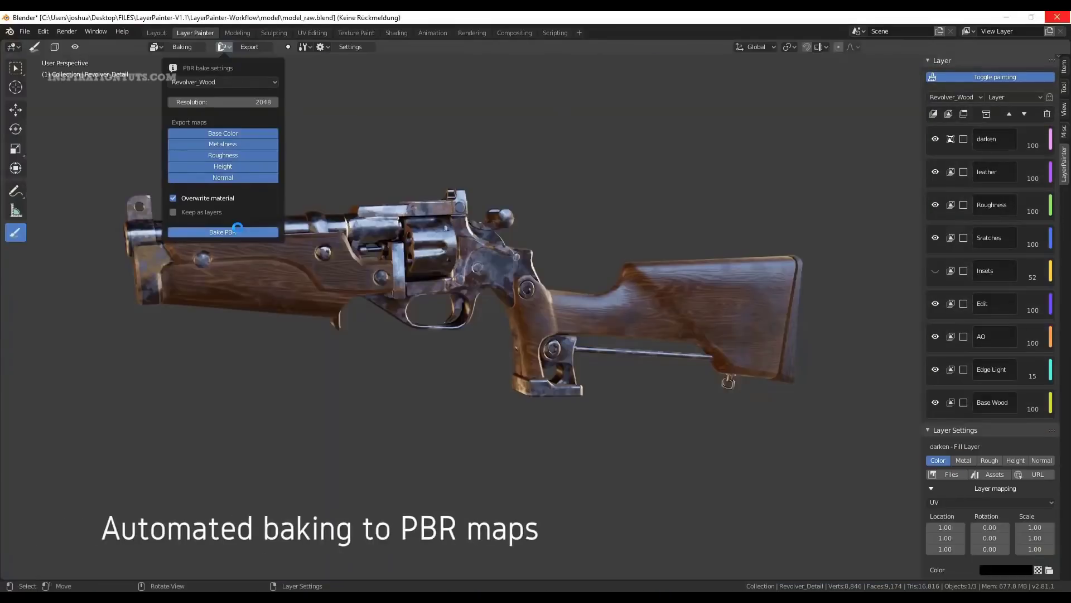
# Save the baked revolver file, disable LayerPainter and save again, ending in the Texture Paint workspace.
pyautogui.moveTo(550, 296); pyautogui.dragTo(653, 312, button='middle')
pyautogui.hotkey('ctrl', 's')
pyautogui.click(321, 47)
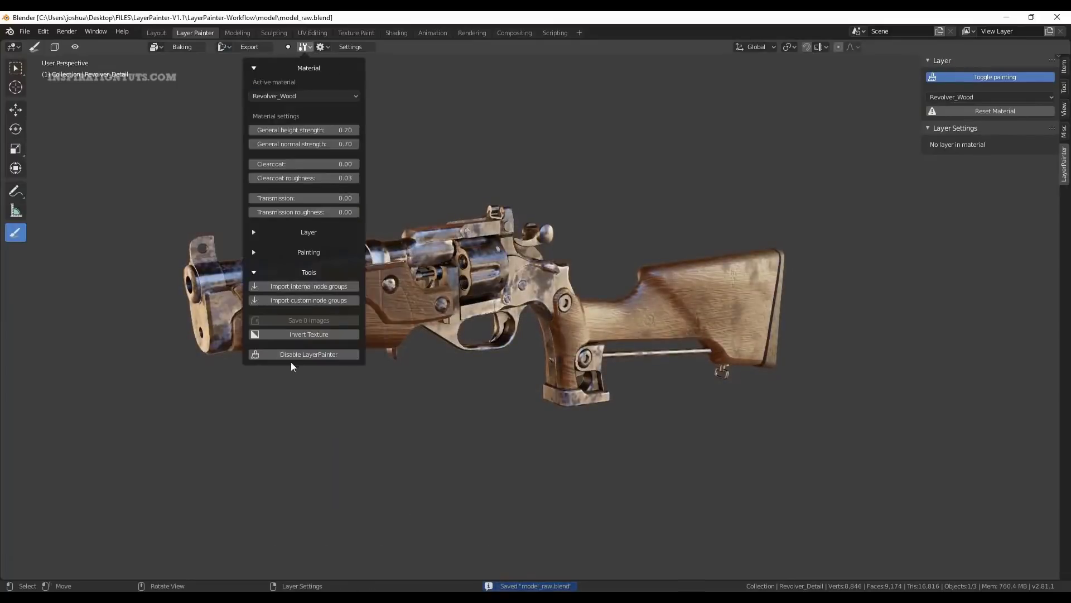
pyautogui.click(290, 361)
pyautogui.hotkey('ctrl', 's')
pyautogui.click(348, 33)
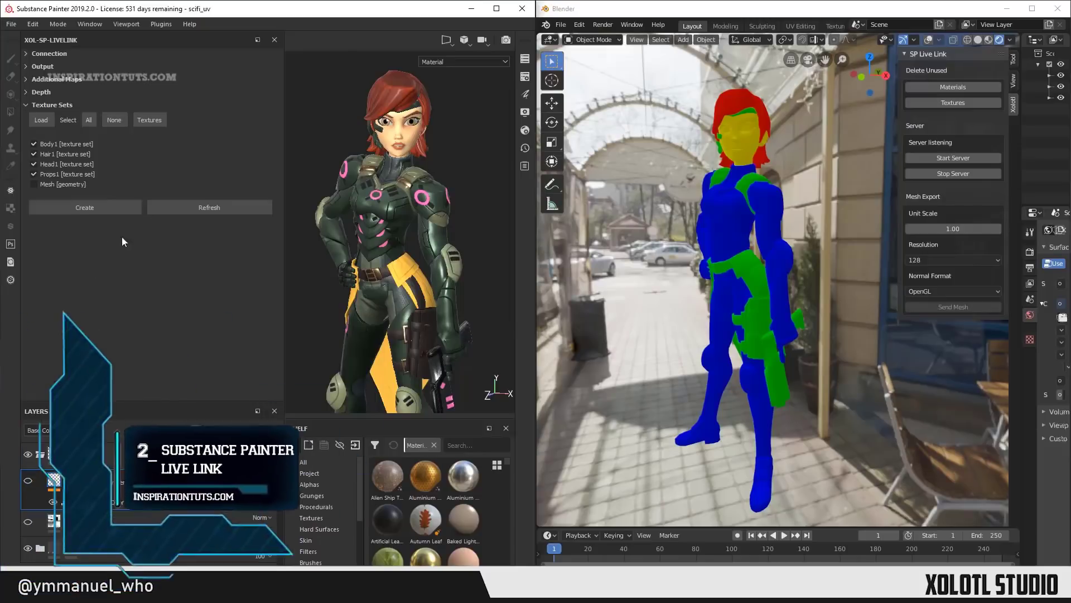
# Refresh the live-linked texture sets, apply the gold Aluminium Insulator material to the character's body in Substance Painter, and refresh Blender again.
pyautogui.click(199, 207)
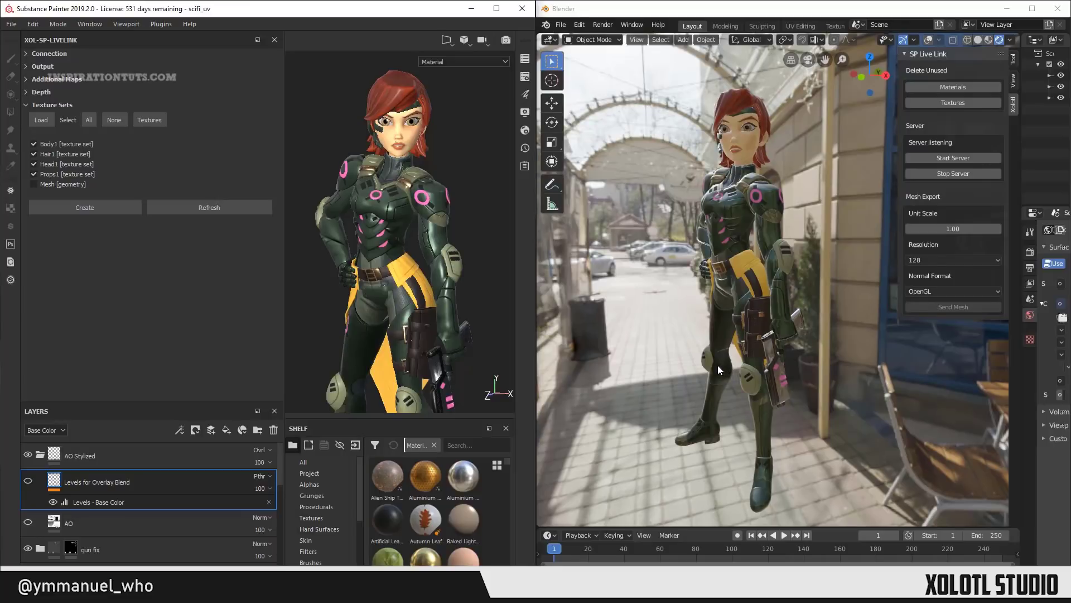
pyautogui.moveTo(425, 476)
pyautogui.mouseDown()
pyautogui.moveTo(386, 241)
pyautogui.moveTo(376, 236)
pyautogui.mouseUp()
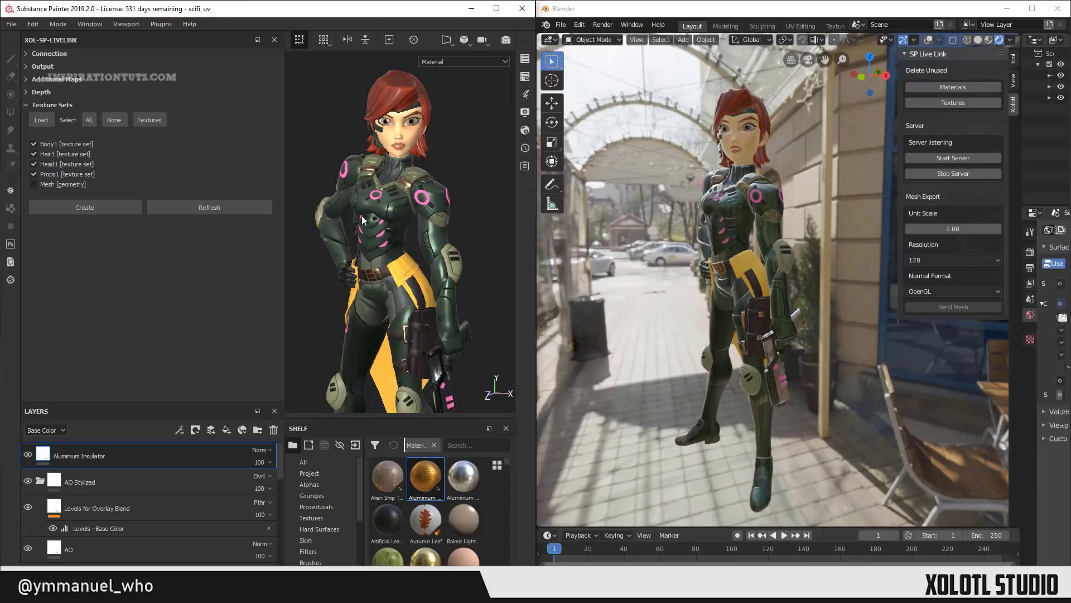
pyautogui.click(187, 207)
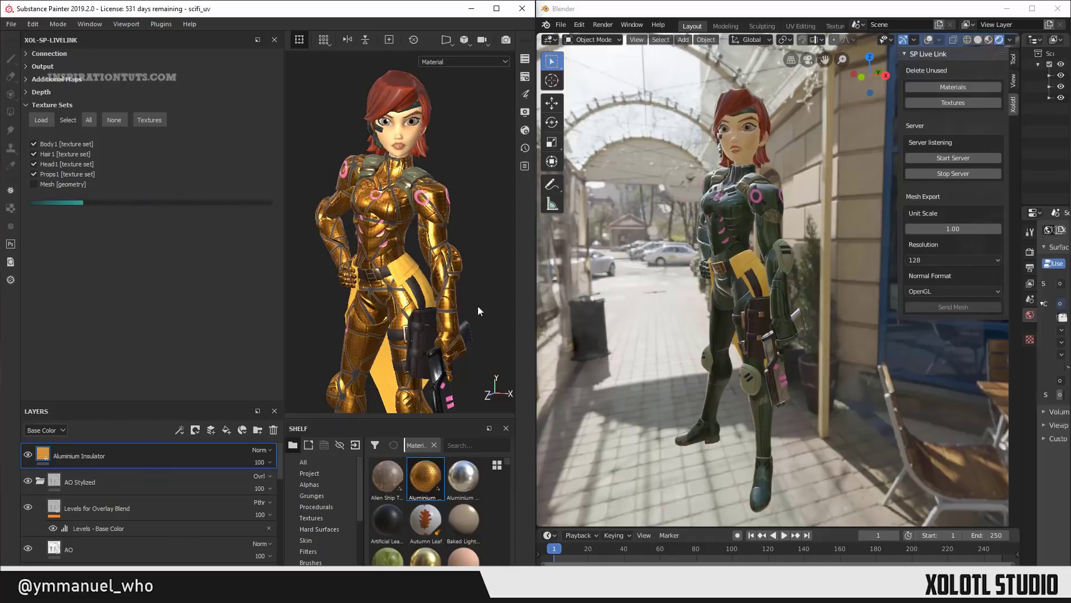
pyautogui.click(642, 337)
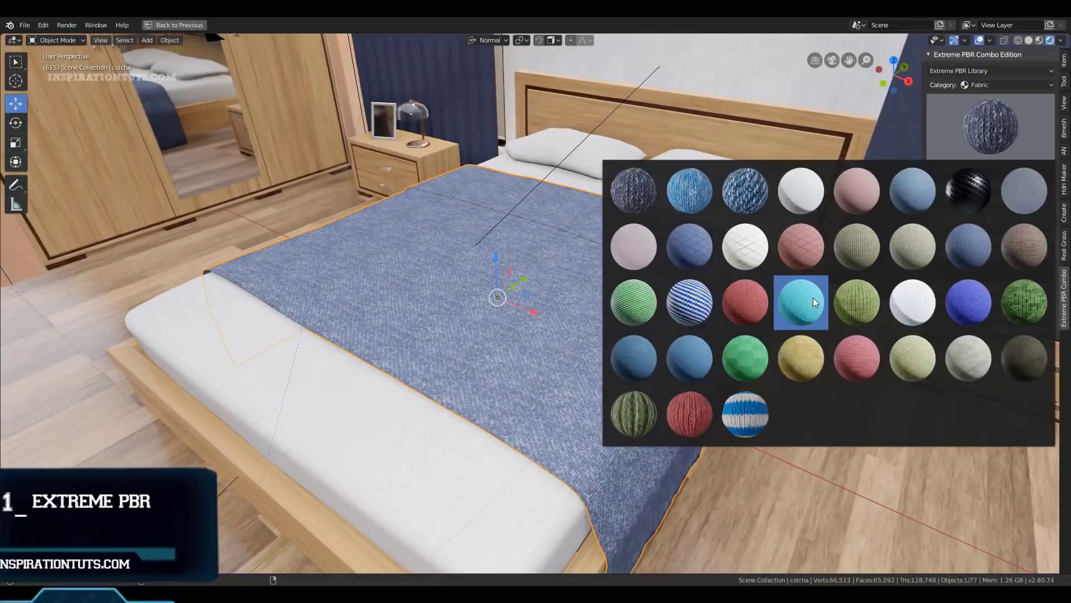
# Replace the bed cover's Blue_cotton_01 material with Fabric17 from the Extreme PBR Fabric category.
pyautogui.click(812, 297)
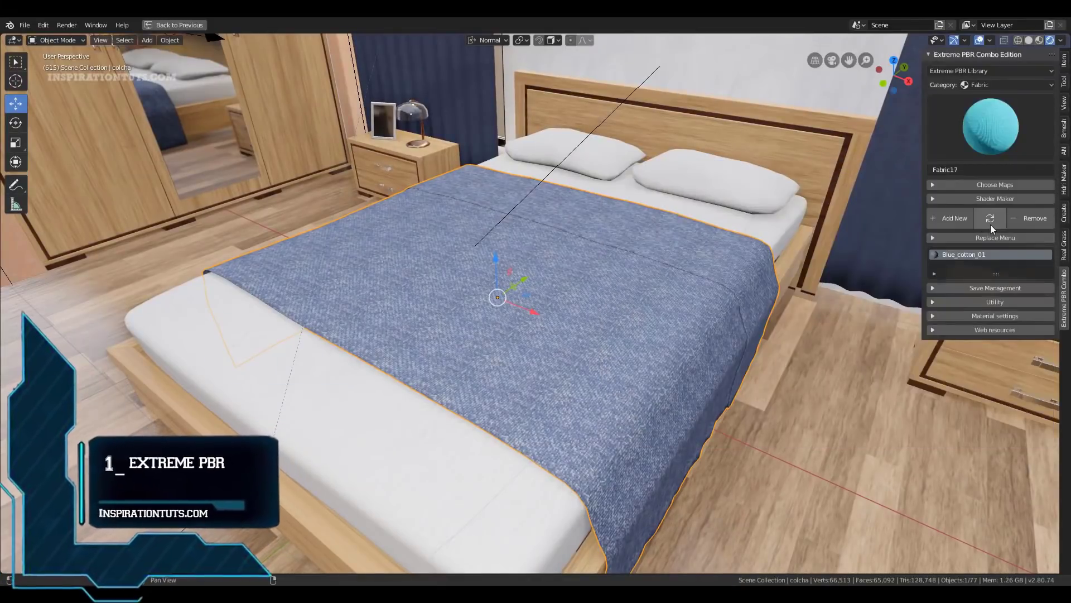
pyautogui.click(988, 221)
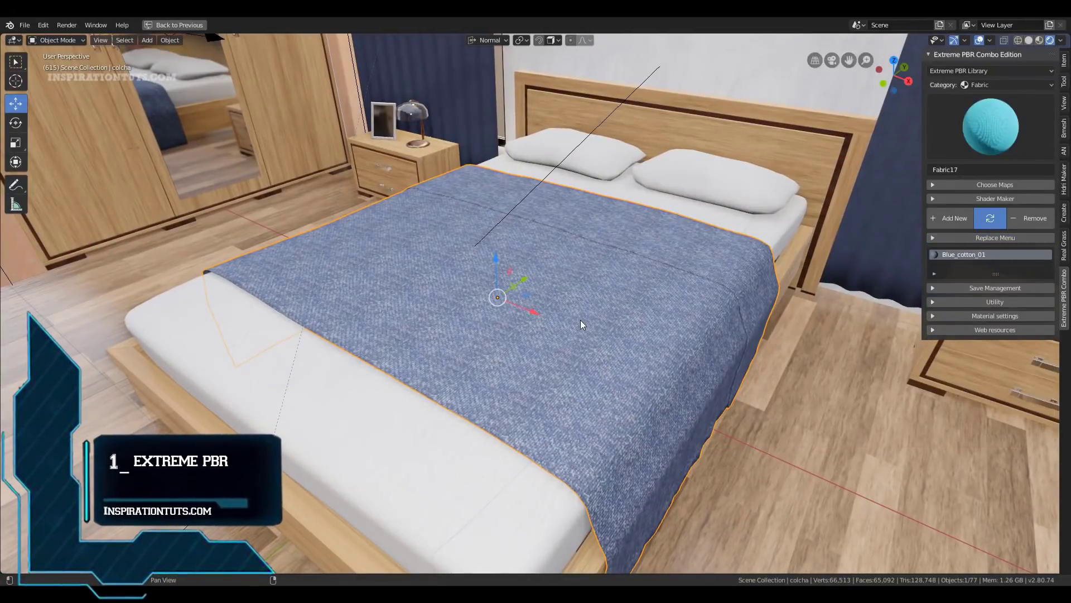
# Show the material settings and replace the dresser's Wood03 material with Wood04 from the Wood category.
pyautogui.moveTo(632, 313); pyautogui.dragTo(583, 271, button='middle')
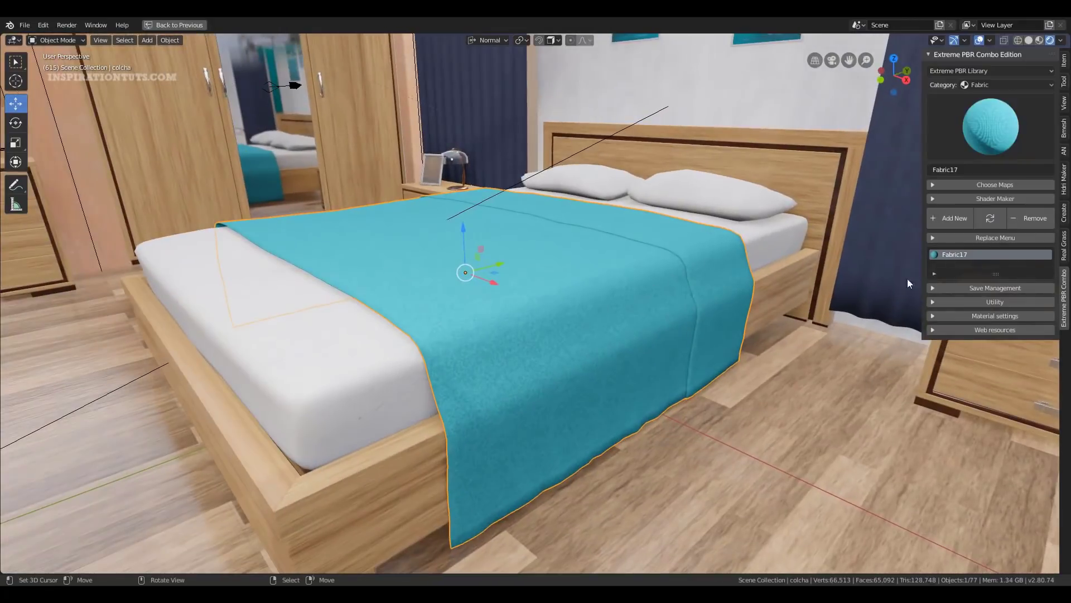
pyautogui.click(981, 316)
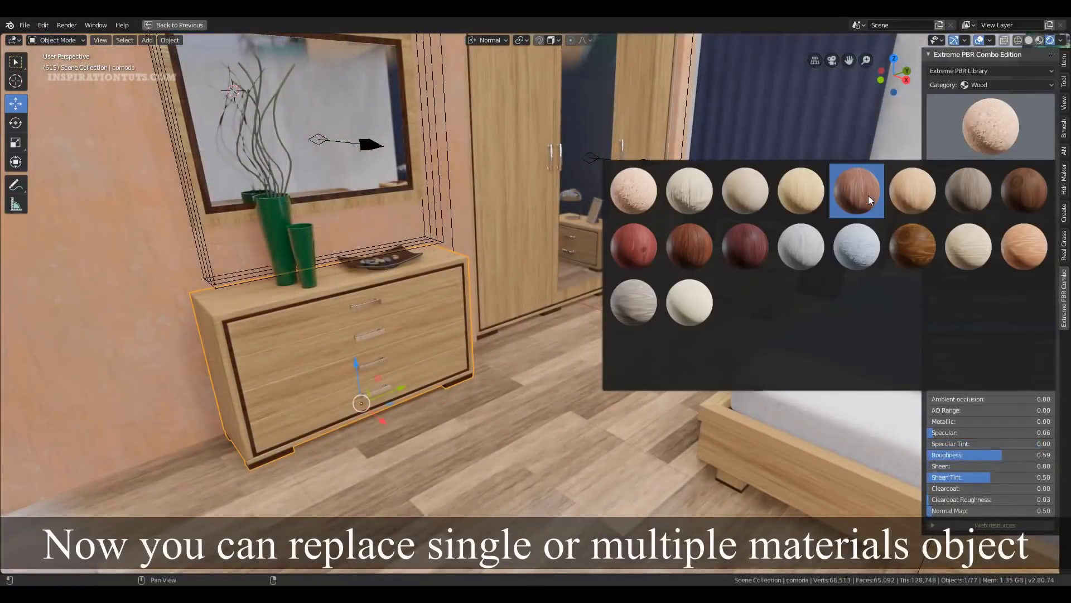
pyautogui.click(868, 195)
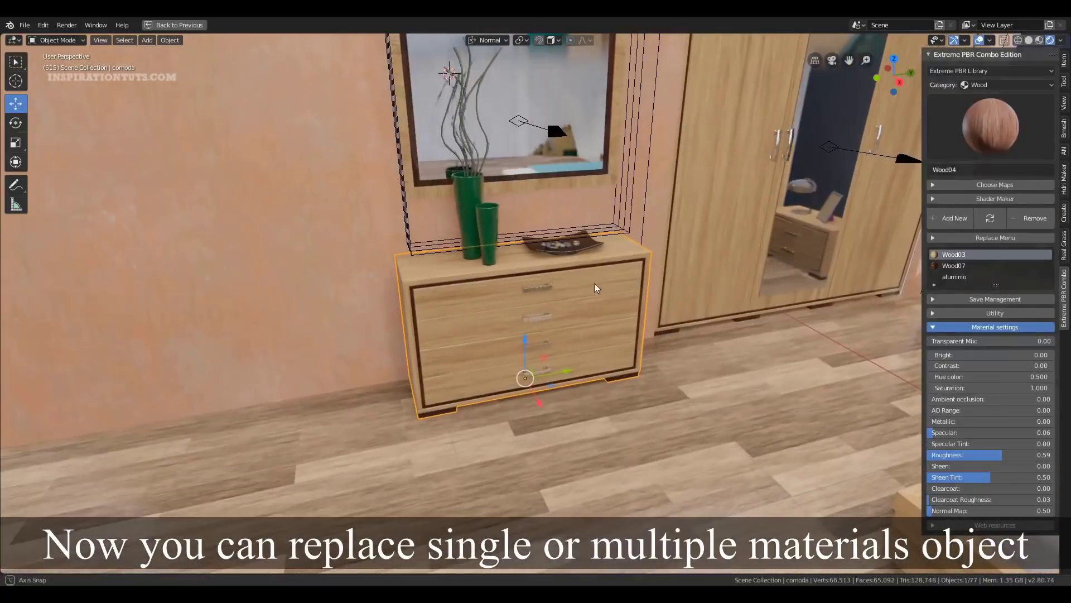
pyautogui.click(980, 217)
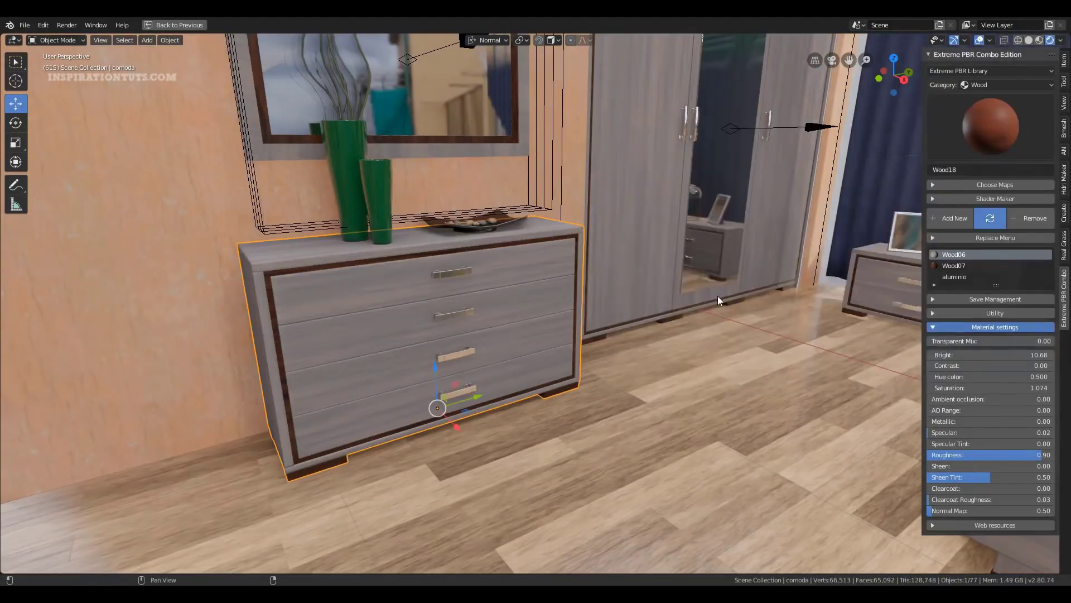
# Replace the dresser's main wood material with Wood05, setting its Saturation to 0.818 and Contrast to 7.38.
pyautogui.moveTo(718, 295); pyautogui.dragTo(591, 368, button='middle')
pyautogui.scroll(-3, 666, 316)
pyautogui.click(991, 126)
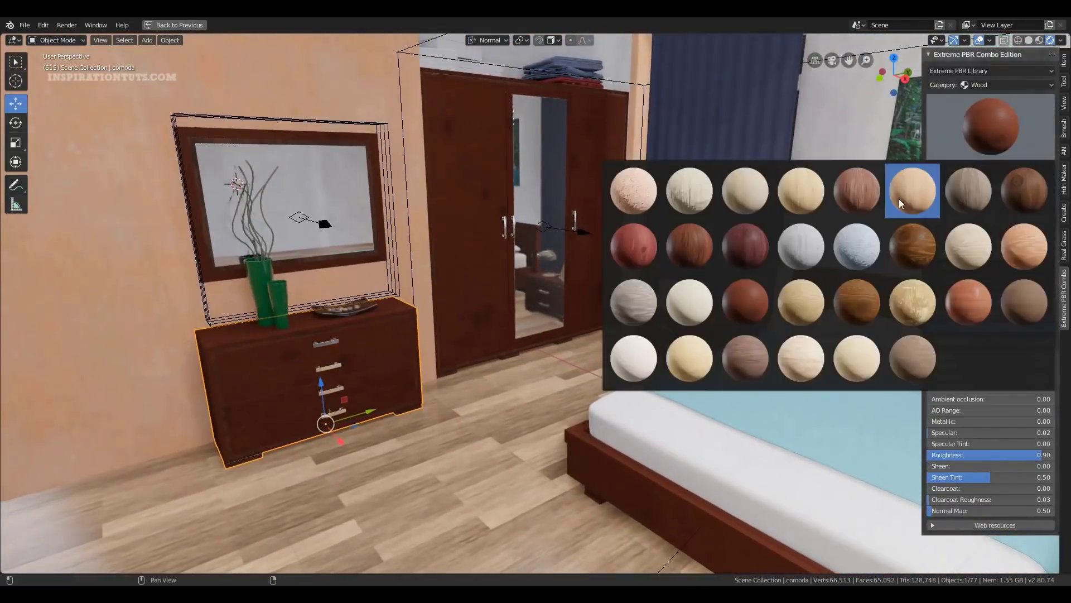
pyautogui.click(900, 204)
pyautogui.moveTo(445, 353); pyautogui.dragTo(613, 386, button='middle')
pyautogui.scroll(2, 536, 340)
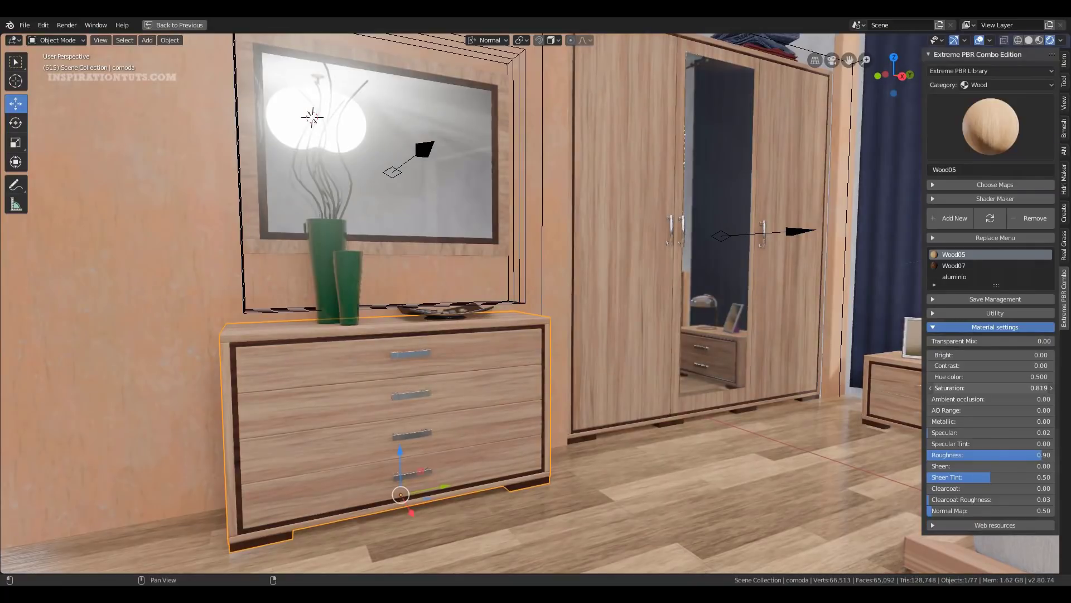
pyautogui.moveTo(1018, 387); pyautogui.dragTo(998, 366)
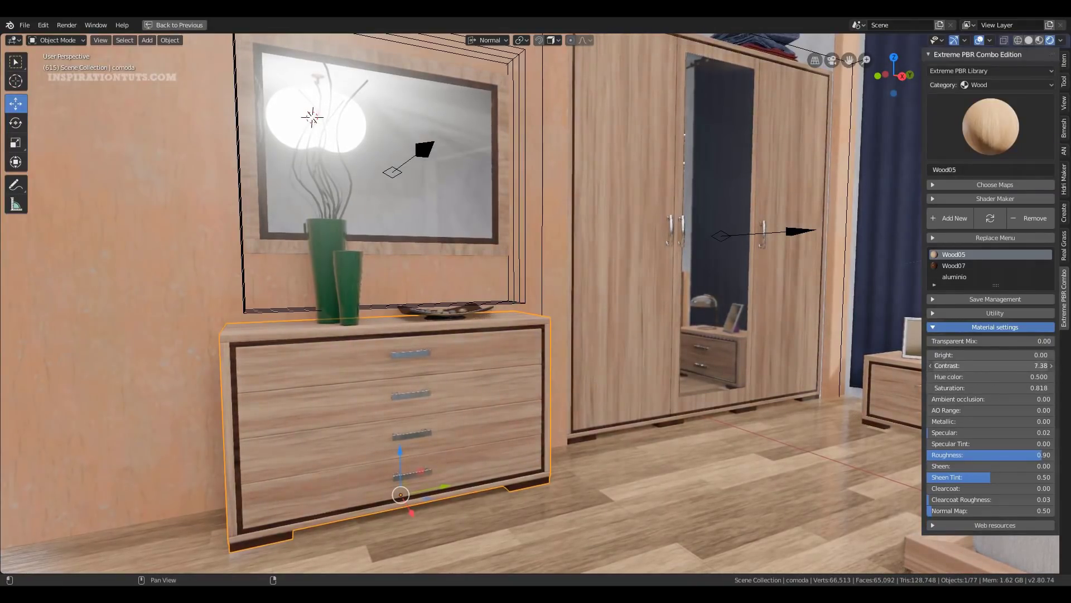
# Replace the dresser's Wood05 material with Wood03 and select the wardrobe's mirror.
pyautogui.click(990, 126)
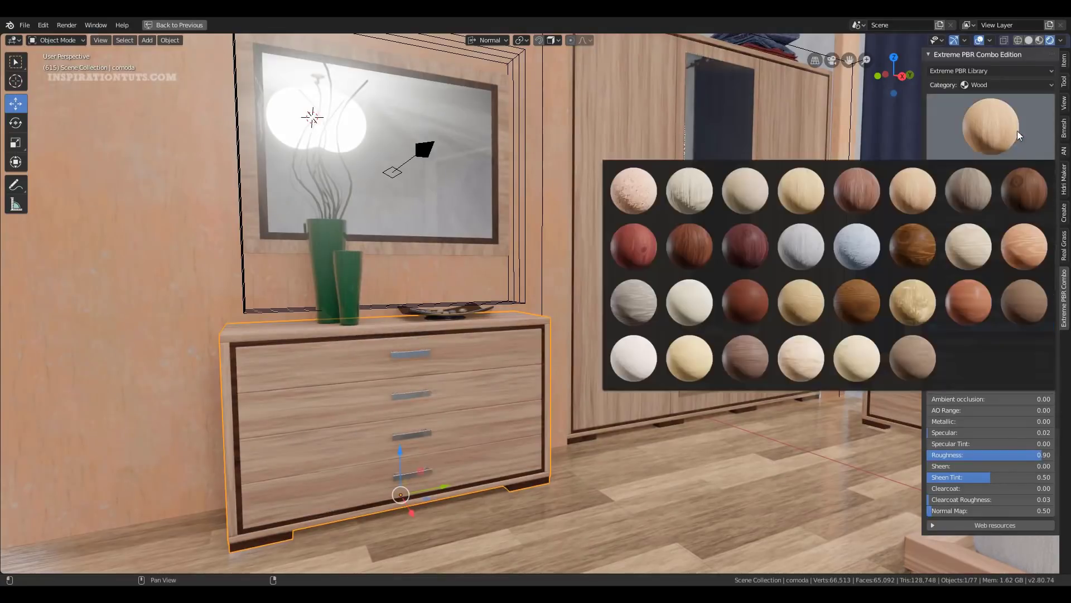
pyautogui.click(983, 260)
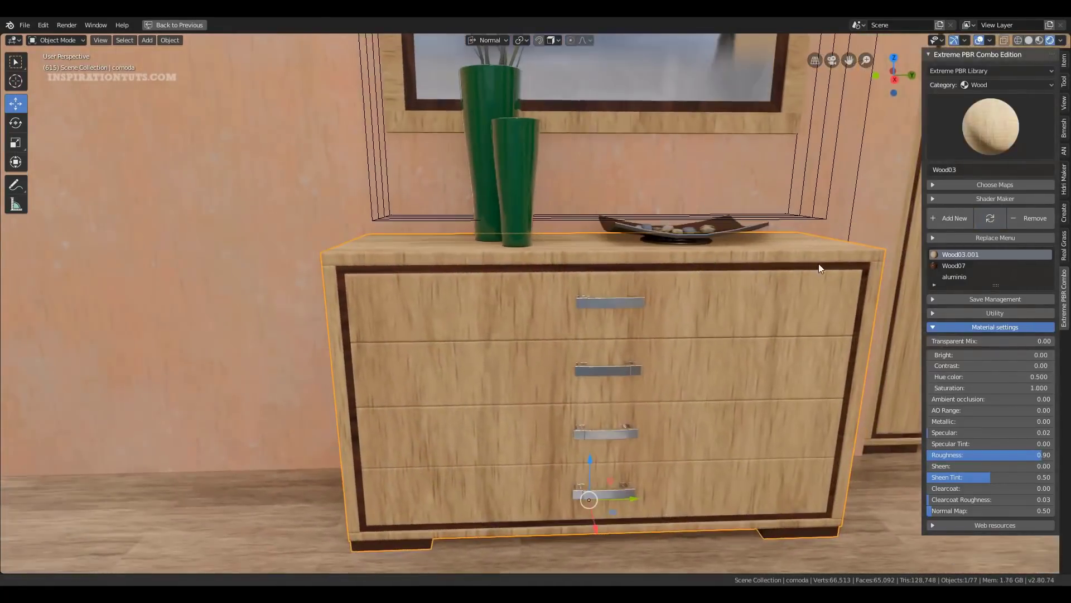
pyautogui.keyDown('shift'); pyautogui.moveTo(818, 263); pyautogui.dragTo(396, 218, button='middle'); pyautogui.keyUp('shift')
pyautogui.rightClick(428, 242)
pyautogui.rightClick(427, 243)
pyautogui.press('Tab')
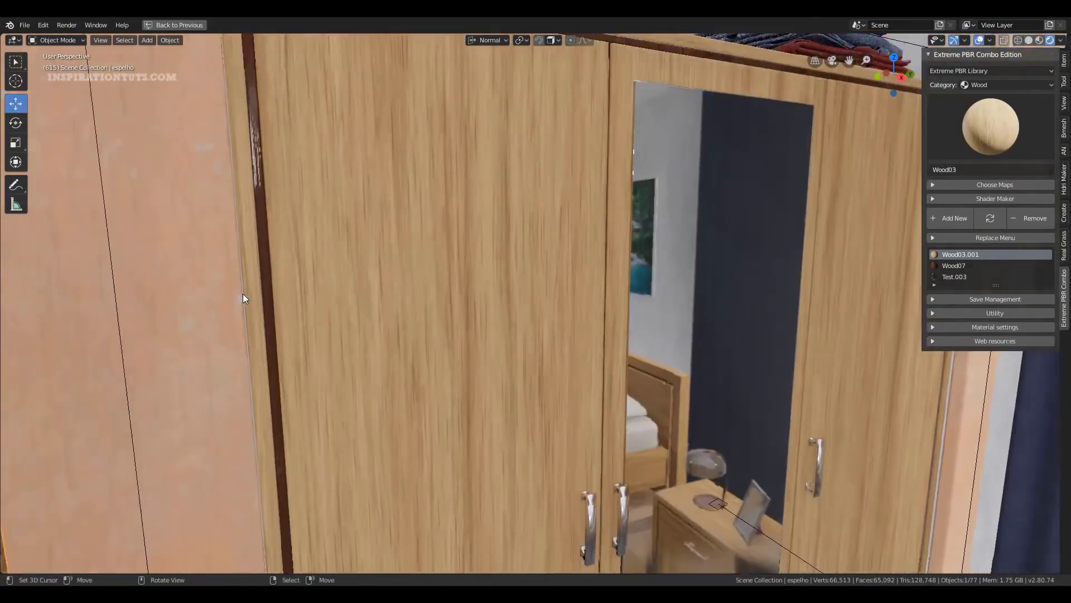
# Replace the curtain's Fabric12 material with Fabric02 from the Fabric category and show its material settings.
pyautogui.scroll(-3, 243, 293)
pyautogui.moveTo(407, 259); pyautogui.dragTo(226, 357, button='middle')
pyautogui.rightClick(672, 279)
pyautogui.scroll(-2, 671, 280)
pyautogui.moveTo(671, 279); pyautogui.dragTo(602, 326, button='middle')
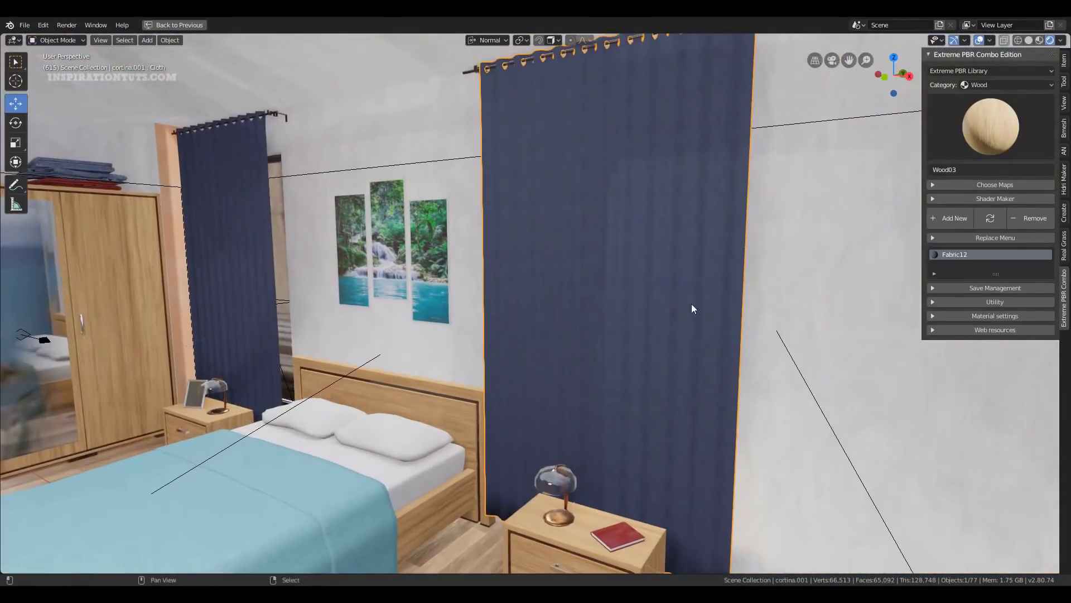
pyautogui.click(988, 84)
pyautogui.click(810, 158)
pyautogui.click(979, 136)
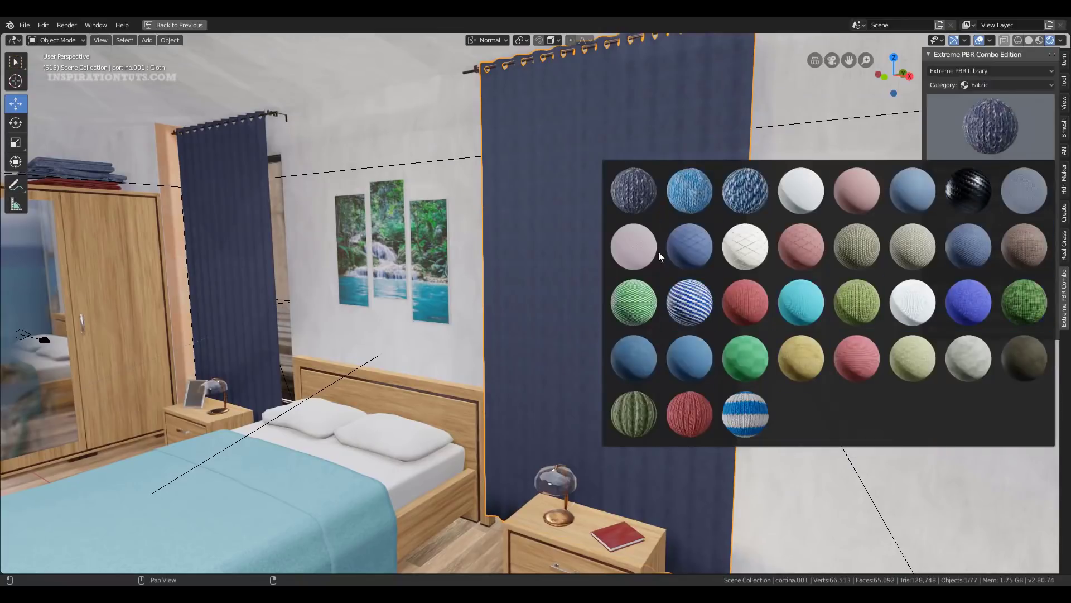
pyautogui.click(851, 190)
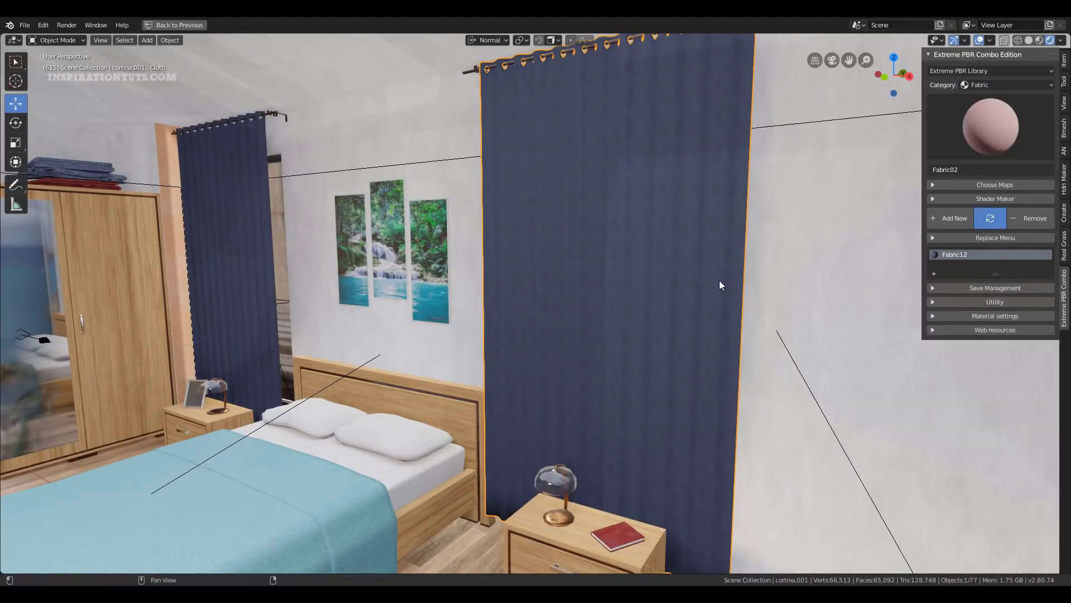
pyautogui.keyDown('shift'); pyautogui.moveTo(645, 286); pyautogui.dragTo(573, 254, button='middle'); pyautogui.keyUp('shift')
pyautogui.moveTo(754, 288); pyautogui.dragTo(780, 291, button='middle')
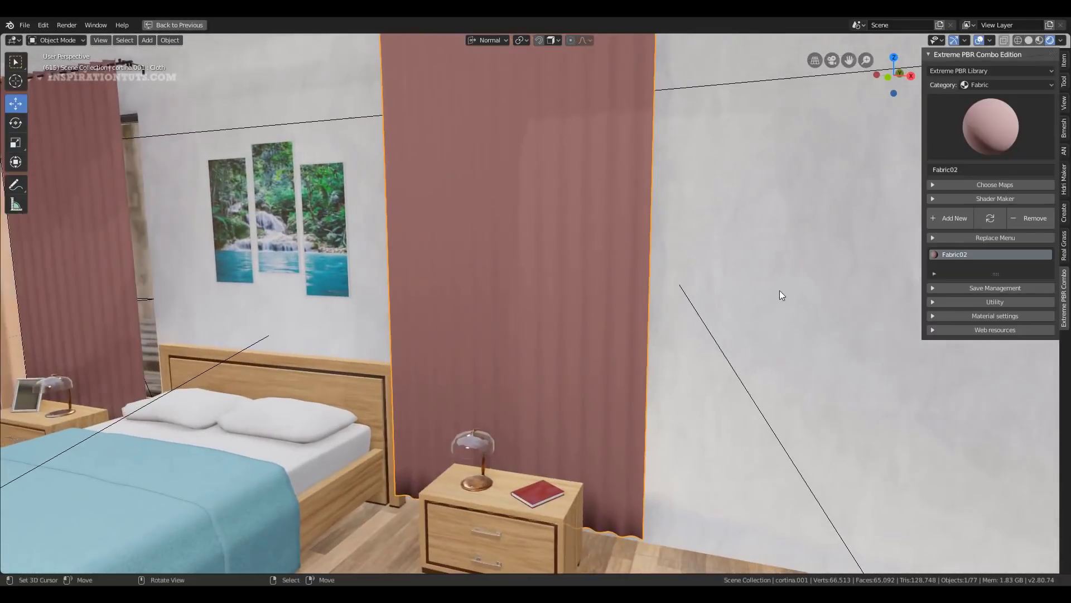
pyautogui.click(952, 314)
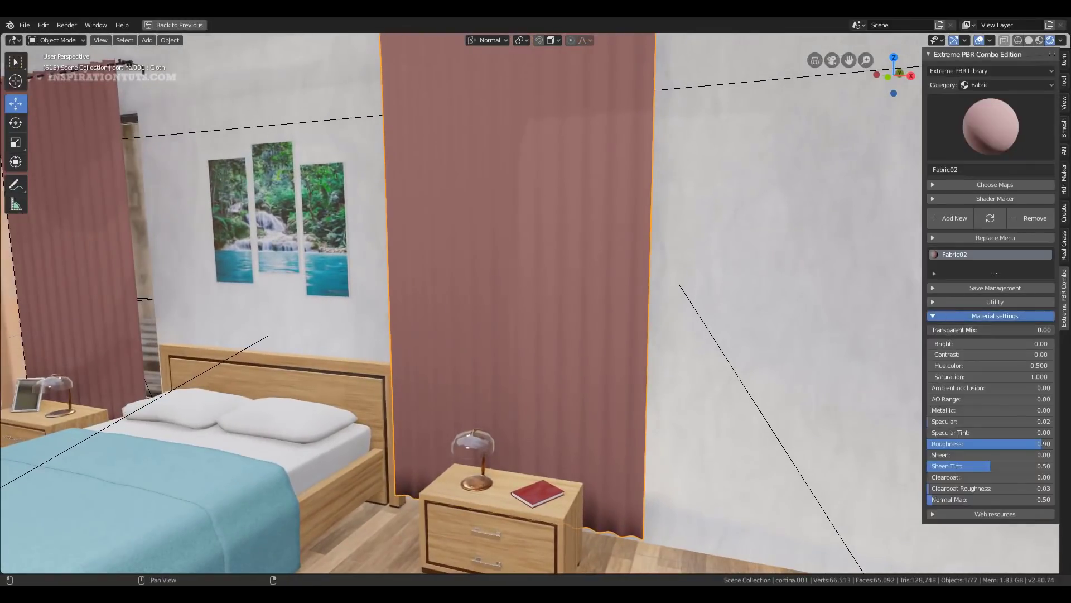